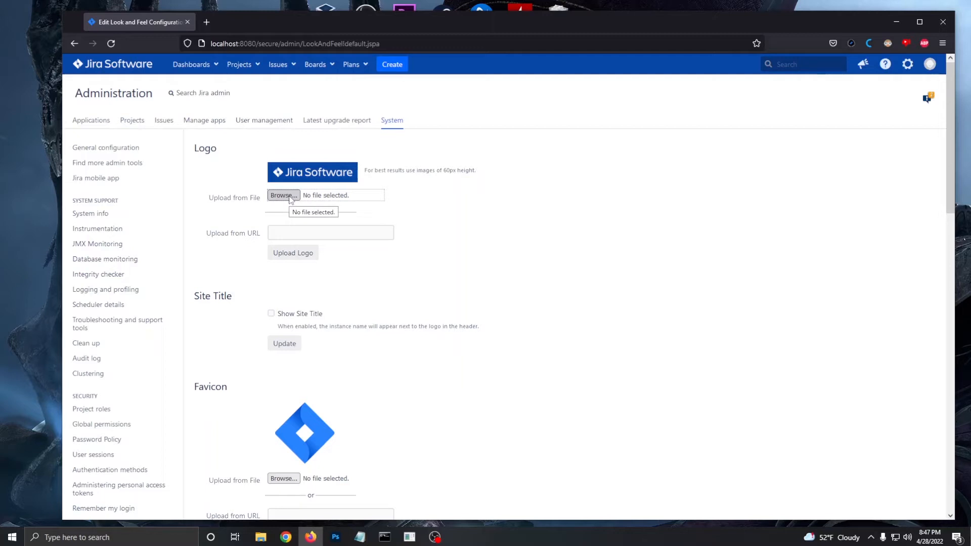
# Upload Webp.net-resizeimage.png as the site logo.
pyautogui.click(292, 197)
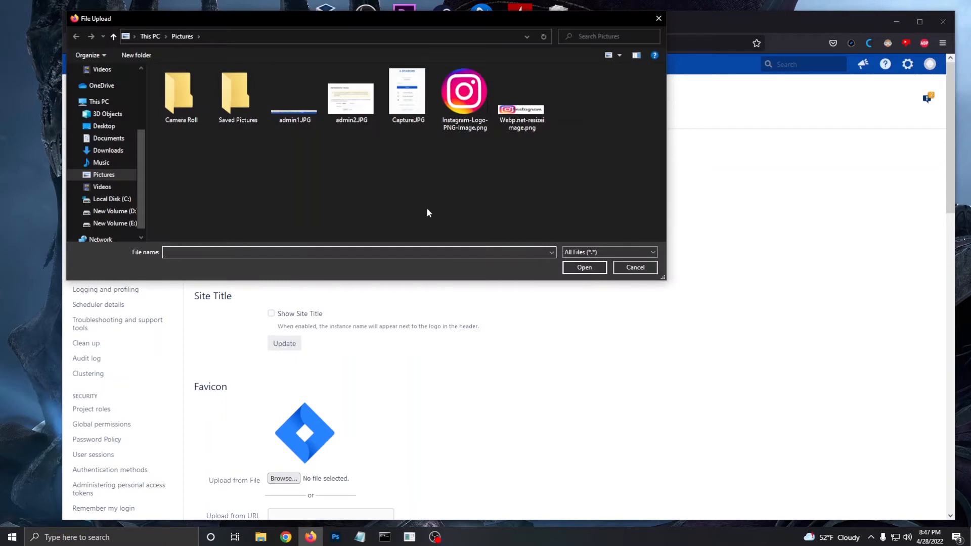
pyautogui.click(521, 99)
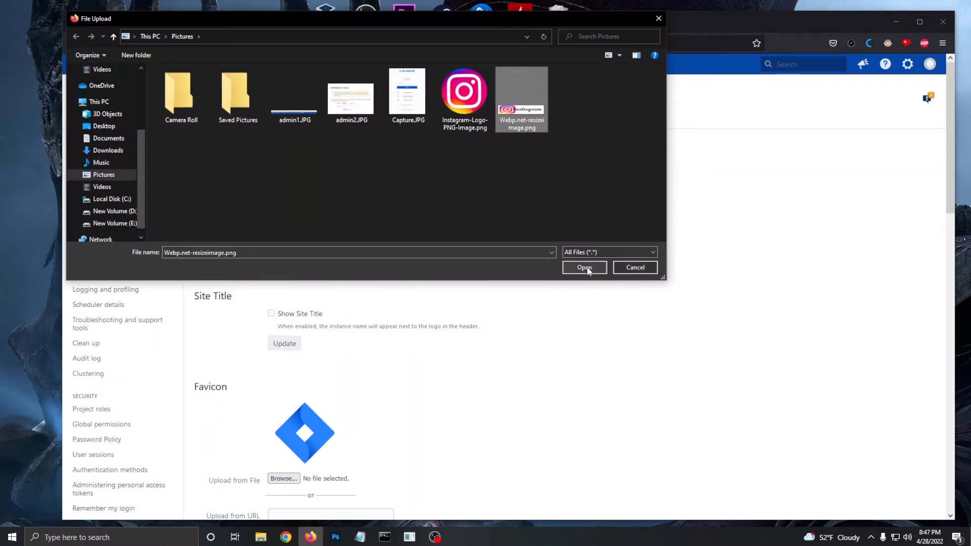
pyautogui.click(585, 268)
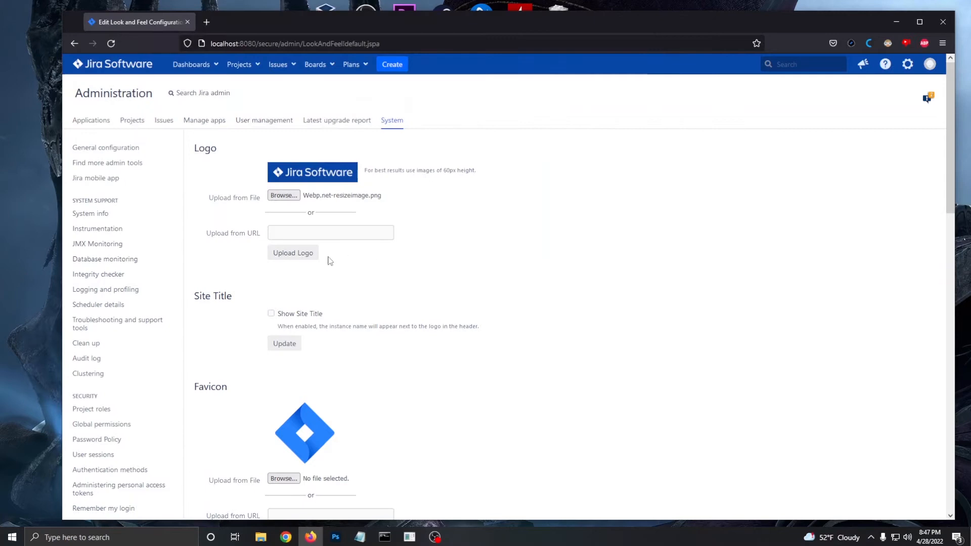
pyautogui.click(295, 248)
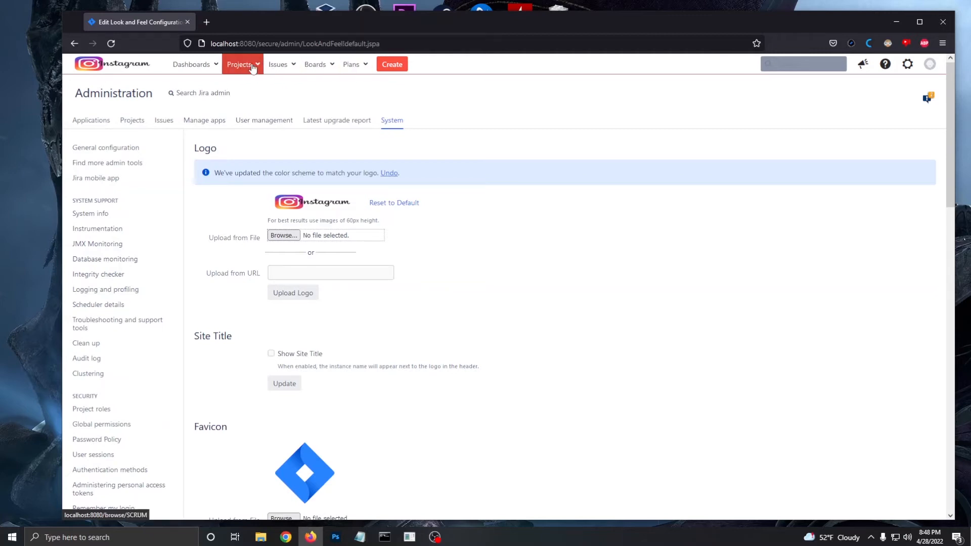
# Inspect the header's Dashboards and Projects menus and the settings below under the new color scheme.
pyautogui.click(206, 65)
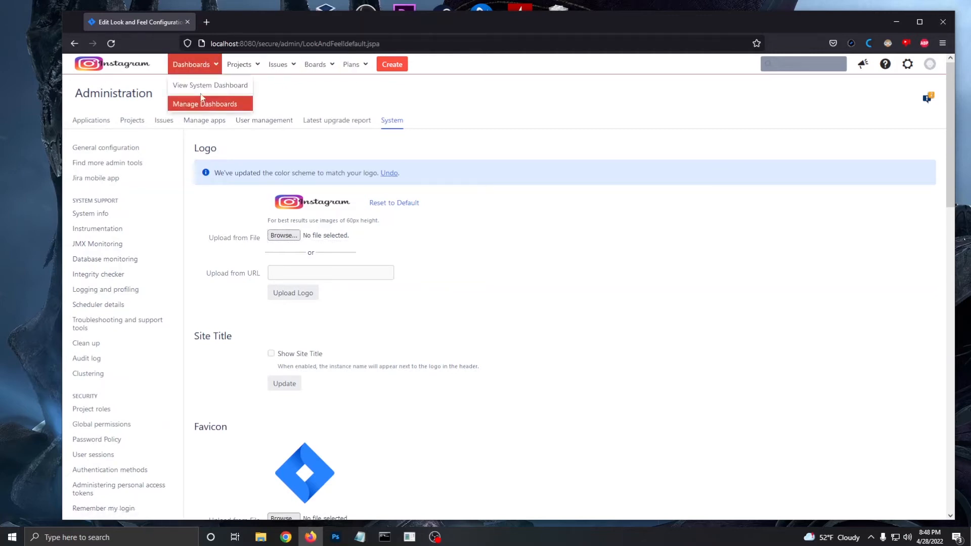
pyautogui.click(238, 64)
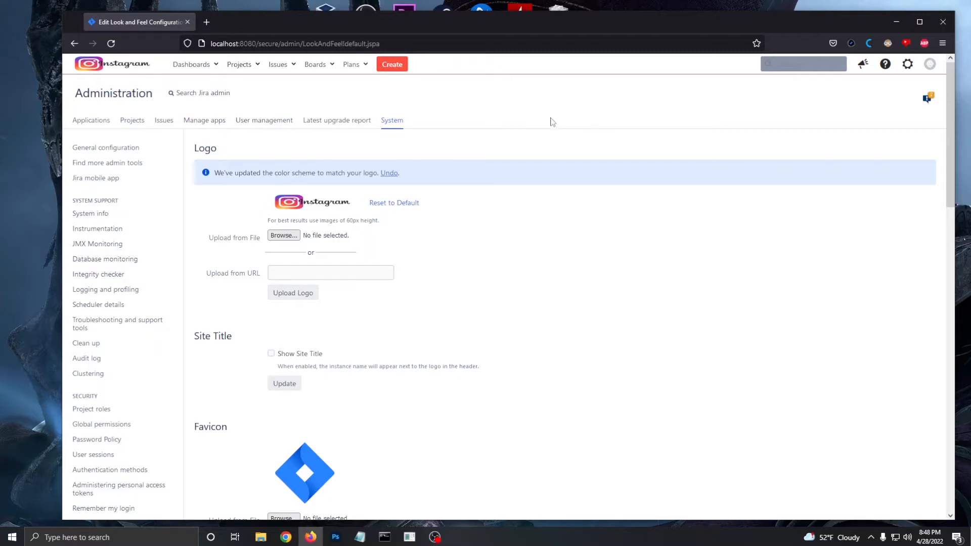
pyautogui.scroll(-5, 390, 331)
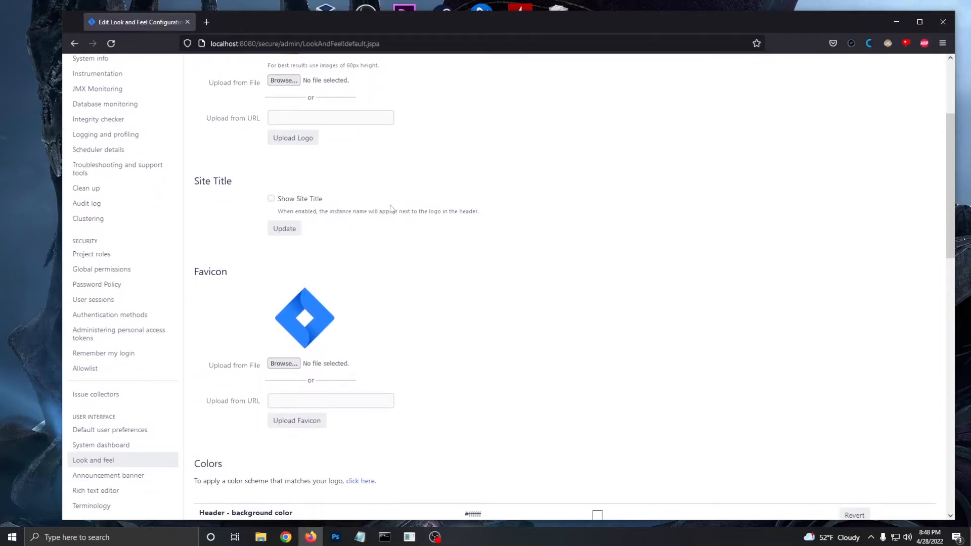
pyautogui.scroll(3, 434, 237)
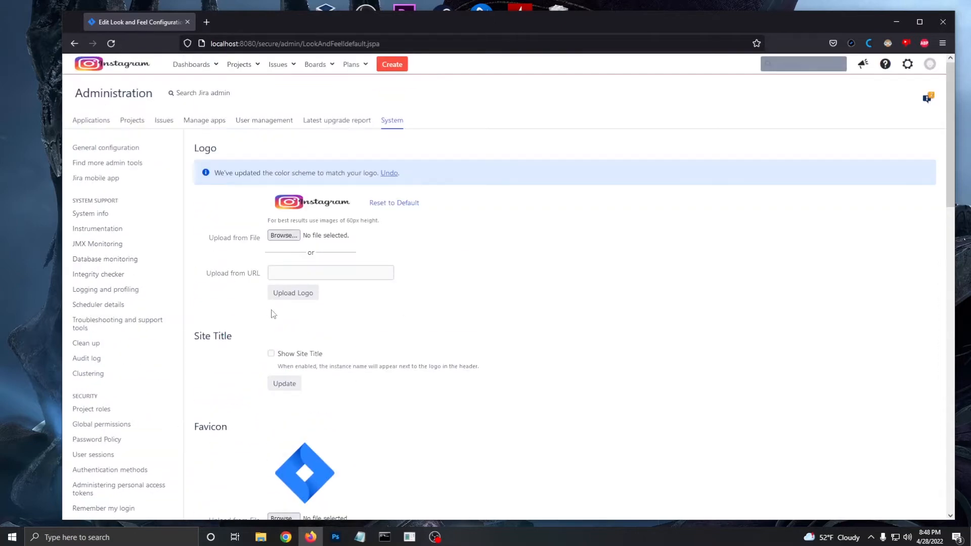
# Upload Instagram-Logo-PNG-Image.png as the site favicon.
pyautogui.scroll(-3, 438, 369)
pyautogui.click(284, 363)
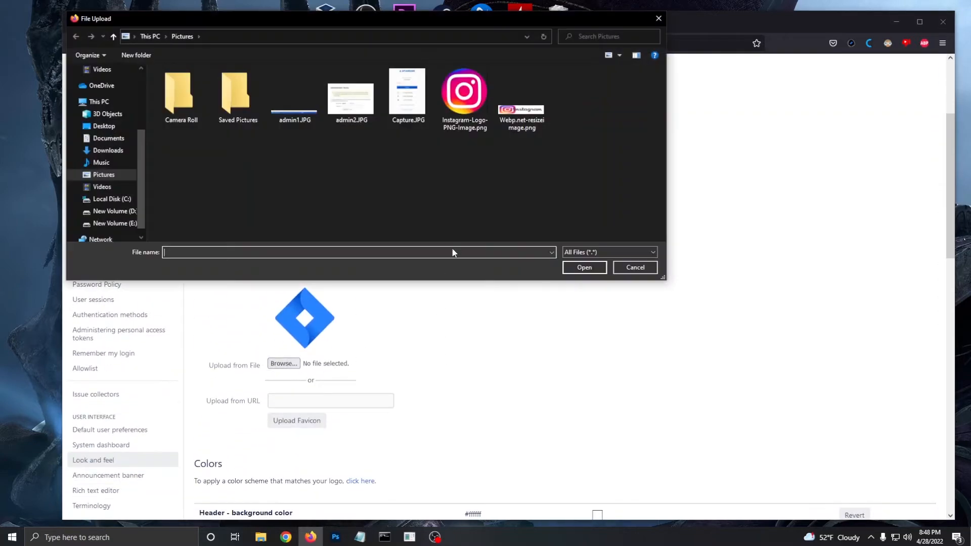
pyautogui.click(470, 106)
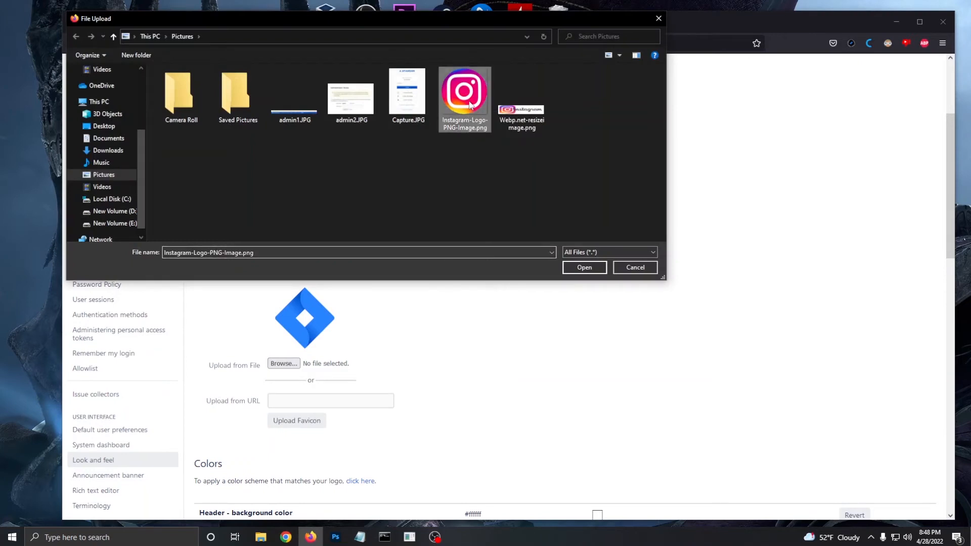
pyautogui.click(584, 267)
pyautogui.scroll(-1, 481, 328)
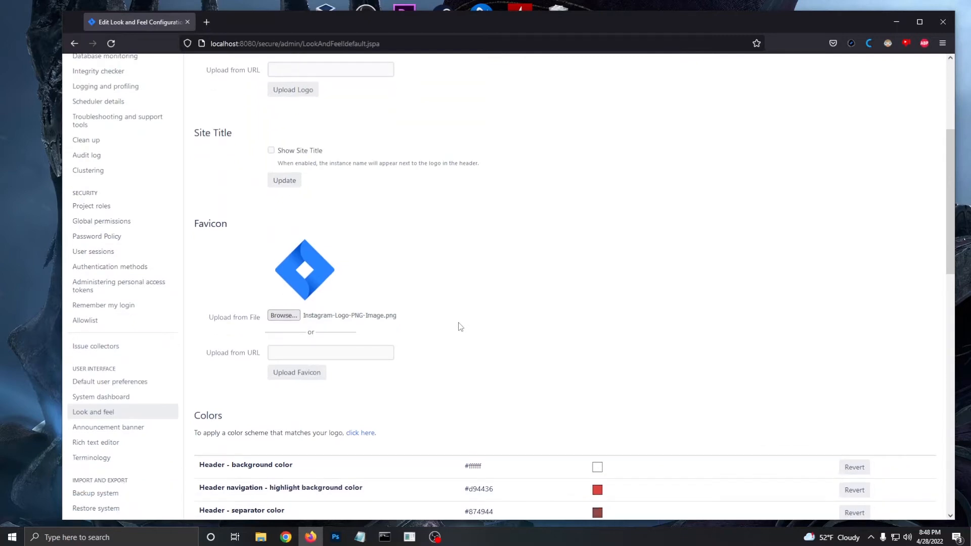
pyautogui.click(310, 372)
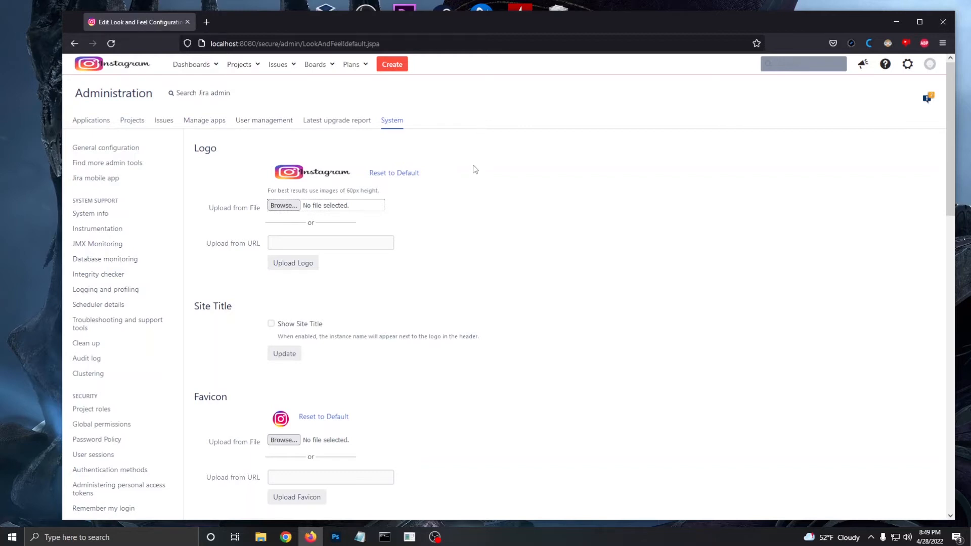
# Reset both the logo and the favicon to their defaults.
pyautogui.click(393, 174)
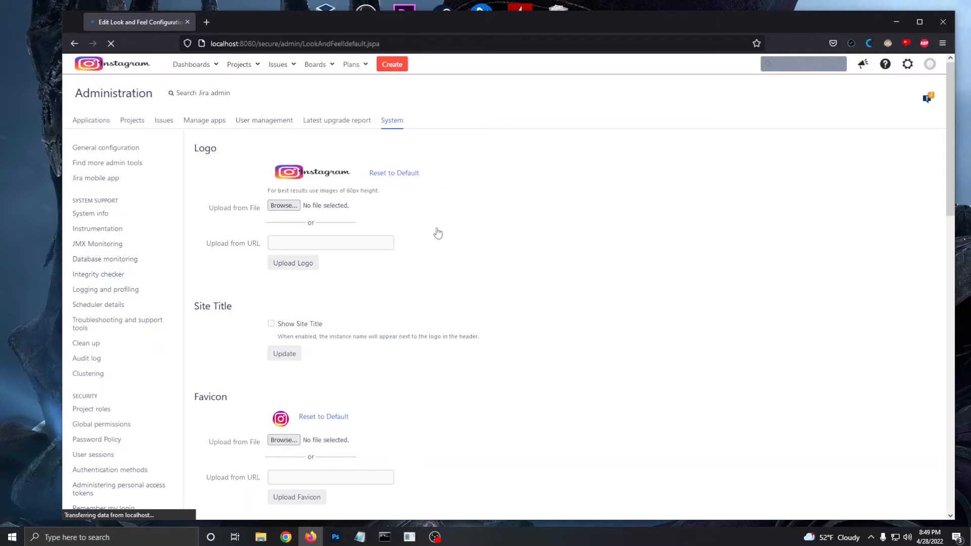
pyautogui.scroll(-3, 433, 258)
pyautogui.click(347, 285)
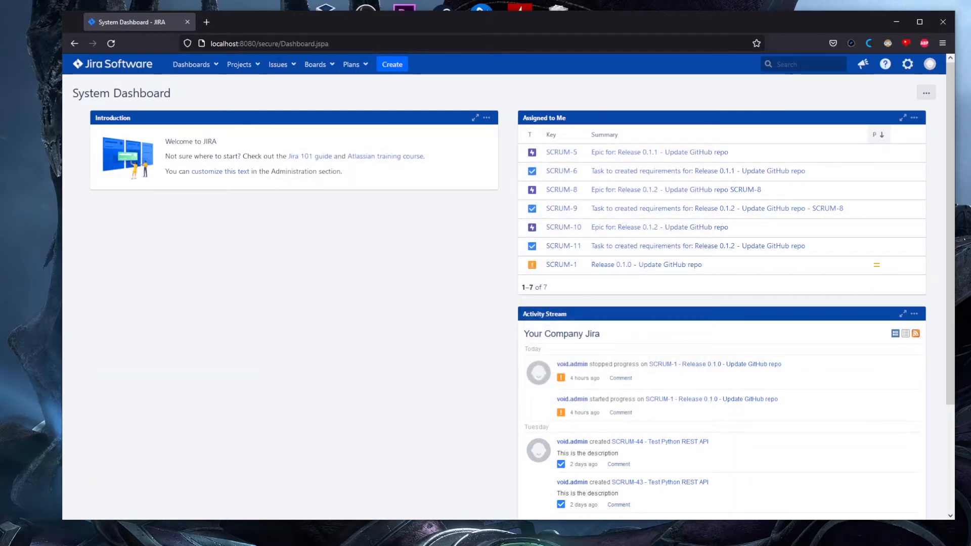
# Run a quick search for "test" from the dashboard, clear the term and close the results.
pyautogui.click(802, 65)
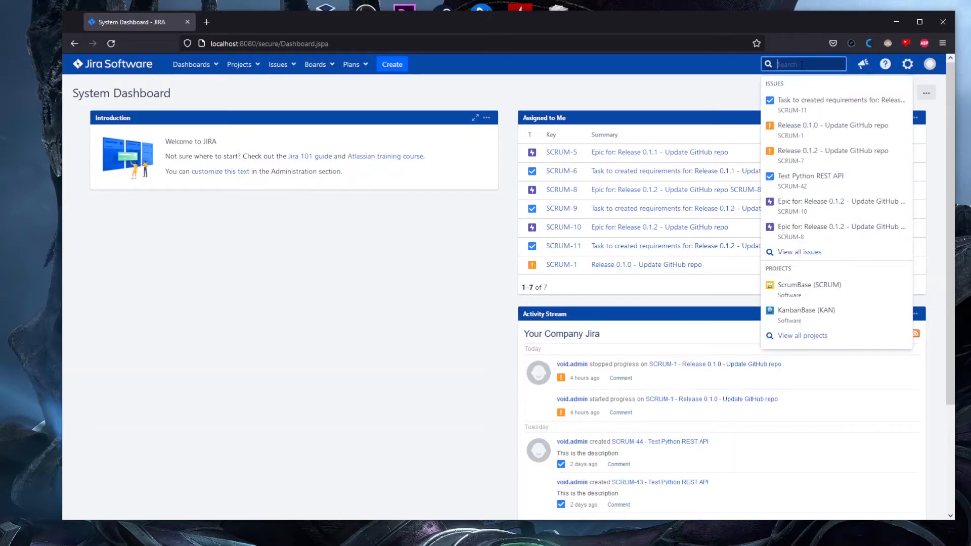
pyautogui.write('test')
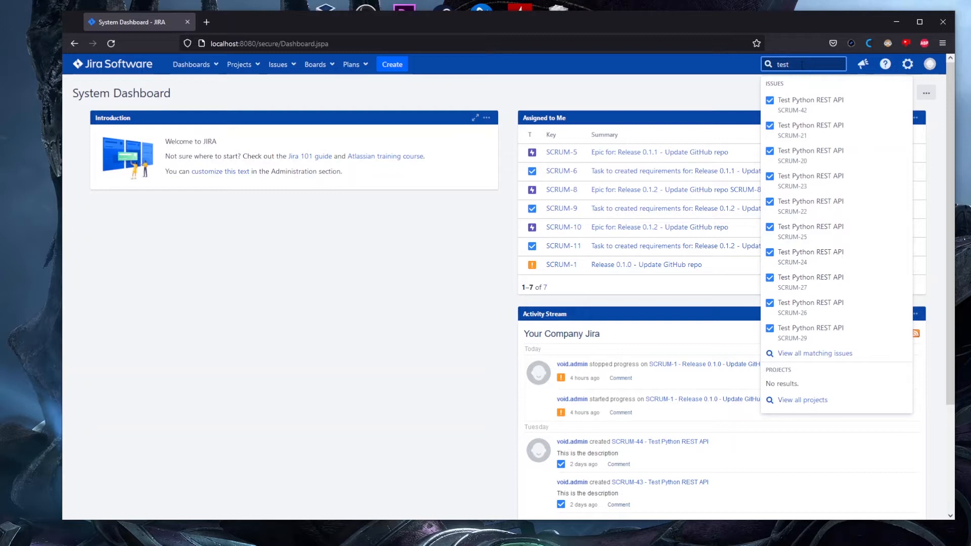
pyautogui.press('BackSpace')
pyautogui.press('BackSpace')
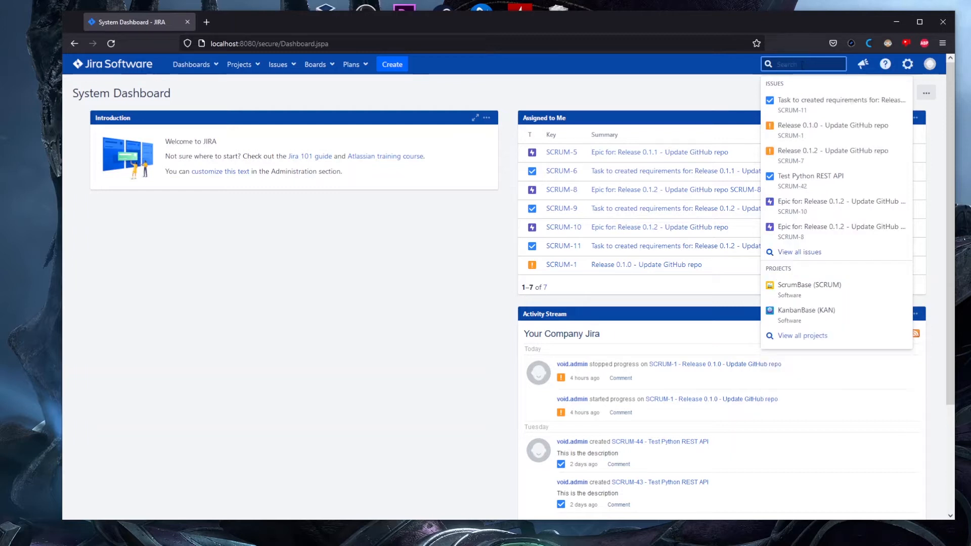
pyautogui.click(748, 96)
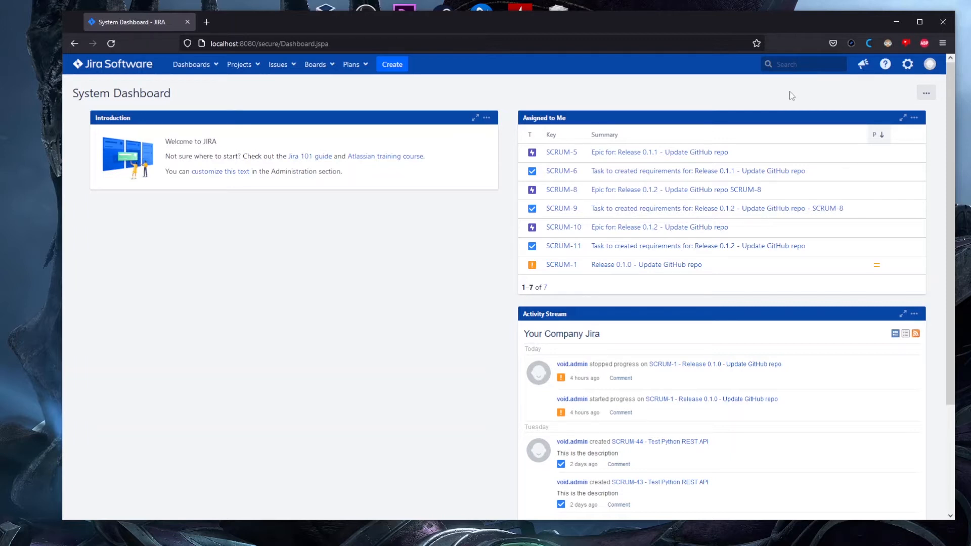
pyautogui.click(907, 64)
pyautogui.click(884, 64)
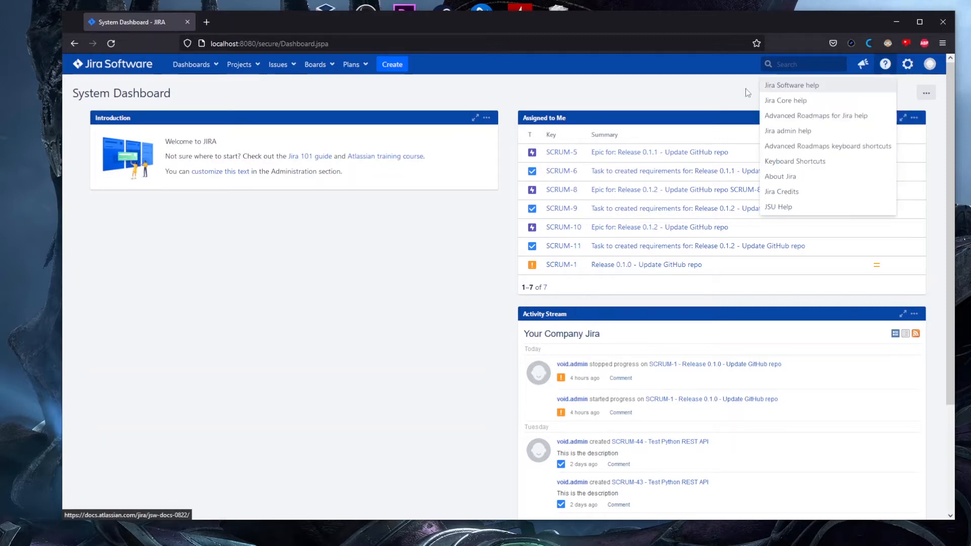
pyautogui.click(704, 92)
# Find the Custom fields administration page through the administration quick search with "custo" and open it.
pyautogui.press('.')
pyautogui.write('custo')
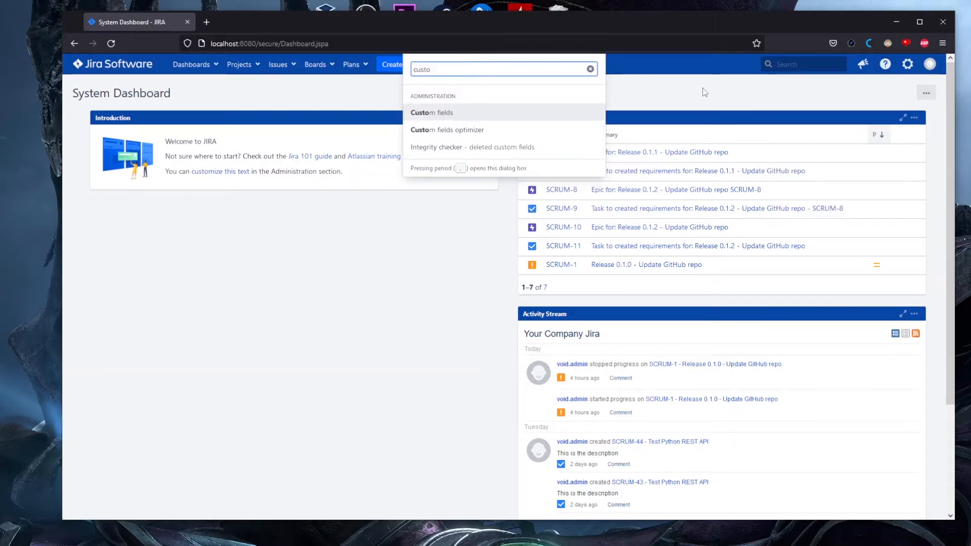
pyautogui.click(538, 113)
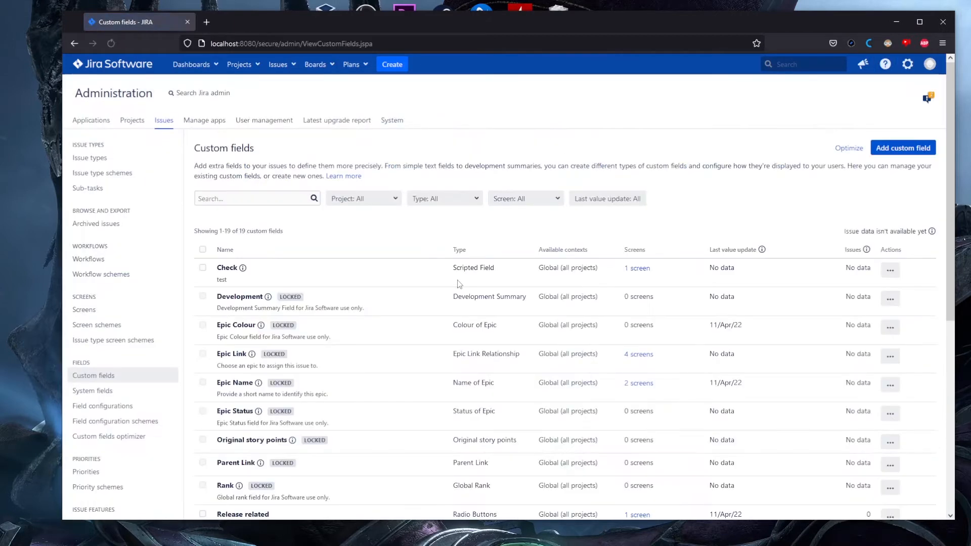
# Examine the list of custom fields, including the Test Youtube field near its end.
pyautogui.scroll(-6, 408, 325)
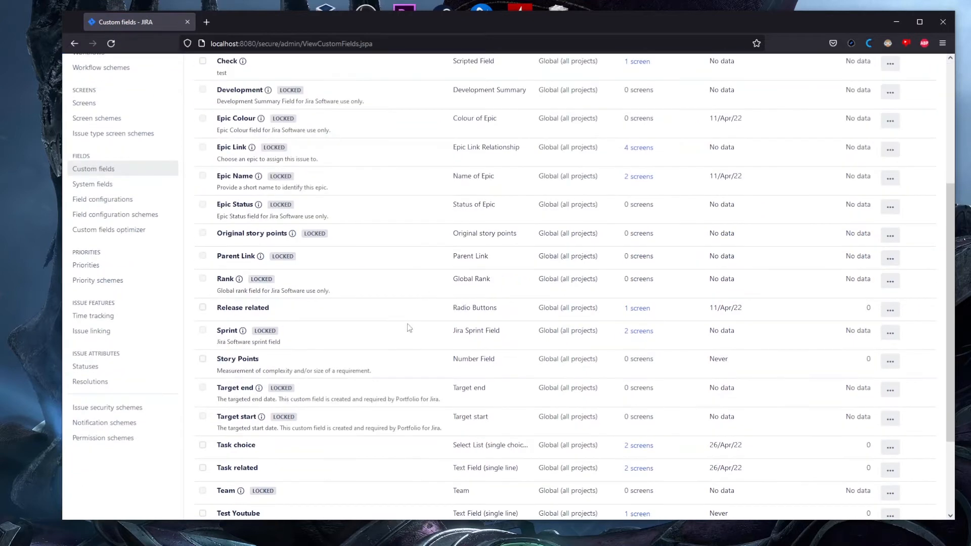
pyautogui.moveTo(223, 394); pyautogui.dragTo(217, 395)
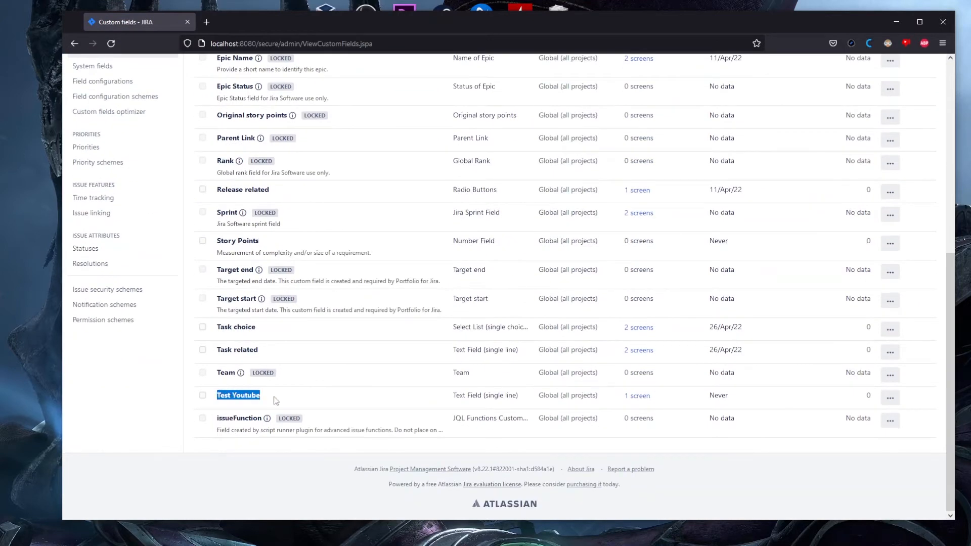
pyautogui.scroll(5, 313, 397)
pyautogui.scroll(-4, 338, 400)
pyautogui.scroll(-1, 341, 401)
pyautogui.scroll(7, 430, 410)
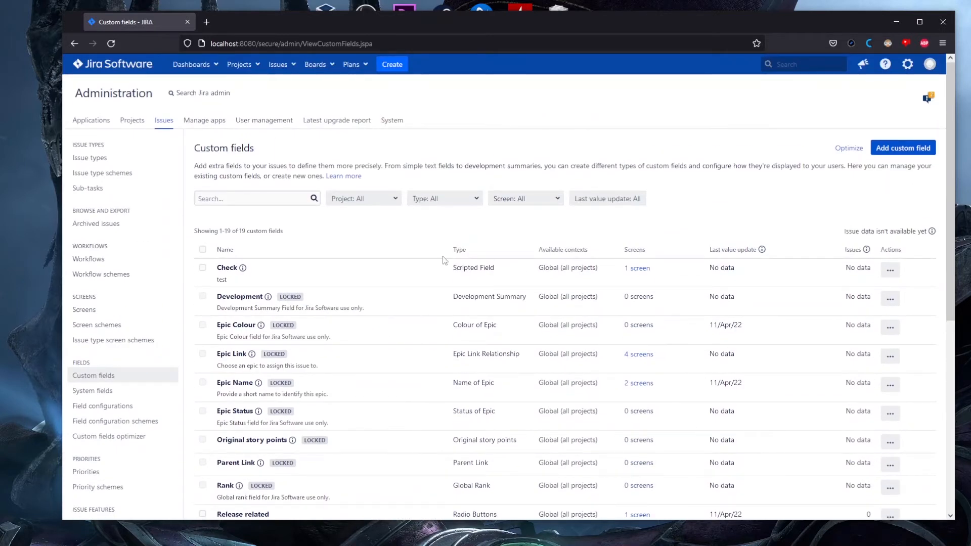
pyautogui.scroll(-3, 440, 273)
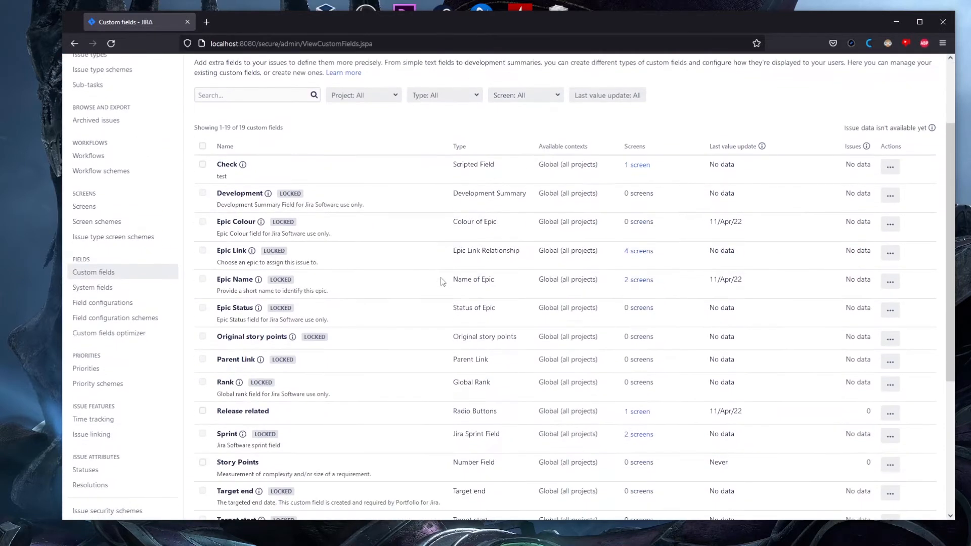
pyautogui.scroll(-3, 440, 282)
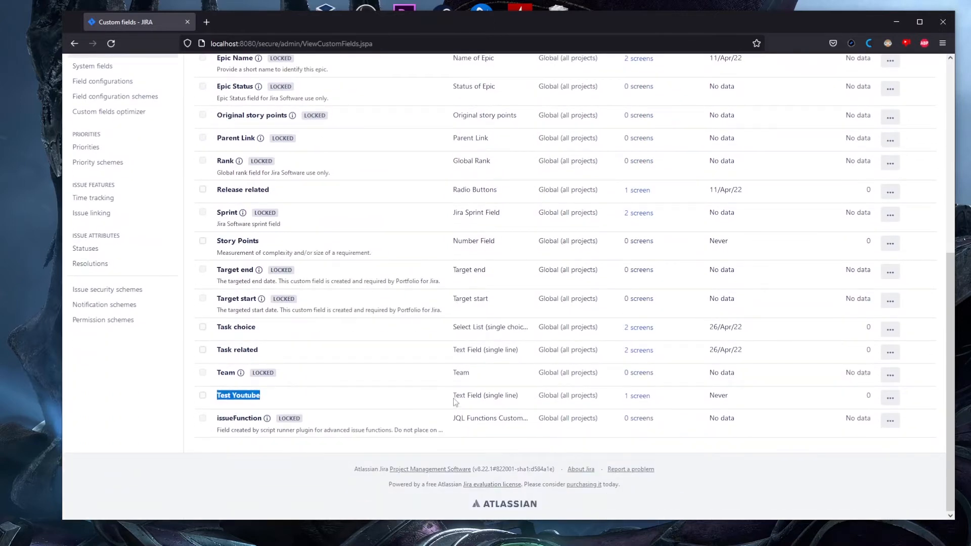
pyautogui.scroll(1, 449, 403)
pyautogui.scroll(2, 449, 403)
pyautogui.scroll(-2, 450, 404)
pyautogui.scroll(6, 450, 401)
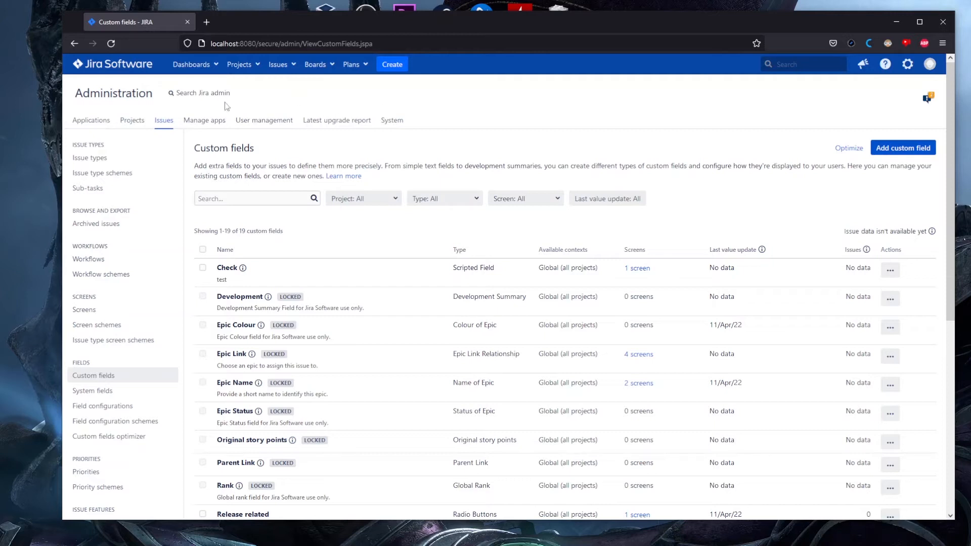
# Open the System administration's general configuration in a separate browser tab and switch to it.
pyautogui.click(907, 64)
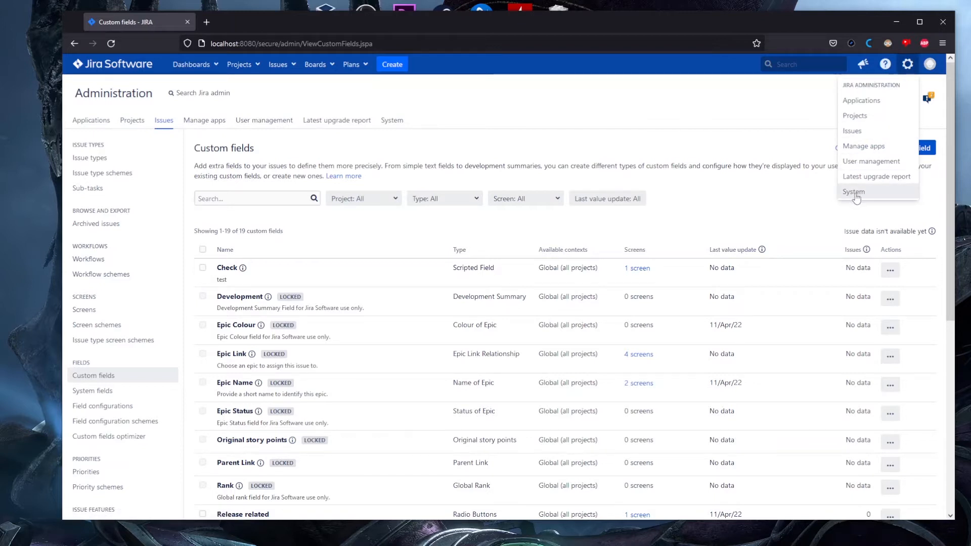
pyautogui.click(562, 102)
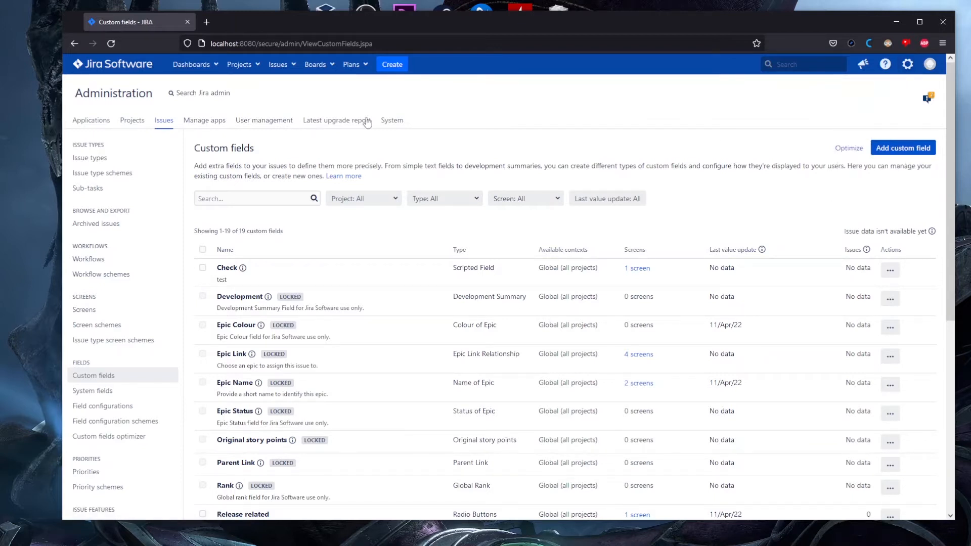
pyautogui.middleClick(402, 126)
pyautogui.click(251, 19)
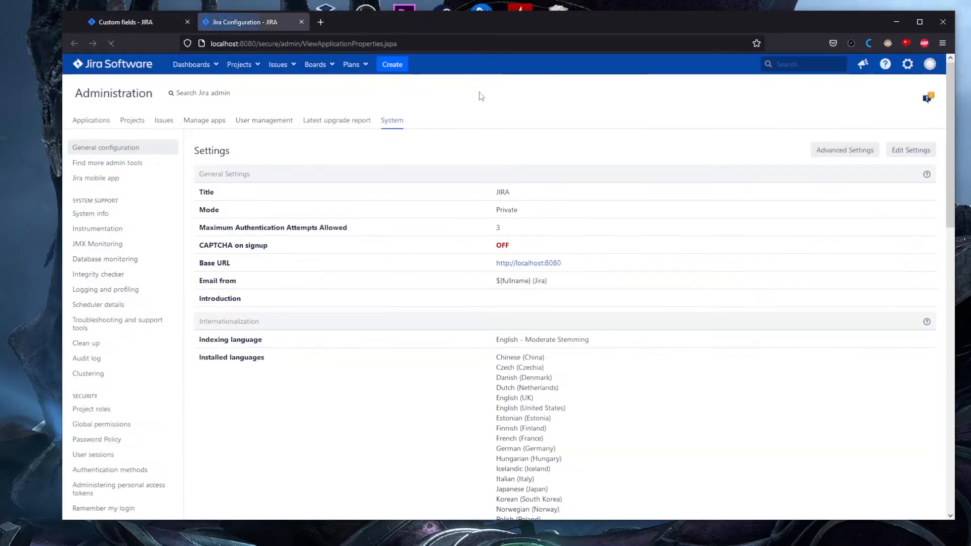
# Review the general configuration options, especially whether HTML is enabled in field descriptions and list item values.
pyautogui.scroll(-10, 425, 271)
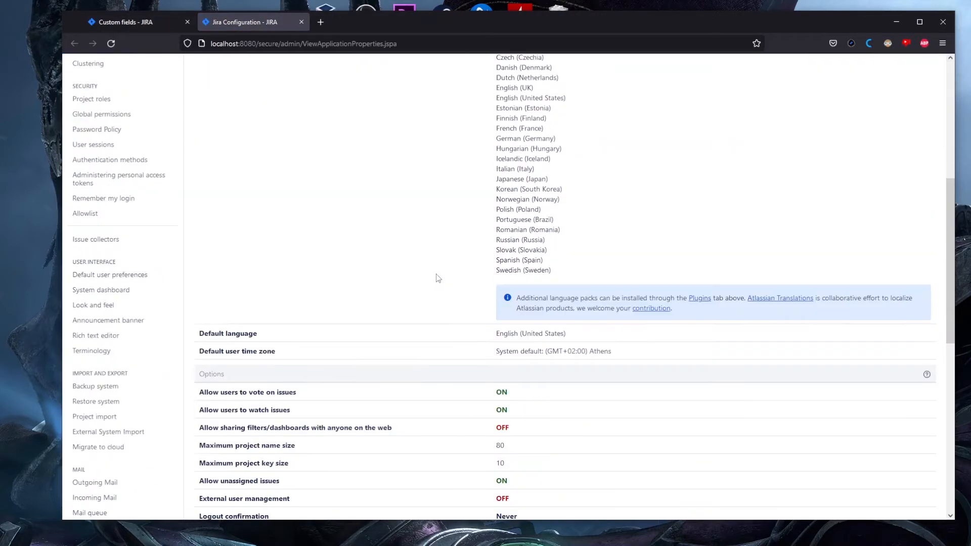
pyautogui.scroll(-4, 446, 269)
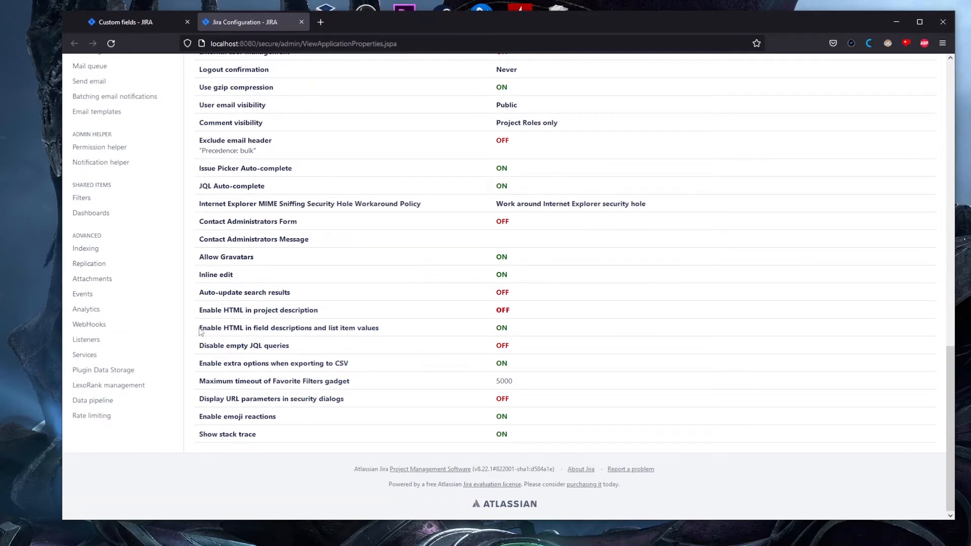
pyautogui.moveTo(200, 327); pyautogui.dragTo(310, 328)
pyautogui.moveTo(510, 329); pyautogui.dragTo(493, 329)
pyautogui.click(523, 329)
pyautogui.click(512, 331)
pyautogui.scroll(1, 643, 335)
pyautogui.scroll(15, 644, 339)
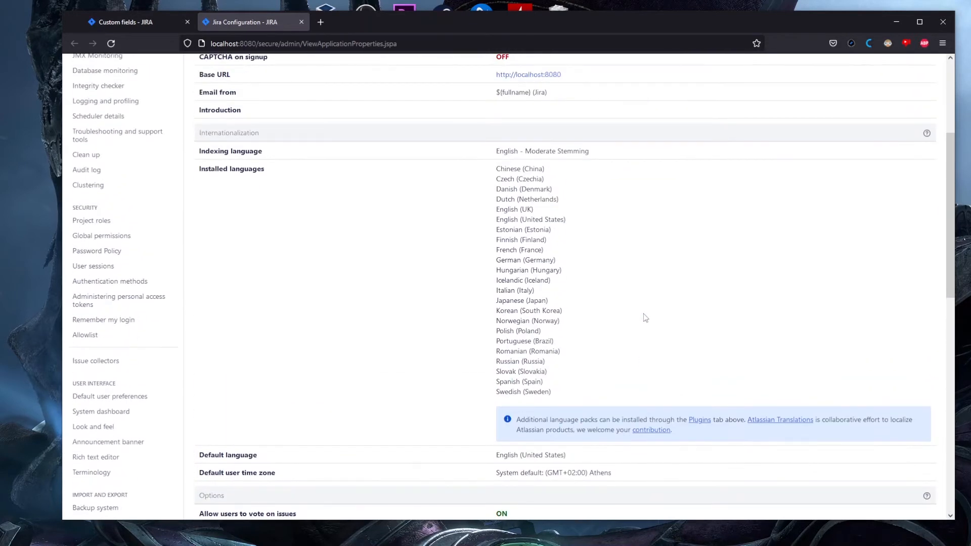
pyautogui.scroll(2, 664, 318)
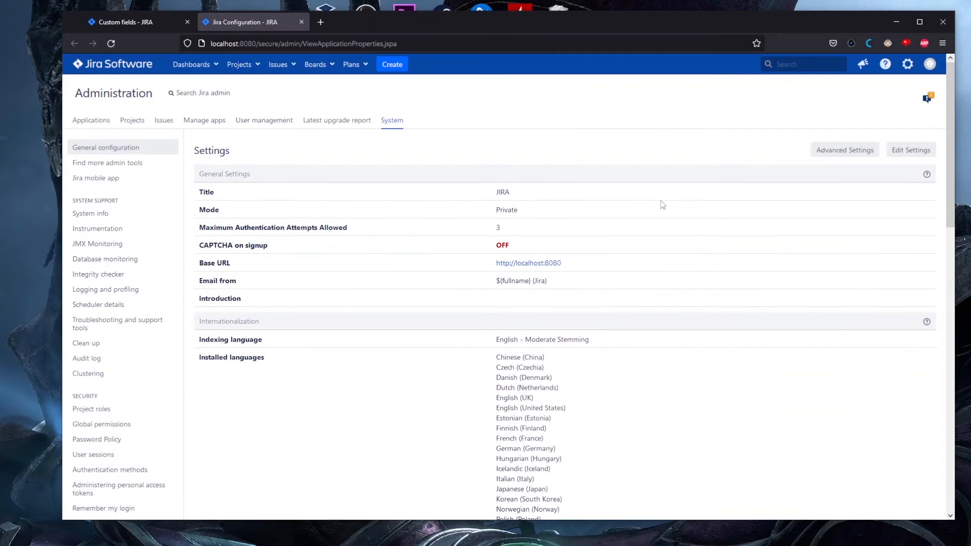
pyautogui.scroll(-10, 596, 325)
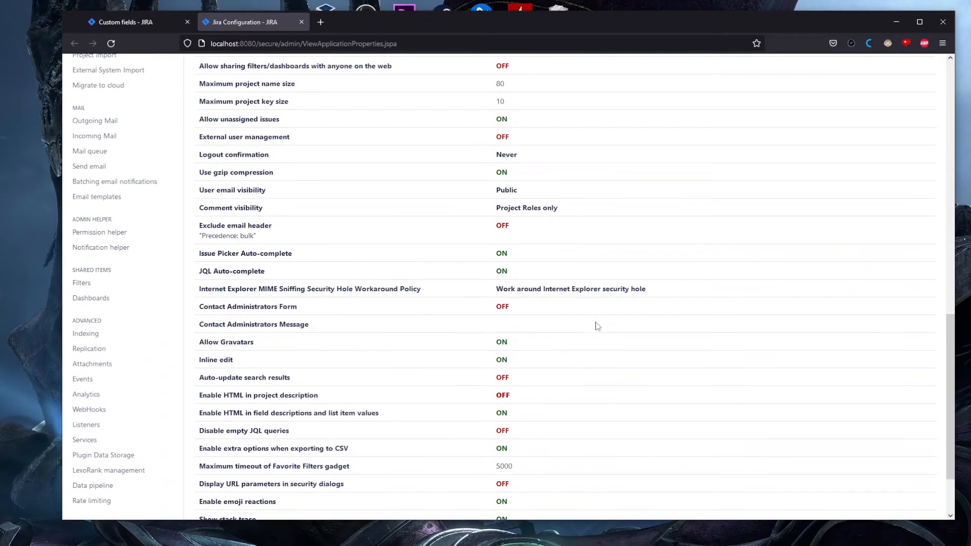
# Look over the general configuration page from its title settings through to the stack trace option.
pyautogui.scroll(10, 657, 343)
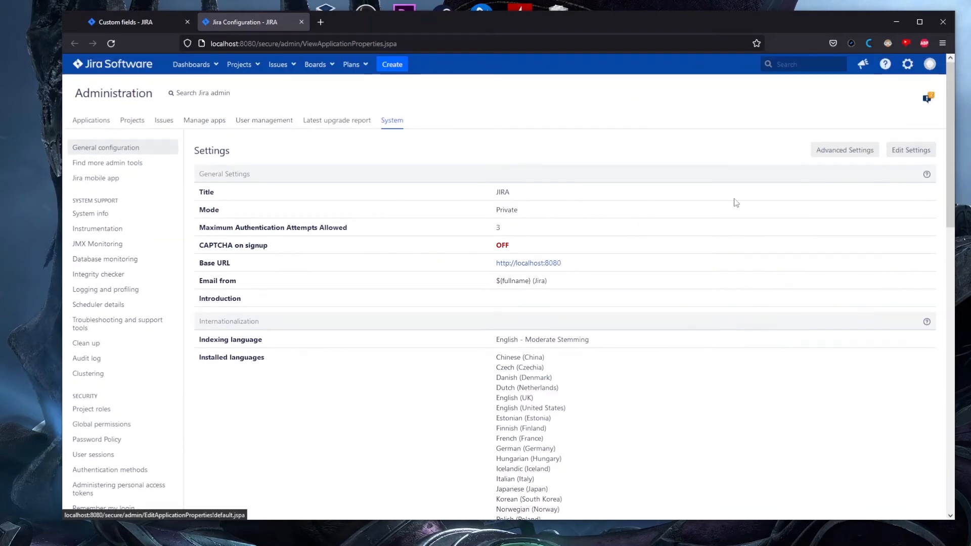
pyautogui.scroll(-5, 562, 337)
pyautogui.scroll(-8, 562, 336)
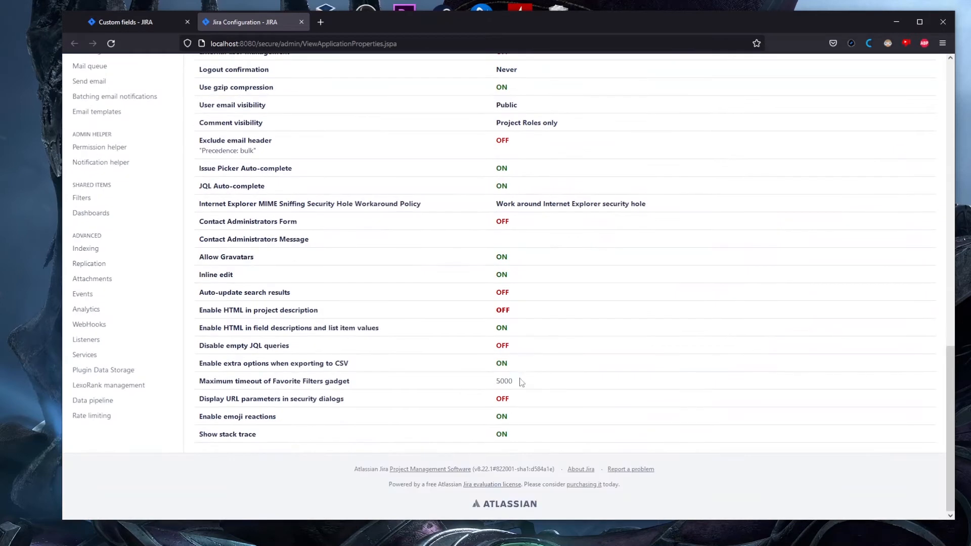
pyautogui.scroll(15, 528, 340)
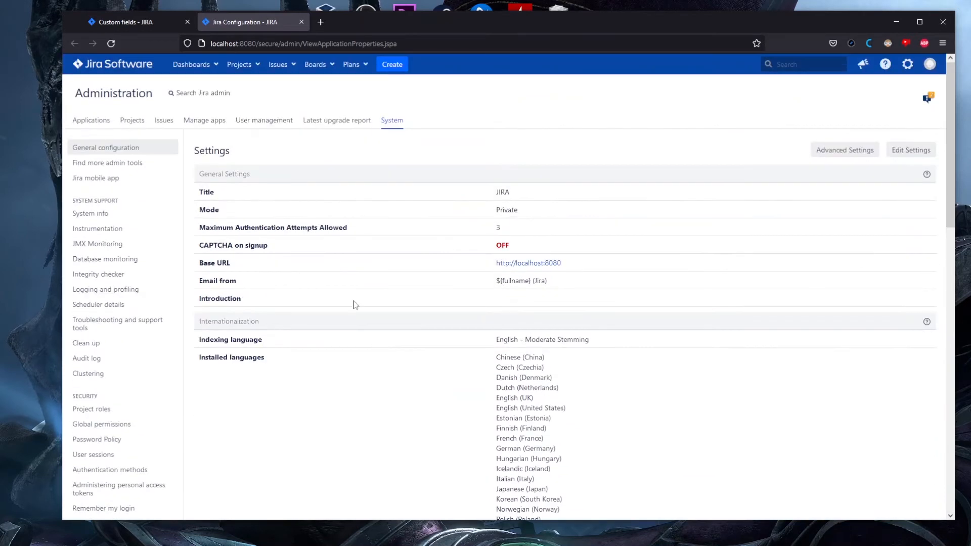
# Return to the custom fields list, check which screens use the Test Youtube field, and close that overview.
pyautogui.click(154, 23)
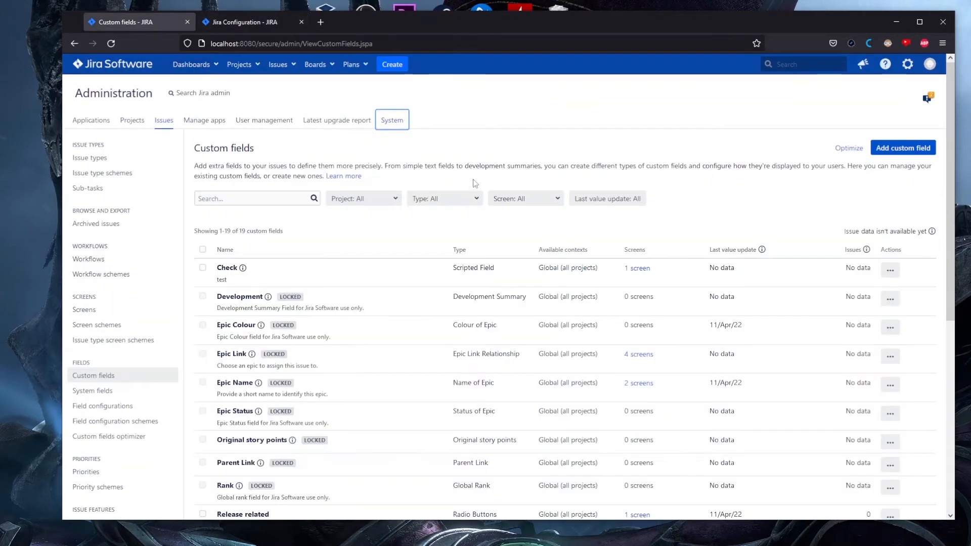
pyautogui.scroll(-5, 410, 388)
pyautogui.moveTo(270, 398); pyautogui.dragTo(215, 398)
pyautogui.click(305, 404)
pyautogui.click(638, 396)
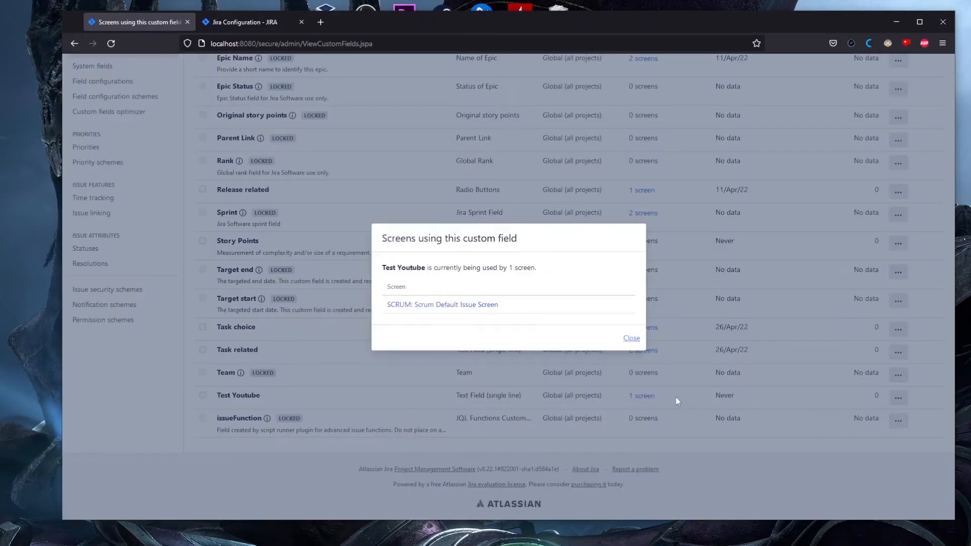
pyautogui.click(631, 339)
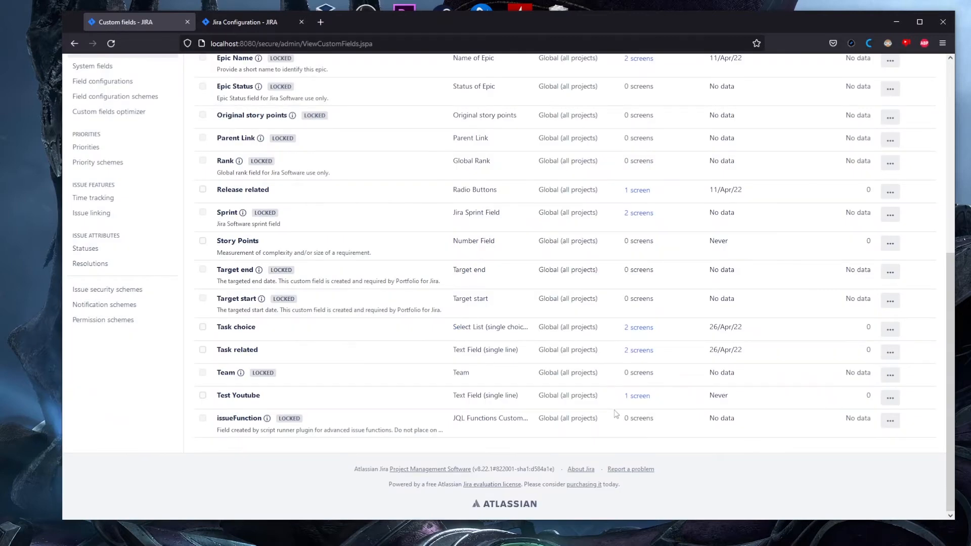
# Open the ScrumBase (SCRUM) project in a separate browser tab and switch to it.
pyautogui.scroll(6, 614, 412)
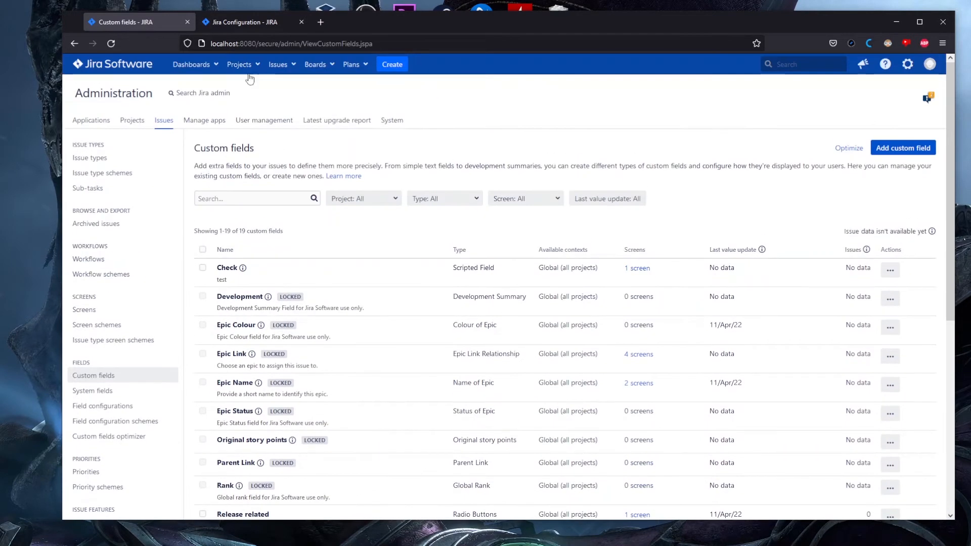
pyautogui.click(242, 64)
pyautogui.middleClick(260, 99)
pyautogui.click(253, 23)
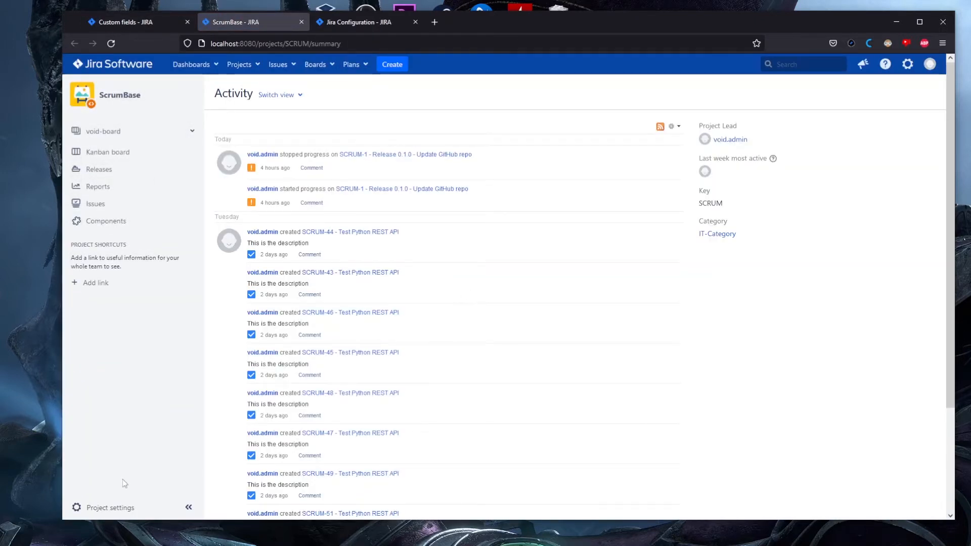
# Open the Fields section of the ScrumBase project settings and go to editing its default field configuration.
pyautogui.click(108, 507)
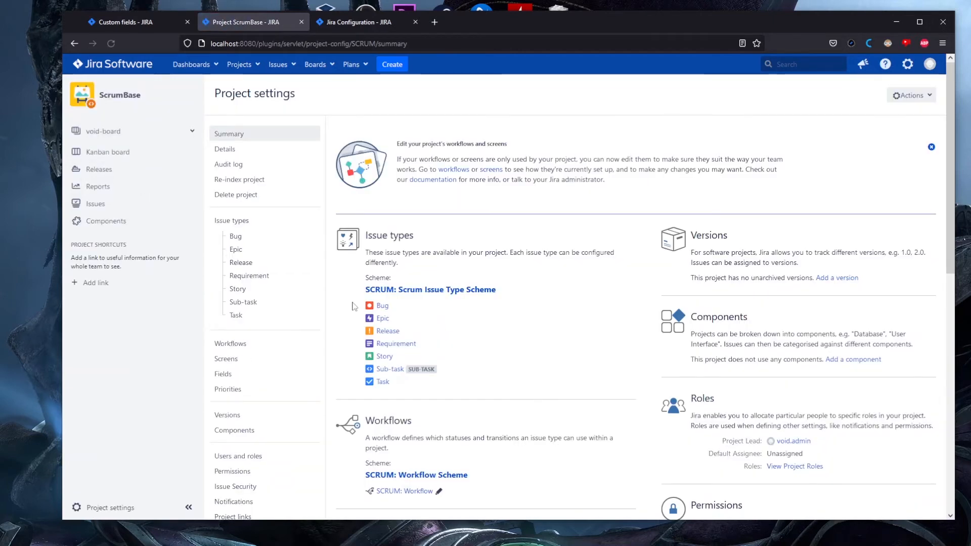
pyautogui.scroll(-1, 278, 336)
pyautogui.click(278, 322)
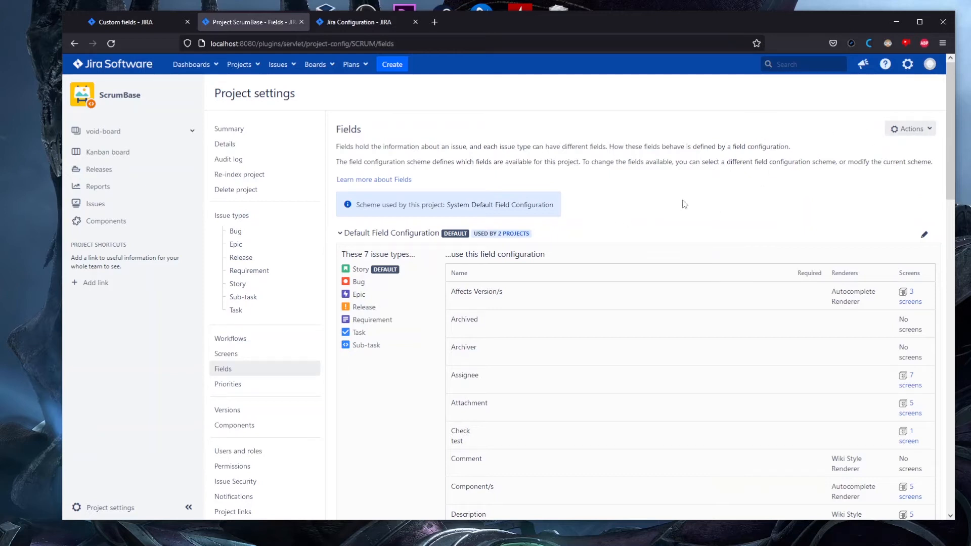
pyautogui.click(910, 128)
pyautogui.click(895, 148)
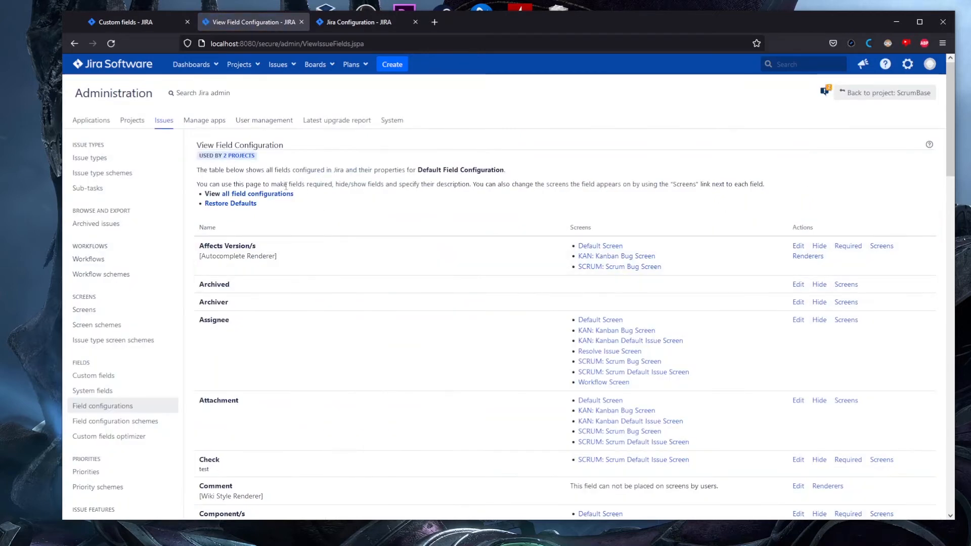
# Enter a script as the Test Youtube field's description that sets the placeholder of customfield_10000 to "Type text here..".
pyautogui.scroll(-15, 340, 307)
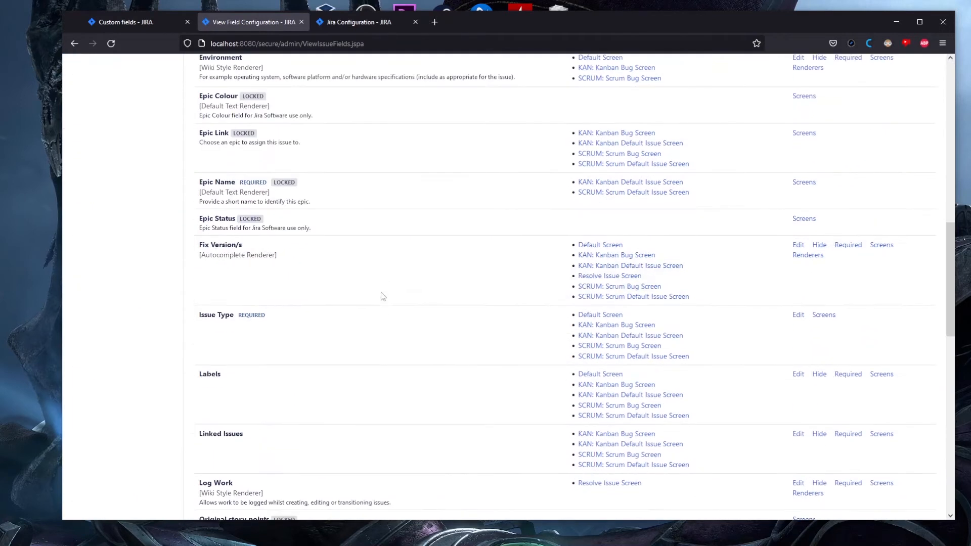
pyautogui.scroll(-10, 378, 296)
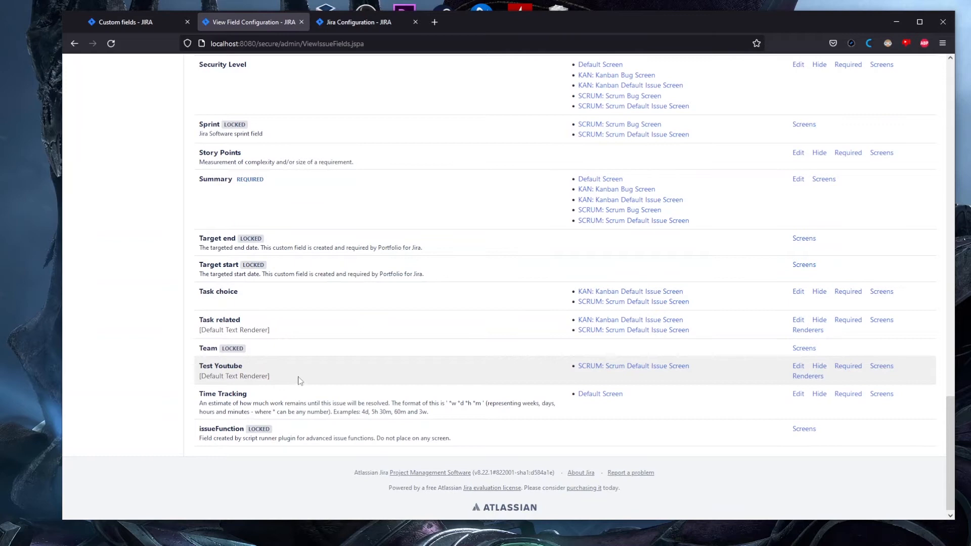
pyautogui.click(798, 366)
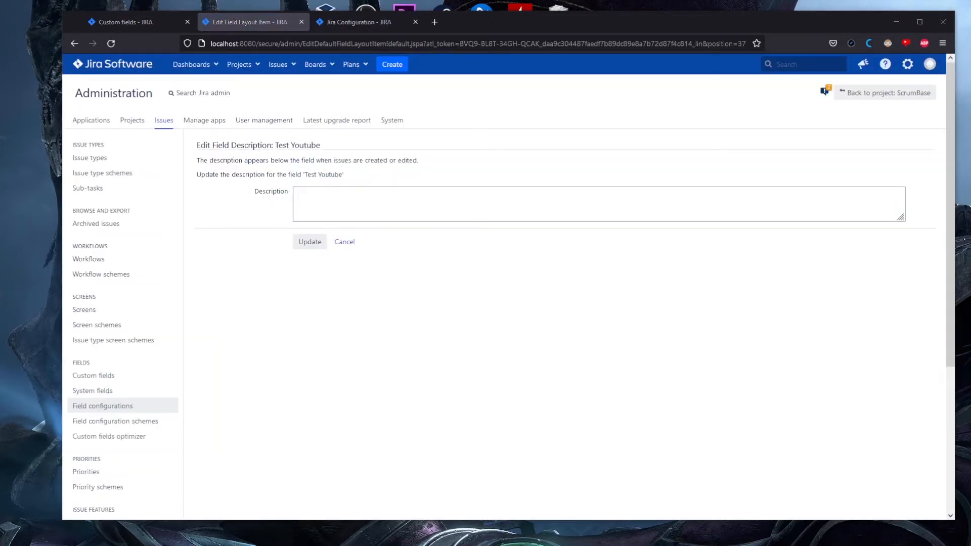
pyautogui.click(375, 191)
pyautogui.write('<script> \tdocument.getElementById("customfield_10000").placeholder = "Type text here.."; \t</script>')
pyautogui.press('BackSpace')
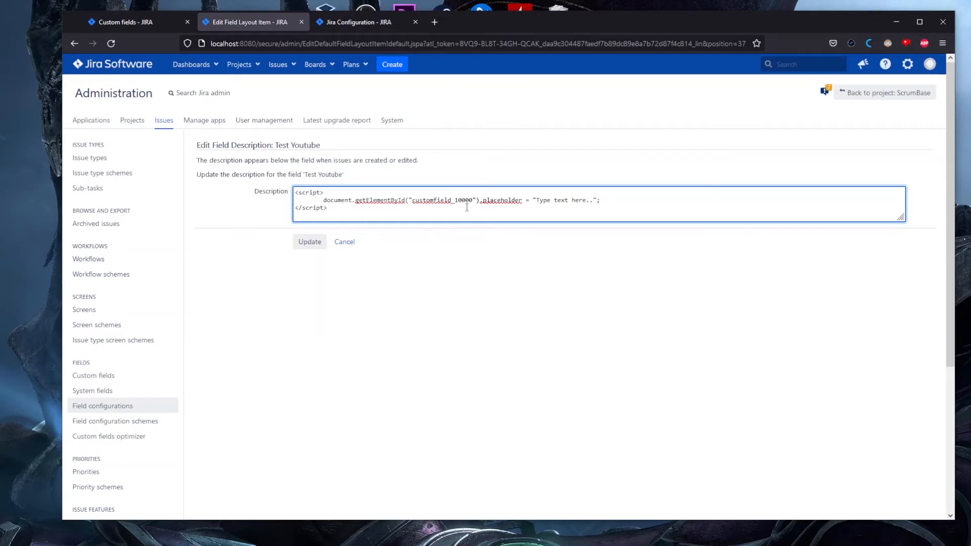
# Examine the custom field ID in the script and look through the custom fields list for the matching field.
pyautogui.moveTo(455, 200); pyautogui.dragTo(476, 200)
pyautogui.click(471, 202)
pyautogui.click(147, 25)
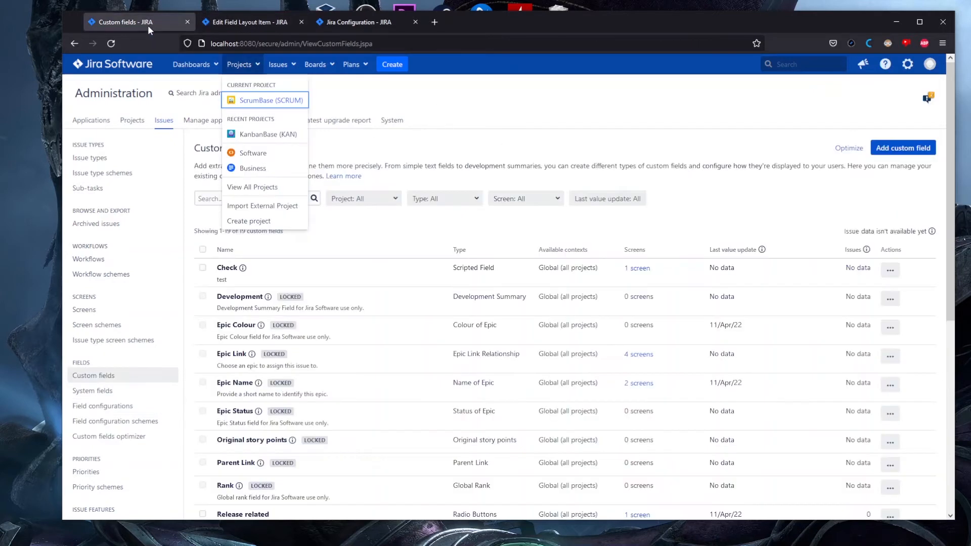
pyautogui.click(256, 26)
pyautogui.click(140, 23)
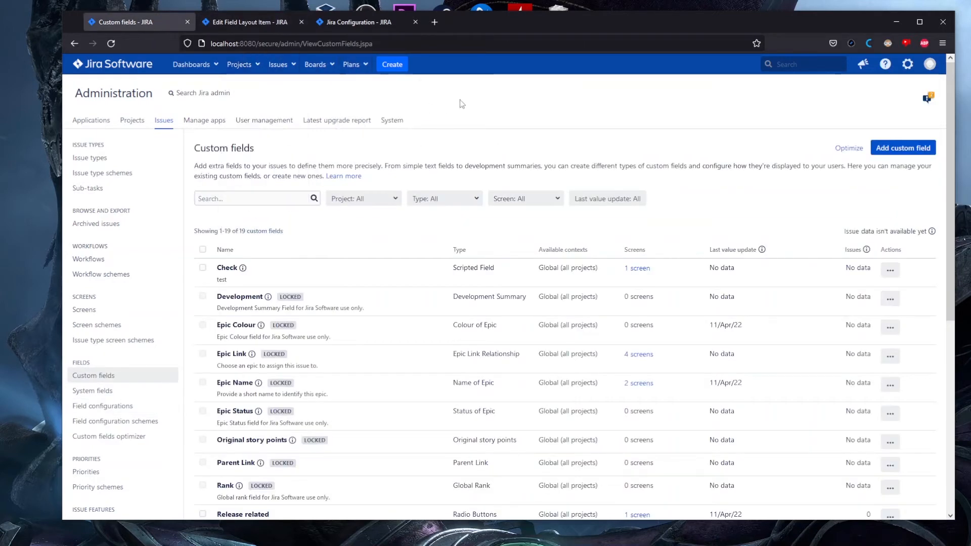
pyautogui.scroll(-10, 399, 316)
pyautogui.scroll(8, 394, 341)
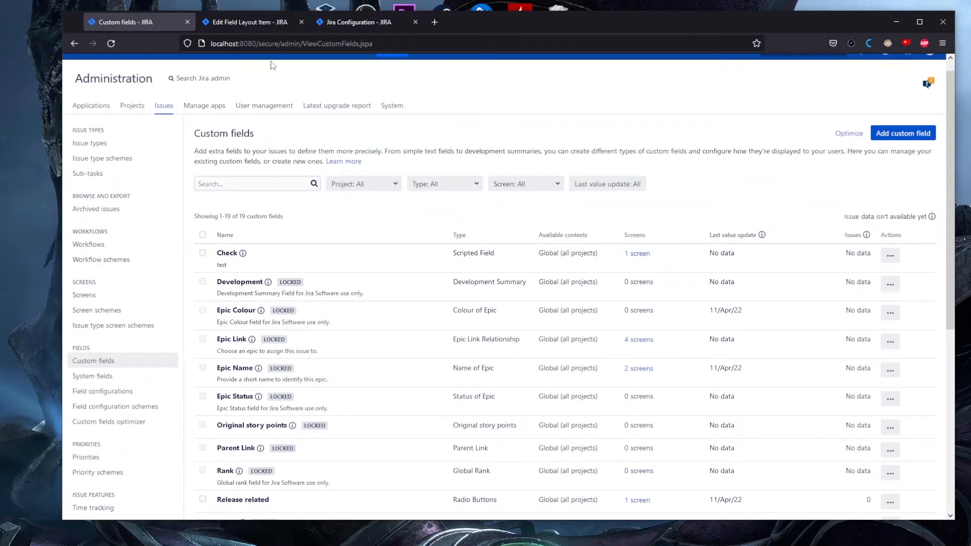
pyautogui.click(258, 23)
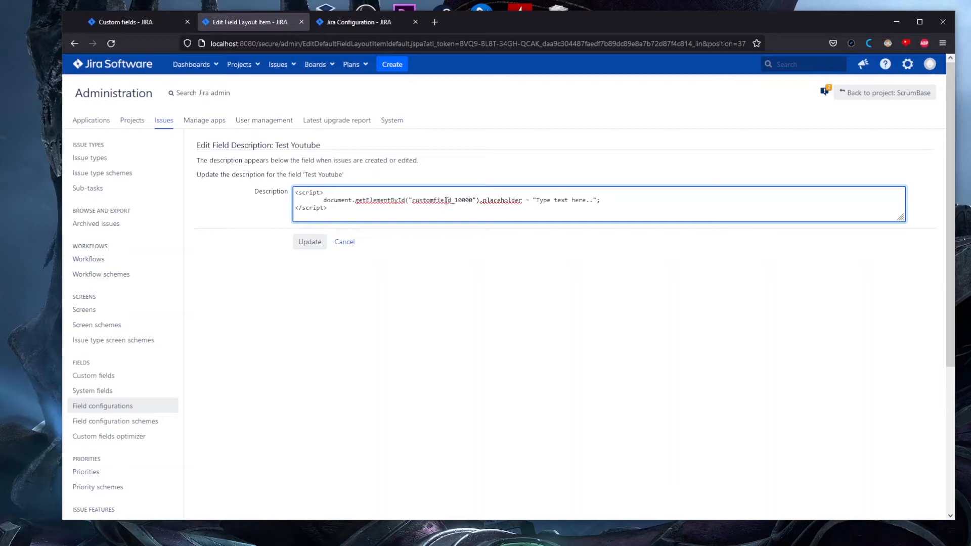
# Open the Test Youtube custom field's details for editing and copy its ID, 10700, from the page address.
pyautogui.click(144, 24)
pyautogui.scroll(-6, 341, 282)
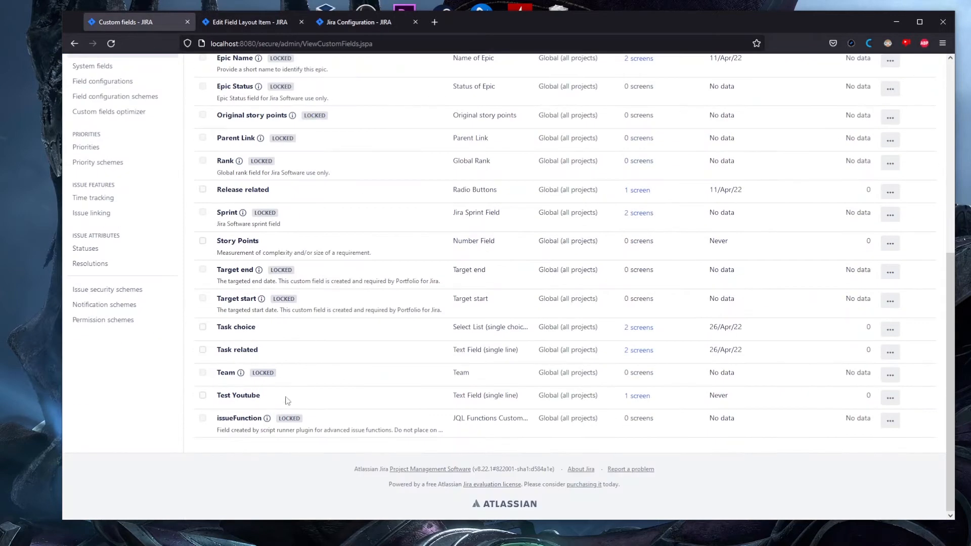
pyautogui.click(890, 398)
pyautogui.click(839, 433)
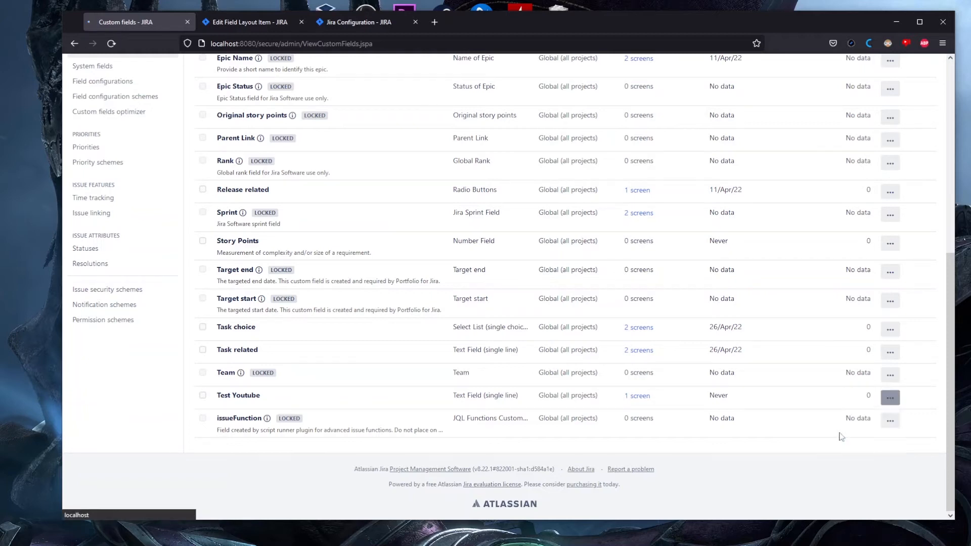
pyautogui.click(425, 43)
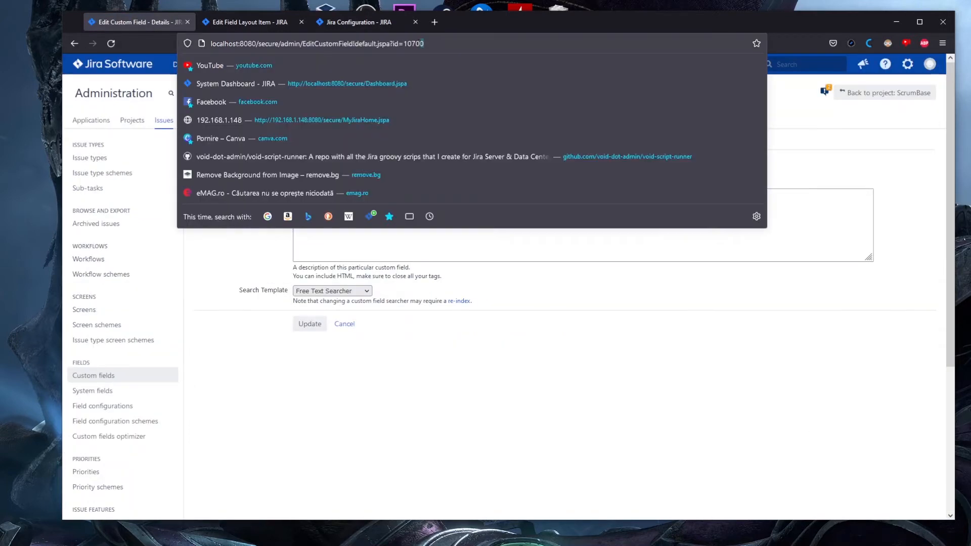
pyautogui.click(784, 113)
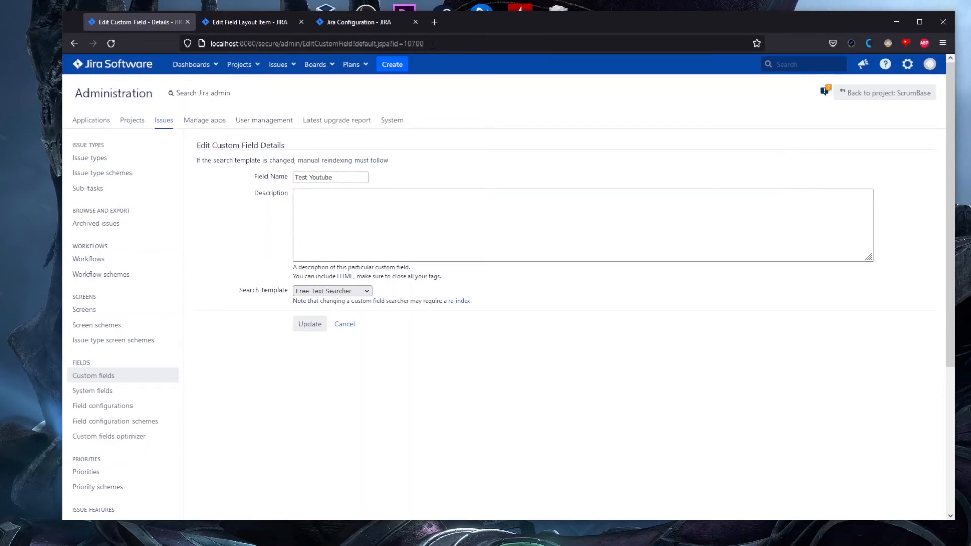
pyautogui.moveTo(430, 43); pyautogui.dragTo(408, 43)
pyautogui.hotkey('ctrl', 'c')
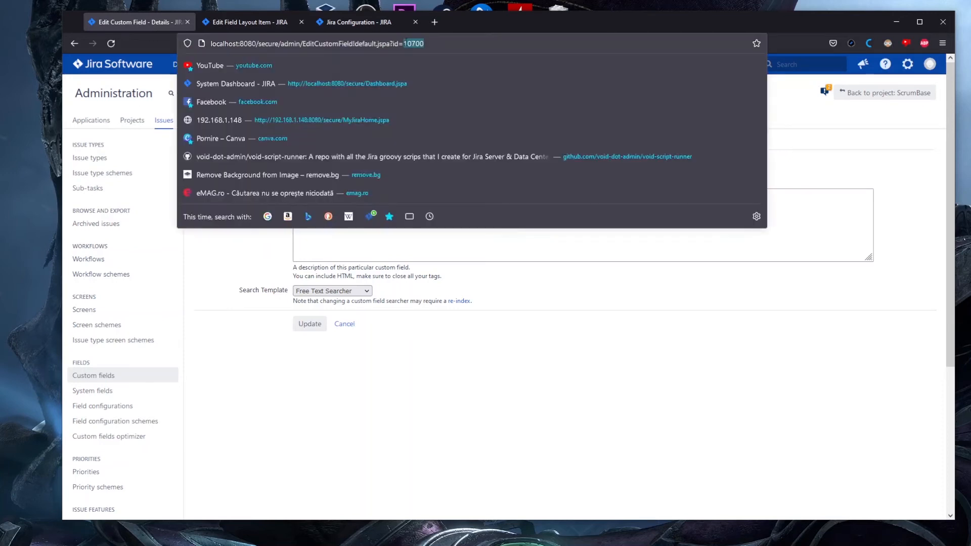
pyautogui.click(789, 106)
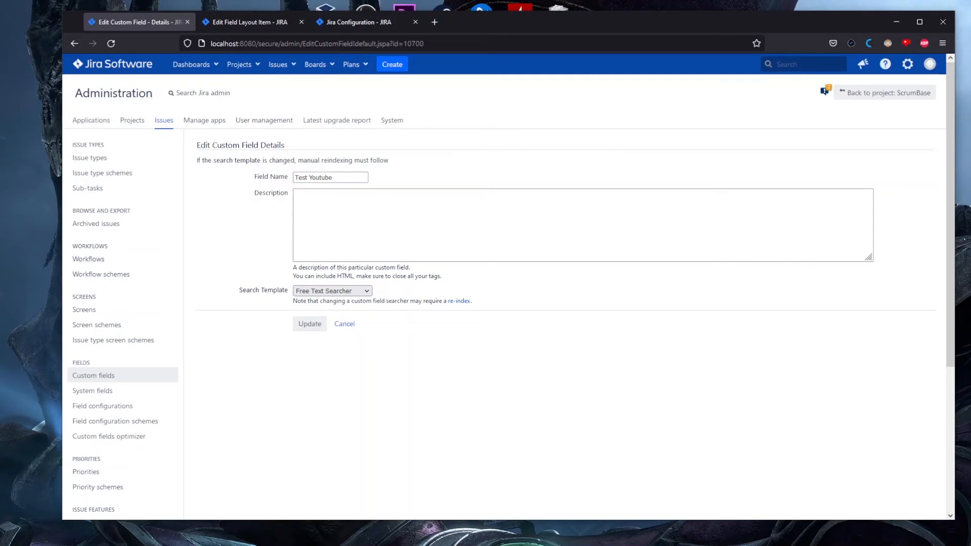
# Change the script's target field to customfield_10700 and save the Test Youtube description.
pyautogui.click(256, 24)
pyautogui.moveTo(472, 200); pyautogui.dragTo(458, 200)
pyautogui.hotkey('ctrl', 'v')
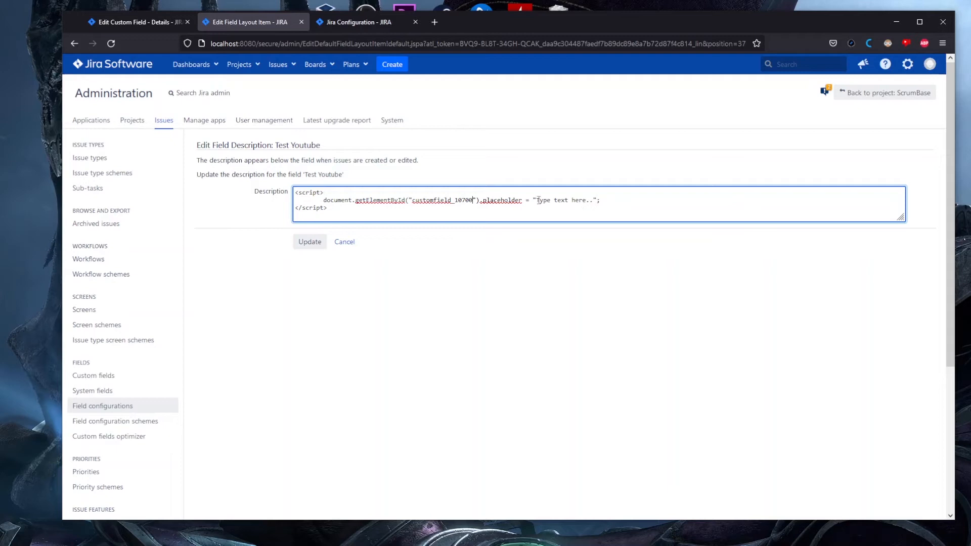
pyautogui.moveTo(535, 200); pyautogui.dragTo(584, 200)
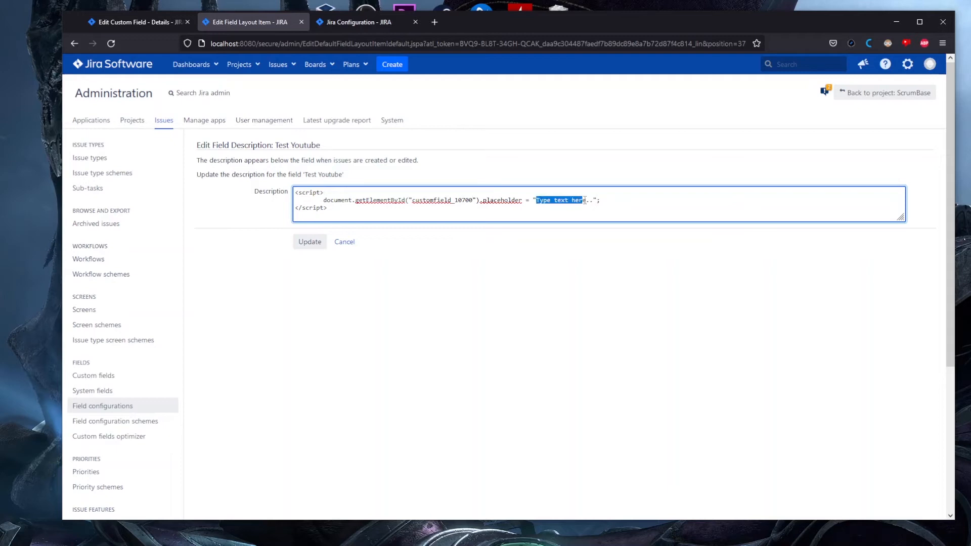
pyautogui.click(438, 298)
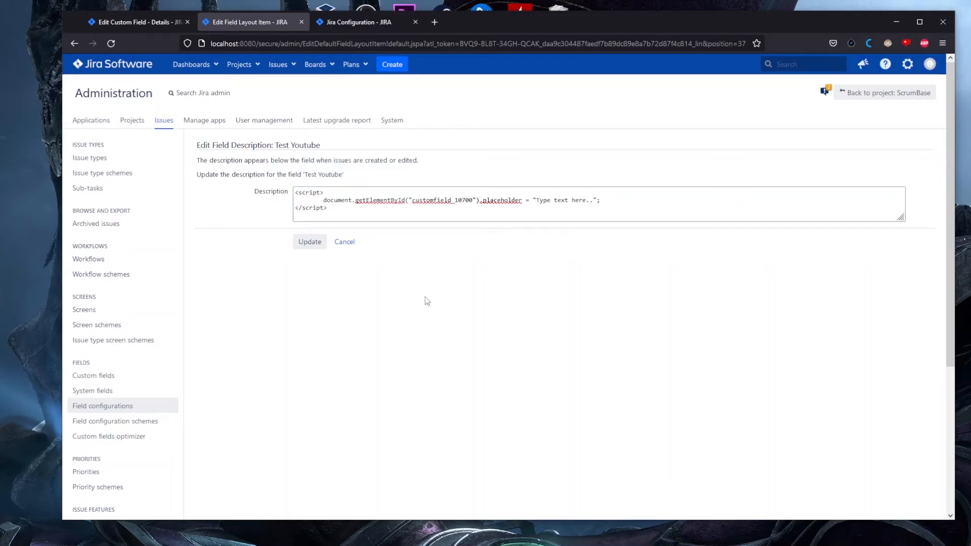
pyautogui.click(310, 242)
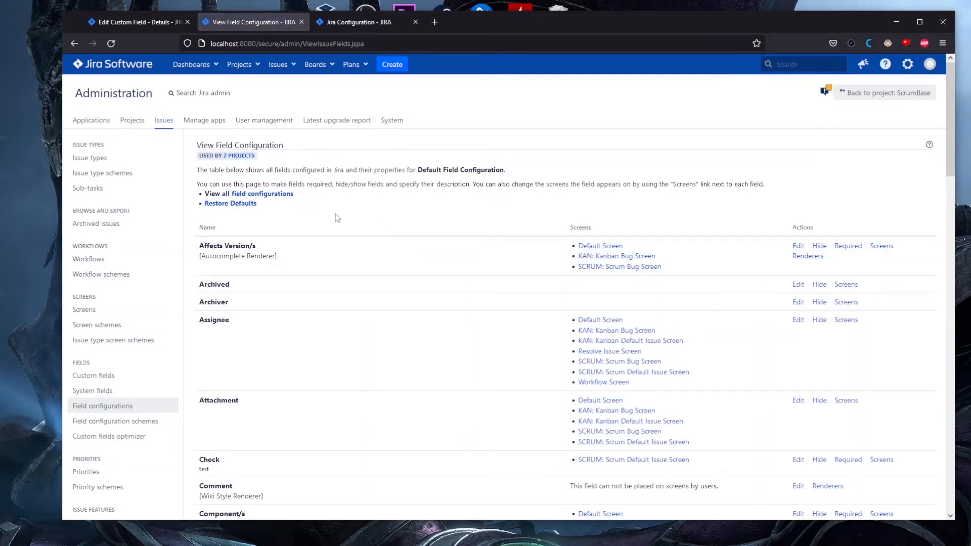
# Check the Test Youtube entry in the field configuration and open the ScrumBase project in another new browser tab.
pyautogui.scroll(-20, 372, 261)
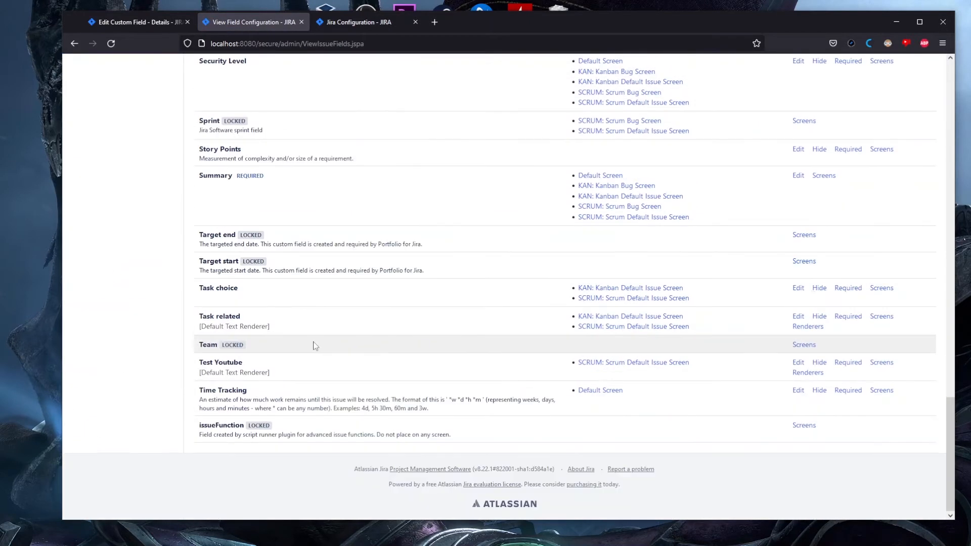
pyautogui.scroll(20, 261, 367)
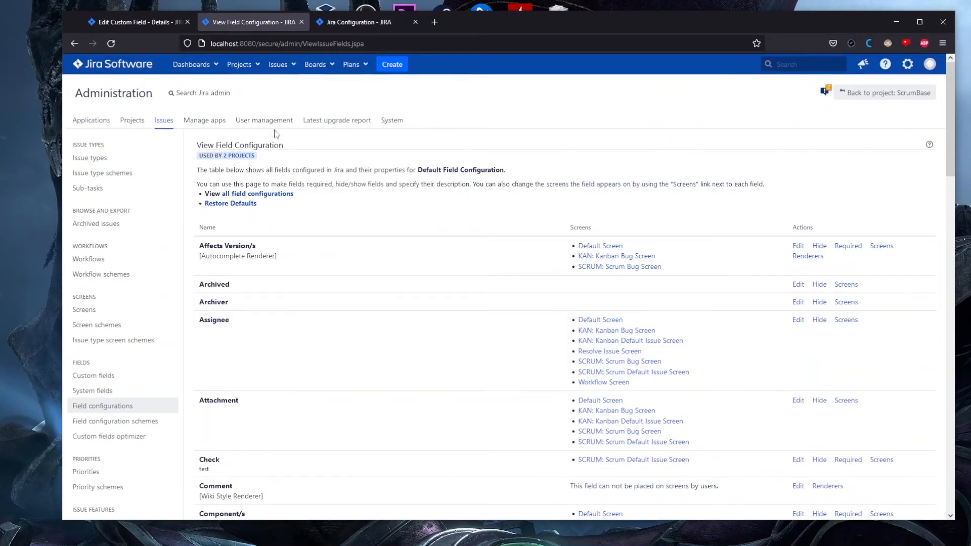
pyautogui.click(245, 65)
pyautogui.middleClick(256, 104)
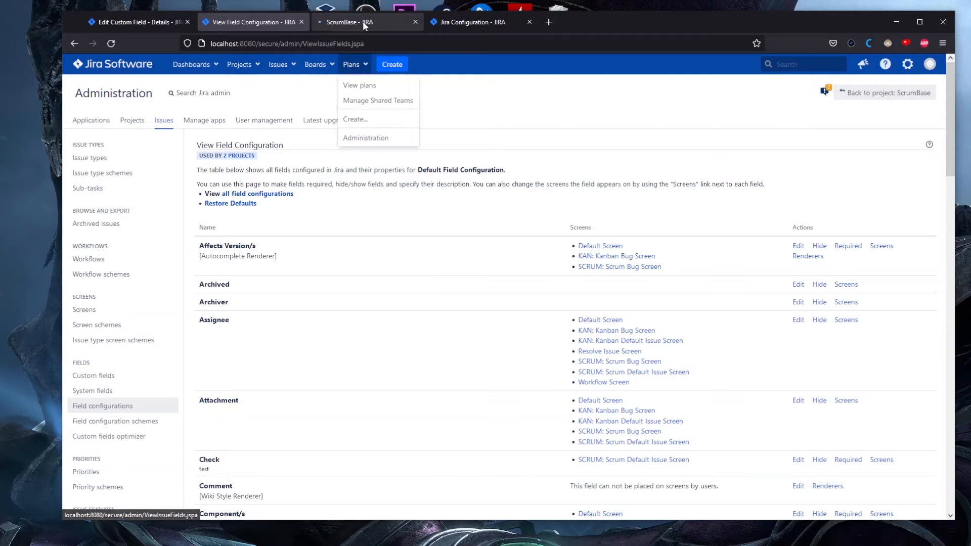
pyautogui.click(362, 21)
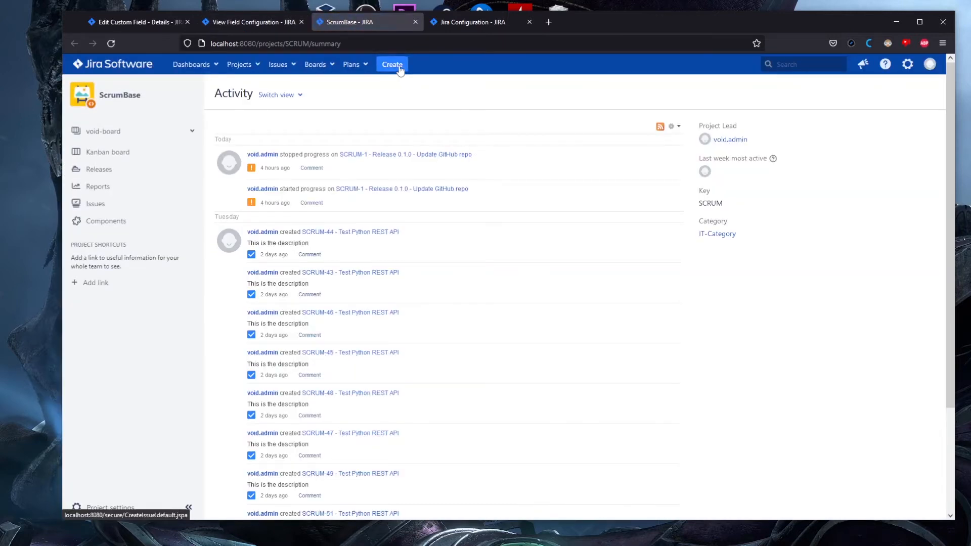
# Open the Create Issue form for ScrumBase and view the available issue types, keeping Story.
pyautogui.click(399, 69)
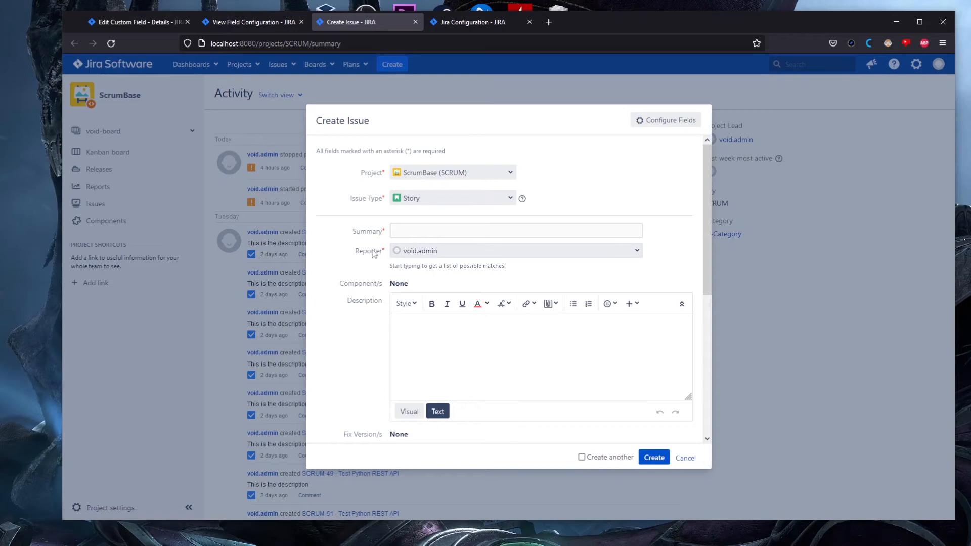
pyautogui.click(467, 200)
pyautogui.click(540, 198)
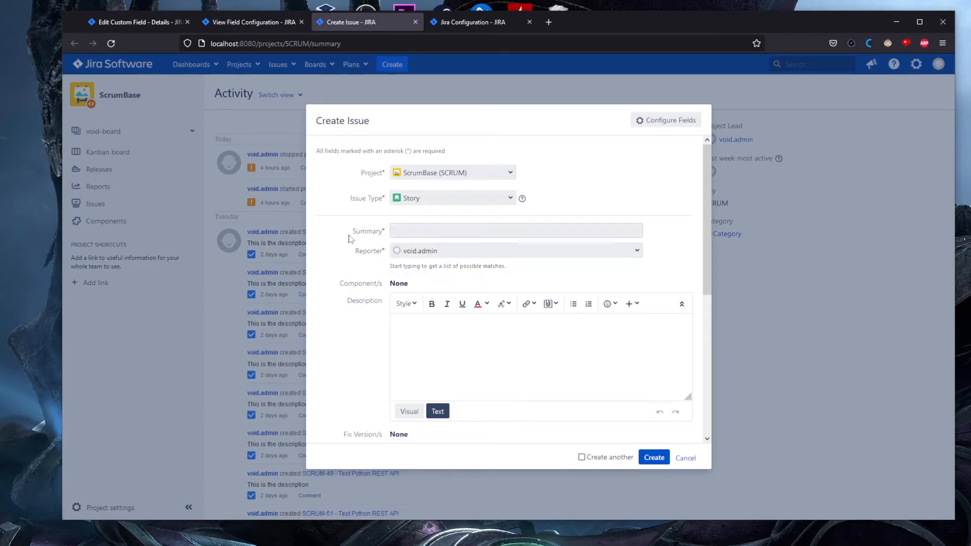
# Check the placeholder text of the Test Youtube field in the ScrumBase Create Issue form.
pyautogui.scroll(-5, 367, 253)
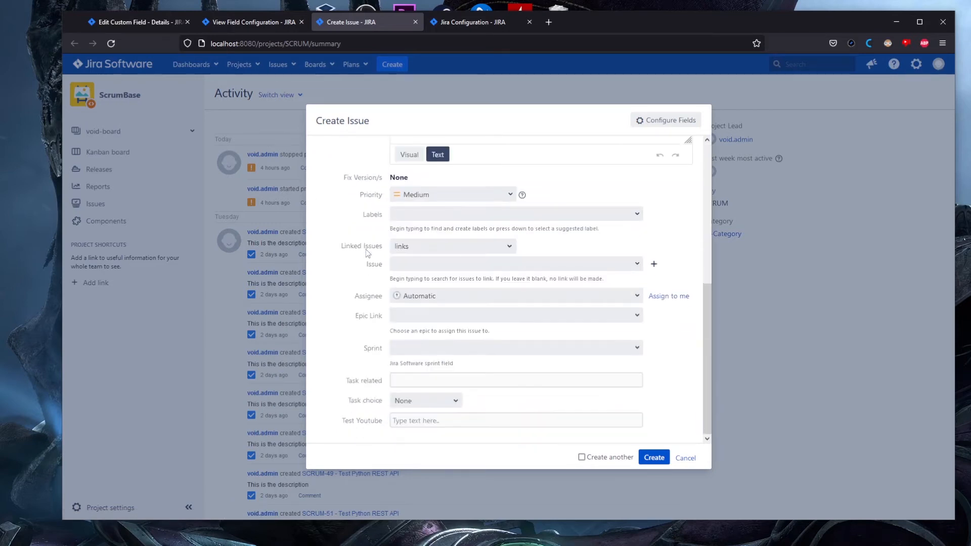
pyautogui.moveTo(346, 423); pyautogui.dragTo(381, 428)
pyautogui.click(337, 428)
pyautogui.click(385, 431)
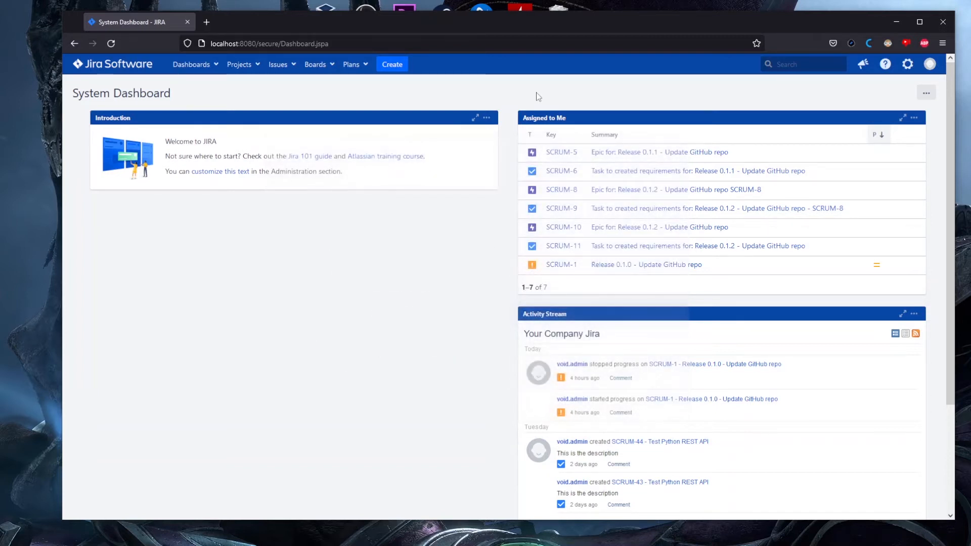
# Open a new Create Issue form from the dashboard, examine the Description field's editor, and cancel the form.
pyautogui.click(392, 65)
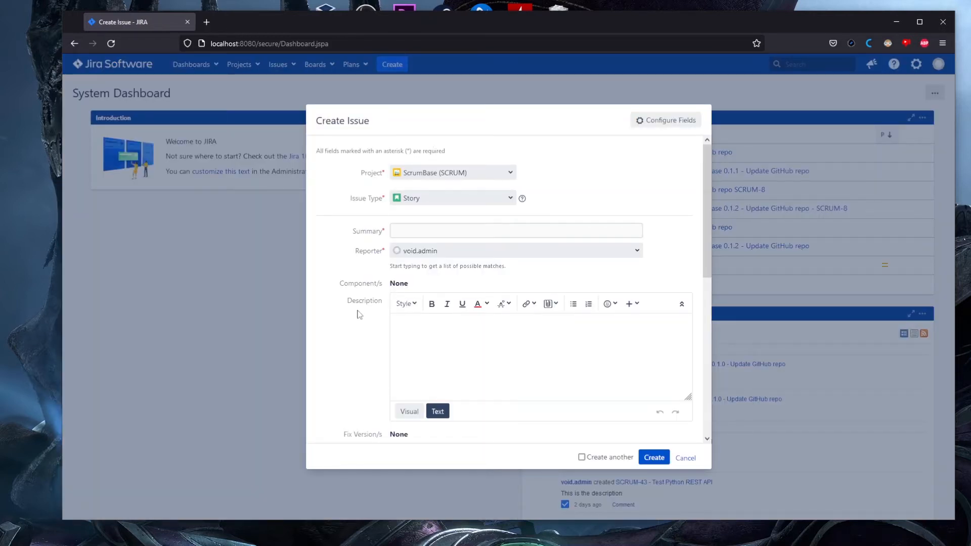
pyautogui.moveTo(348, 305); pyautogui.dragTo(386, 305)
pyautogui.click(380, 312)
pyautogui.click(685, 458)
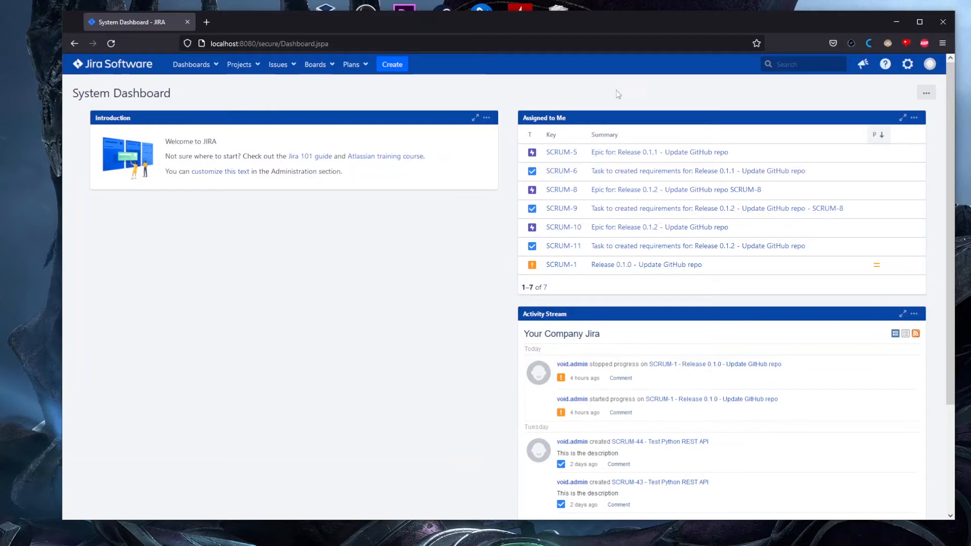
# Search the quick administration dialog for "cu" and open the Custom fields page.
pyautogui.click(884, 63)
pyautogui.click(697, 95)
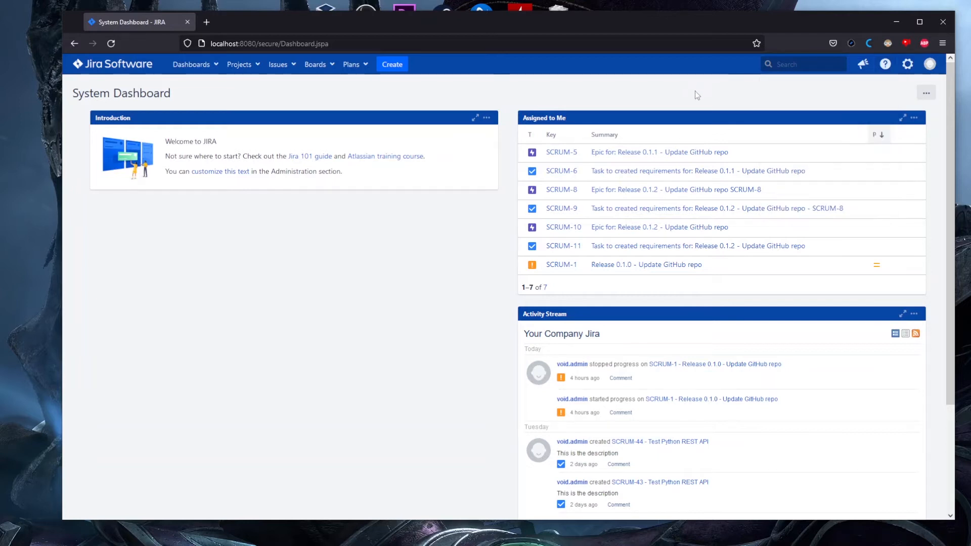
pyautogui.write('.csu')
pyautogui.press('BackSpace')
pyautogui.press('BackSpace')
pyautogui.write('uc')
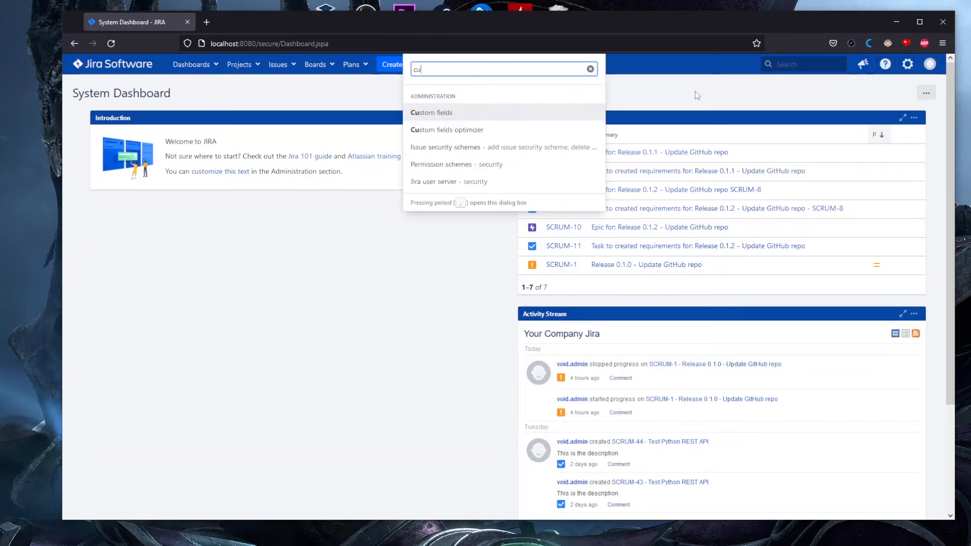
pyautogui.click(461, 113)
# Examine the name and type of Field Youtube in the custom fields list.
pyautogui.scroll(-4, 372, 292)
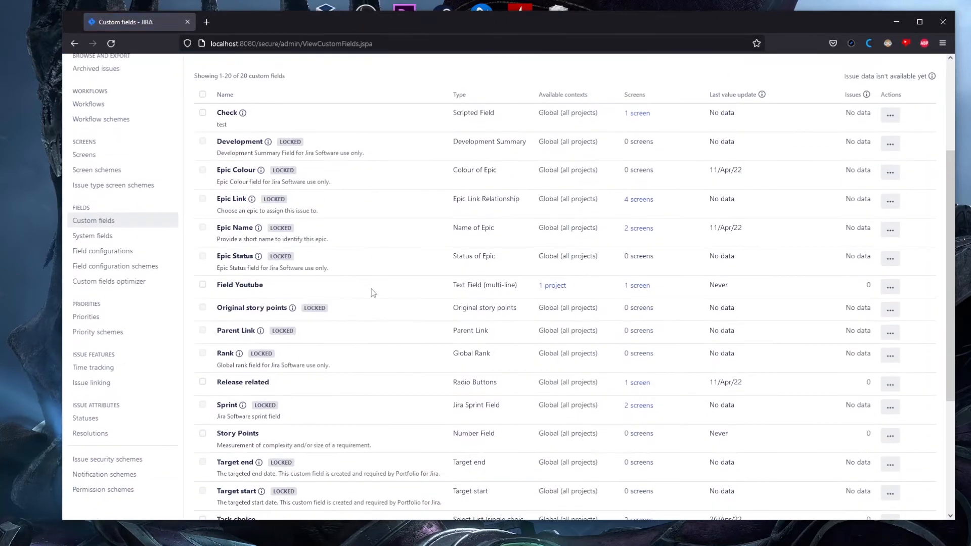
pyautogui.moveTo(264, 234); pyautogui.dragTo(217, 234)
pyautogui.click(310, 238)
pyautogui.moveTo(453, 234); pyautogui.dragTo(521, 233)
pyautogui.click(523, 243)
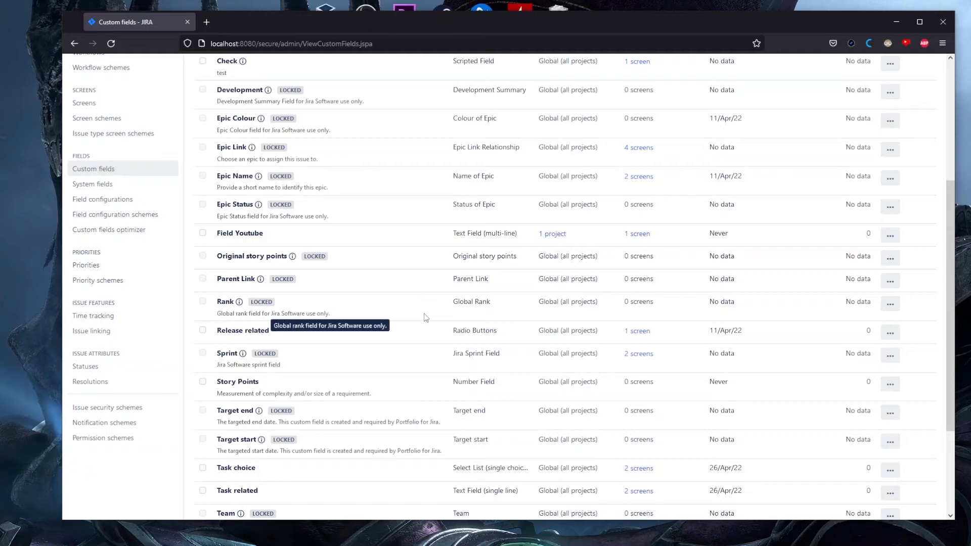
pyautogui.scroll(5, 430, 306)
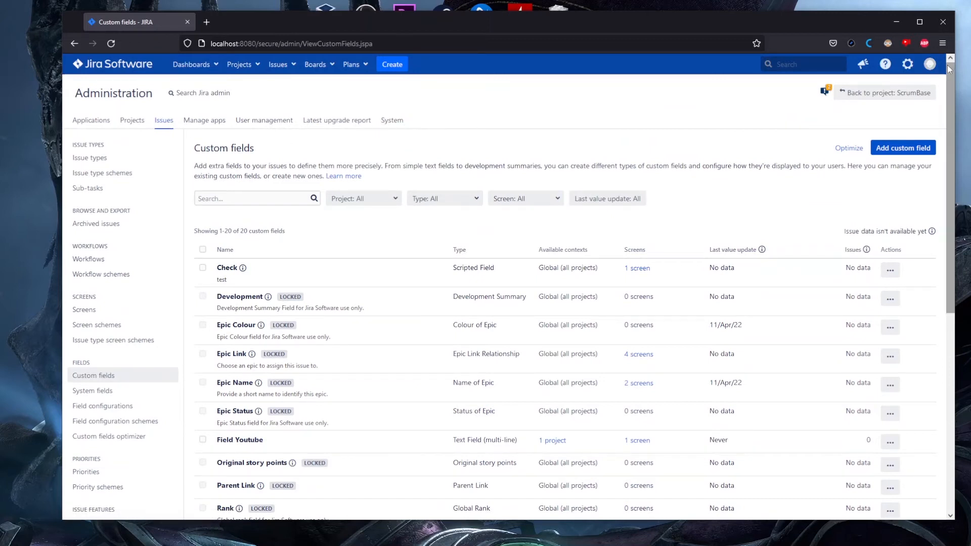
# Open the System administration in a new browser tab and go to its Rich text editor settings.
pyautogui.click(906, 63)
pyautogui.click(647, 111)
pyautogui.middleClick(391, 120)
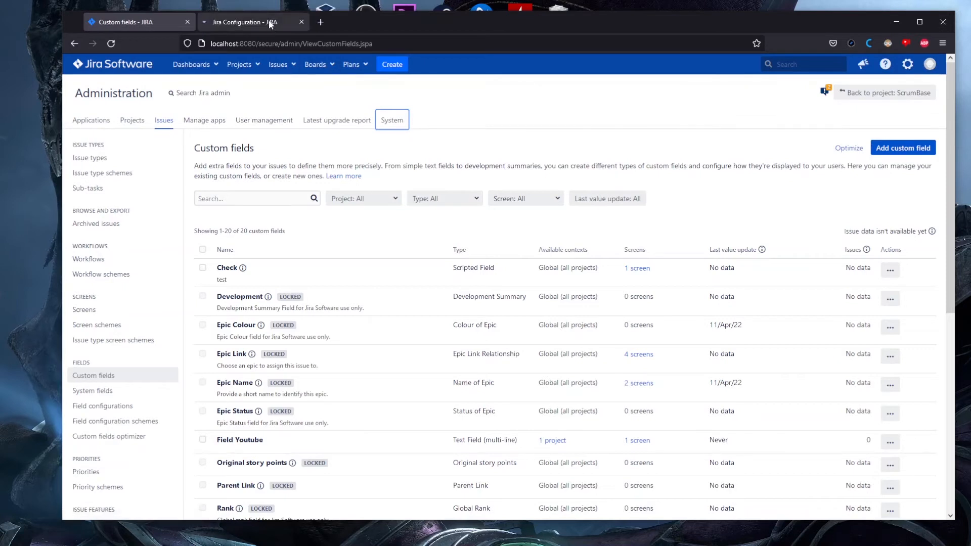
pyautogui.click(270, 23)
pyautogui.scroll(-3, 121, 242)
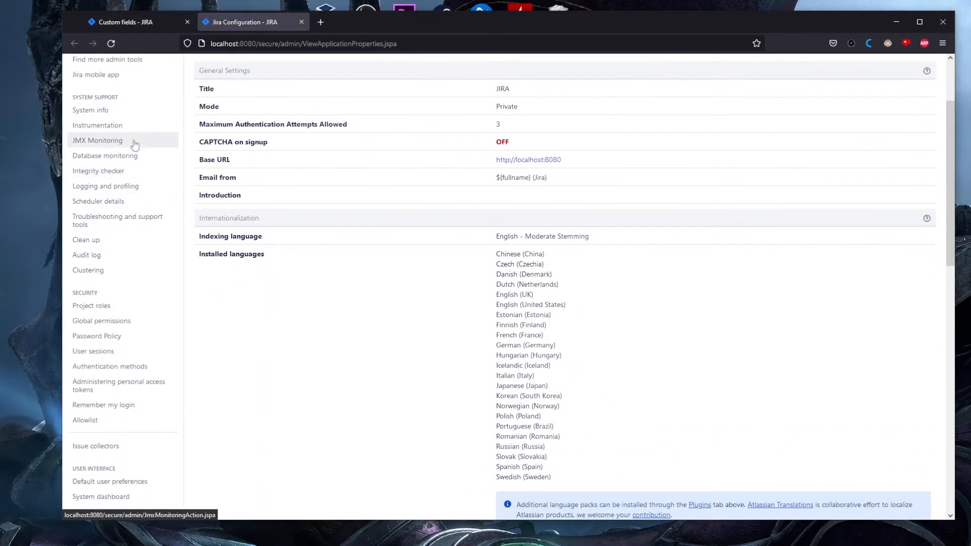
pyautogui.scroll(3, 121, 147)
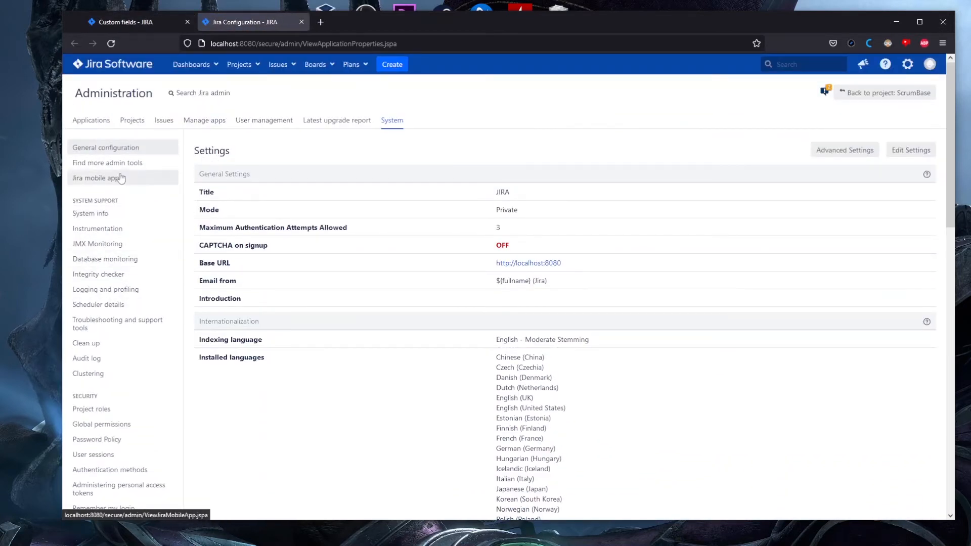
pyautogui.scroll(-2, 114, 253)
pyautogui.scroll(-4, 122, 197)
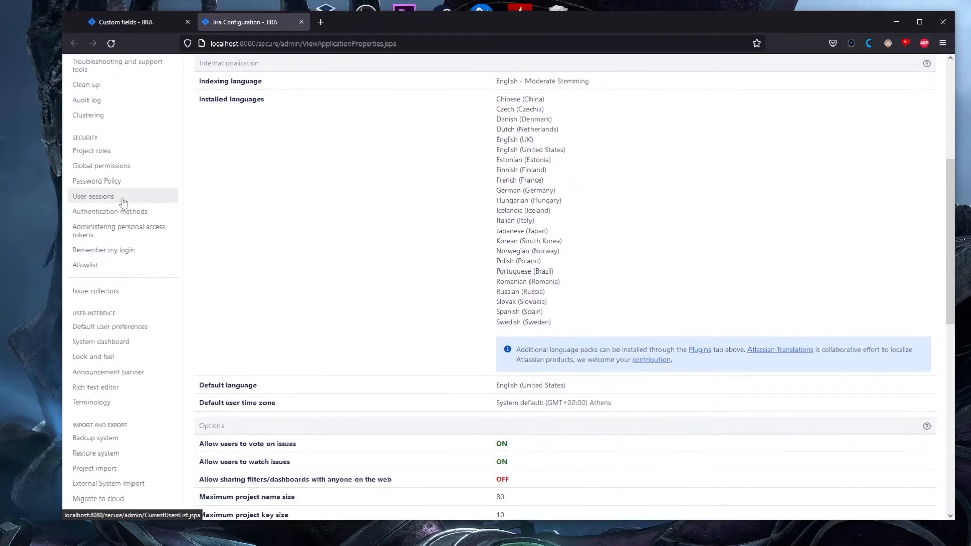
pyautogui.scroll(-1, 120, 208)
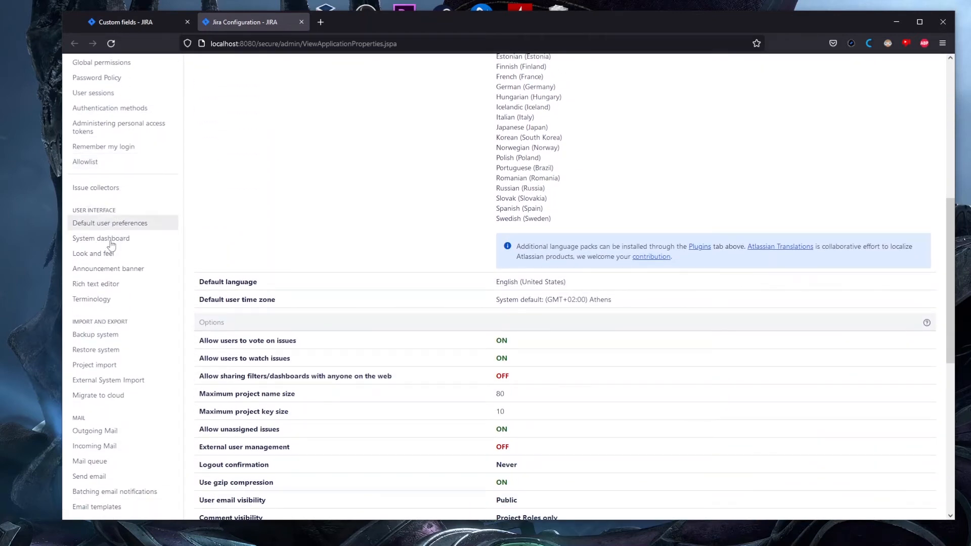
pyautogui.click(108, 285)
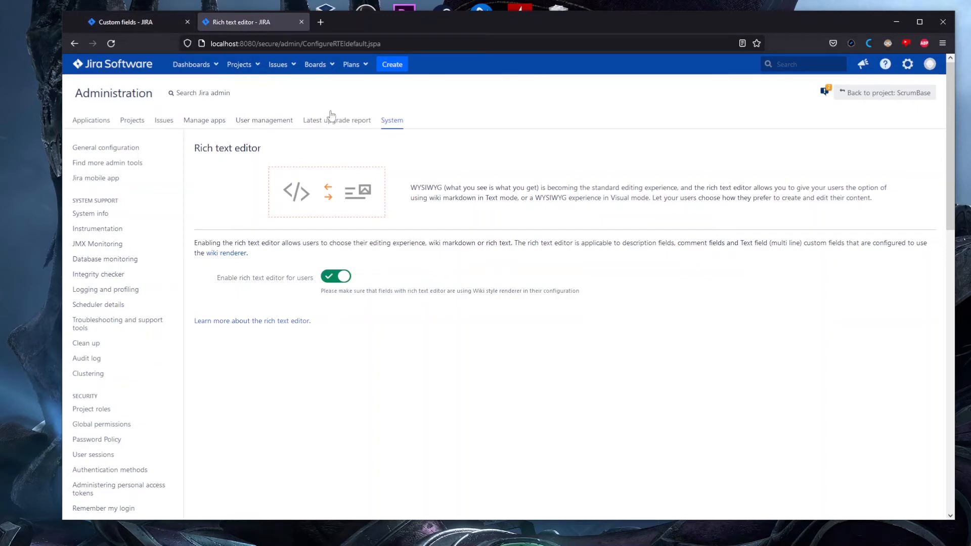
# Return to the Custom fields page and look through the full list of fields.
pyautogui.click(163, 26)
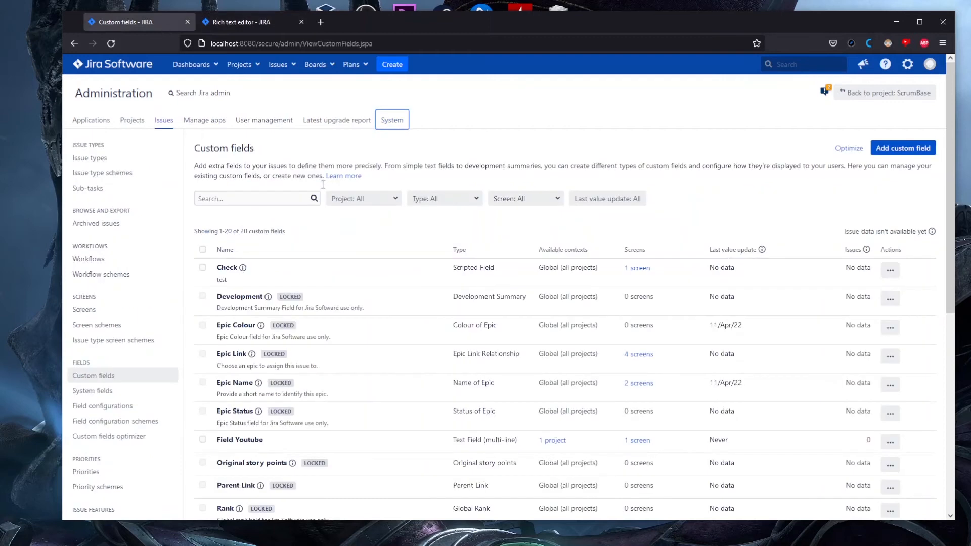
pyautogui.scroll(-5, 434, 248)
pyautogui.scroll(-1, 433, 251)
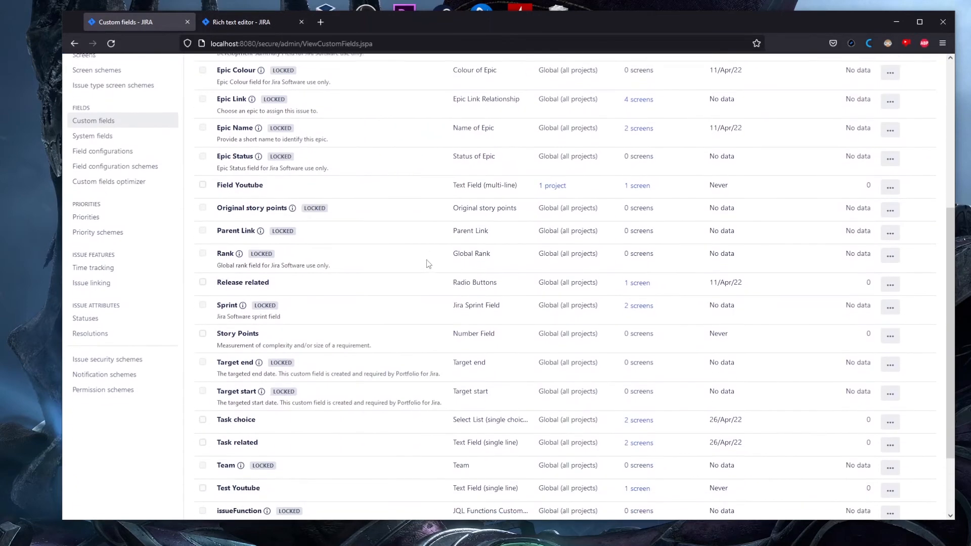
pyautogui.scroll(-2, 346, 324)
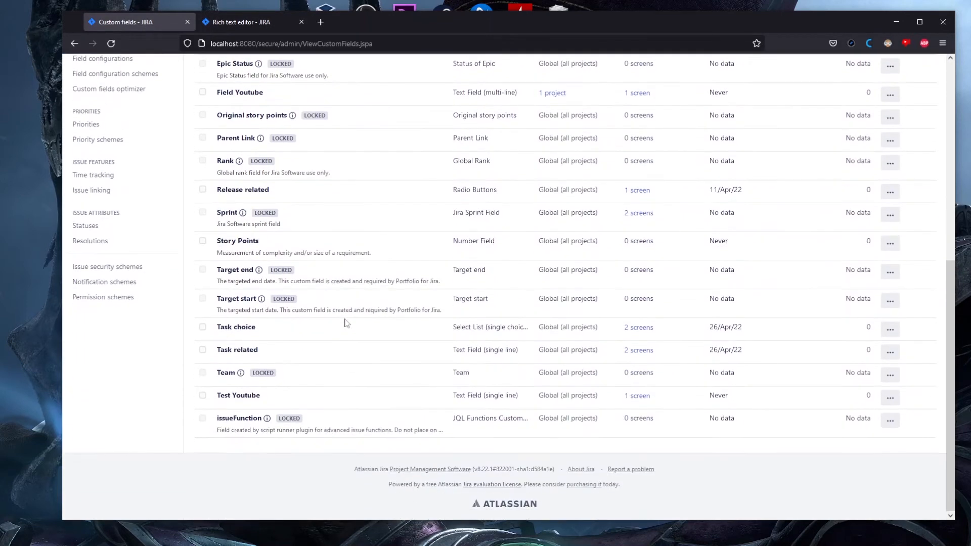
pyautogui.scroll(7, 347, 324)
# Open ScrumBase's project settings in a new browser tab and go from its Fields page to editing the Default Field Configuration.
pyautogui.click(242, 64)
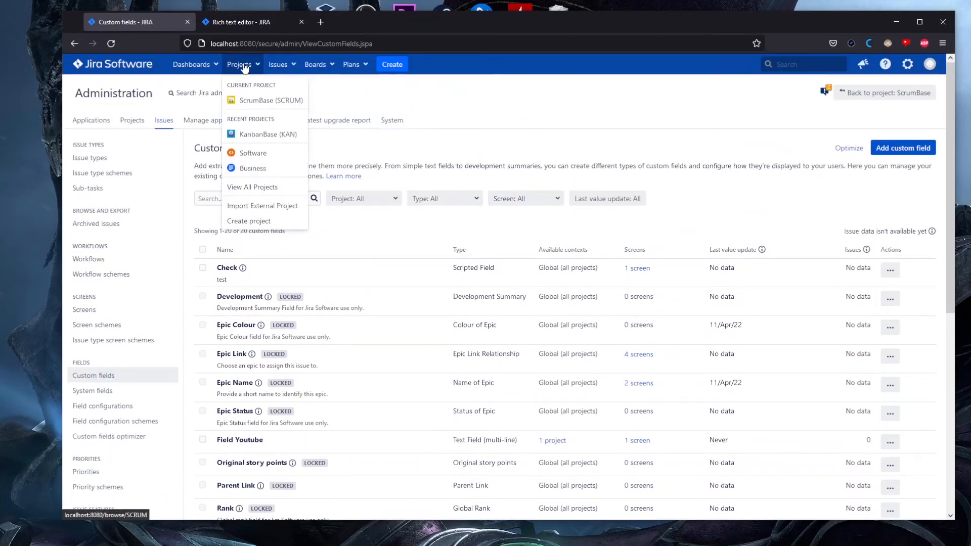
pyautogui.middleClick(258, 97)
pyautogui.click(259, 29)
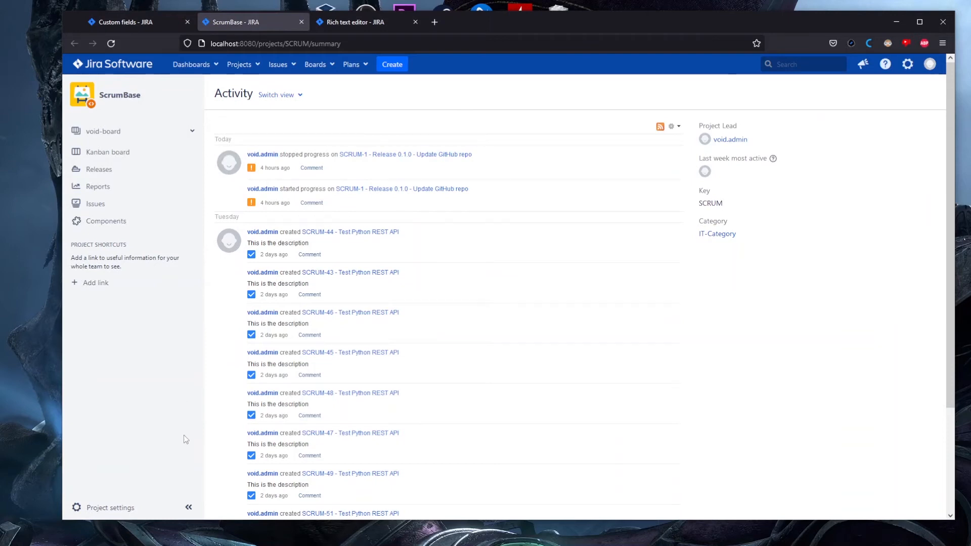
pyautogui.click(109, 508)
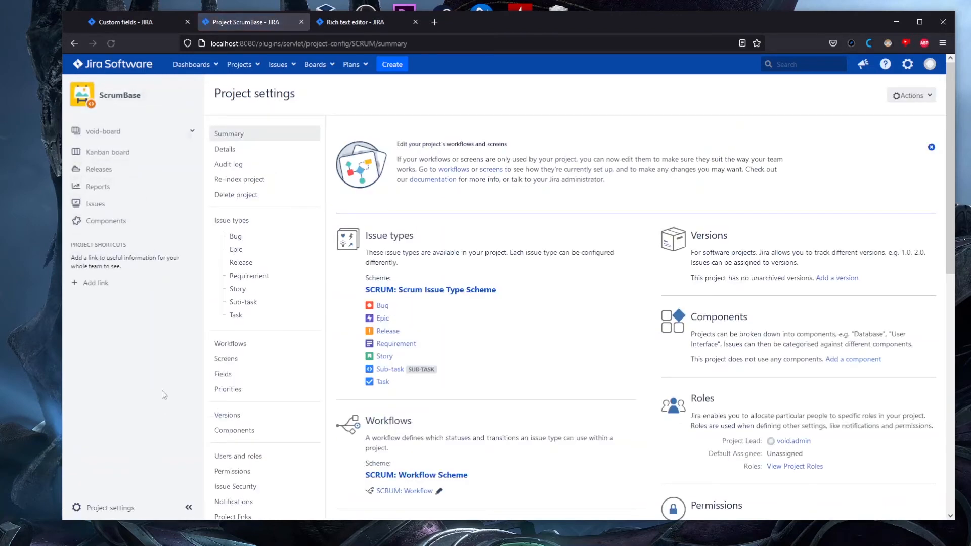
pyautogui.click(237, 377)
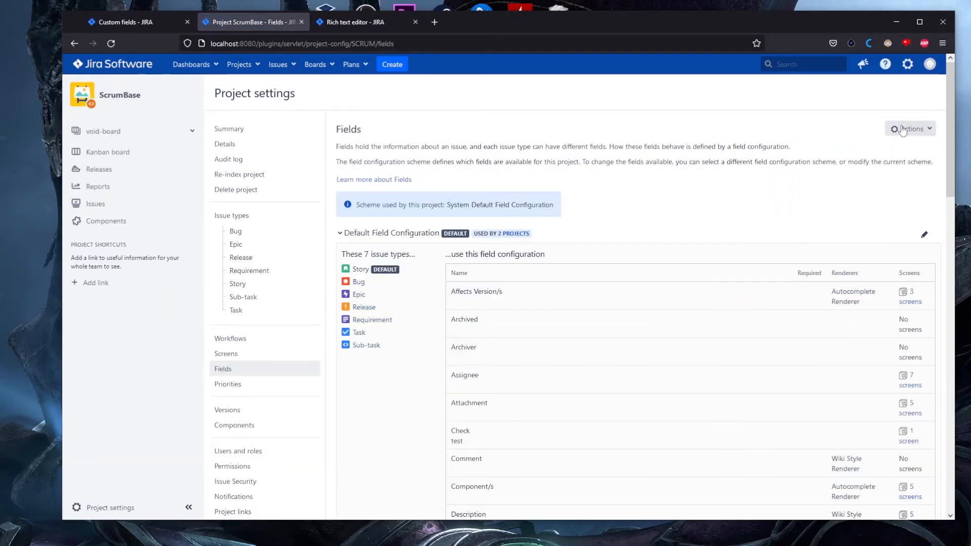
pyautogui.click(915, 130)
pyautogui.click(874, 147)
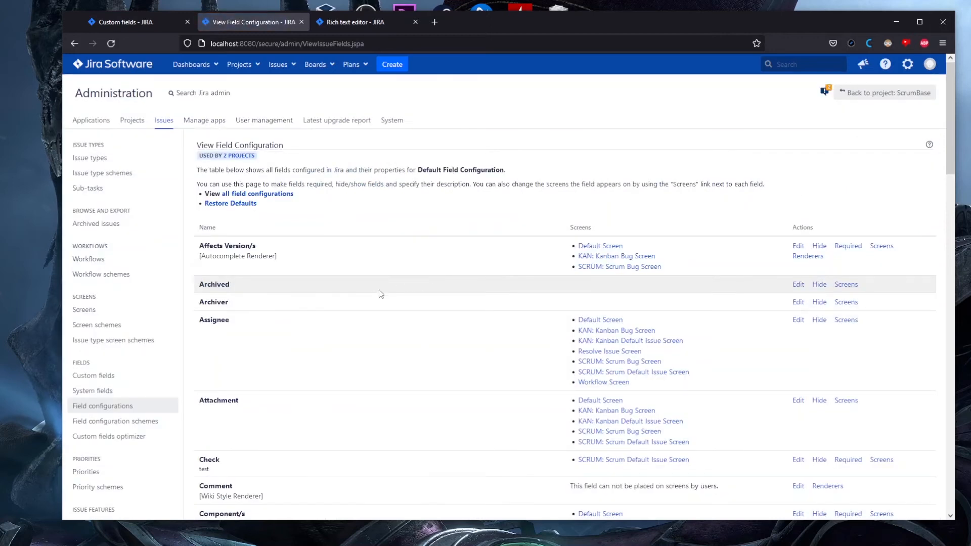
# Change Field Youtube's active renderer to Wiki Style Renderer in the Default Field Configuration and confirm the update.
pyautogui.scroll(-2, 349, 296)
pyautogui.scroll(-4, 299, 283)
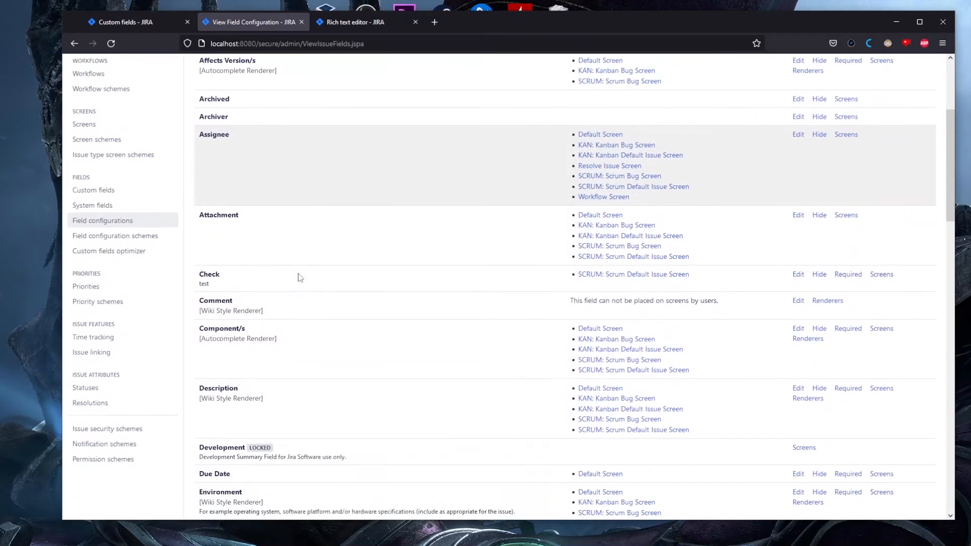
pyautogui.scroll(-1, 296, 291)
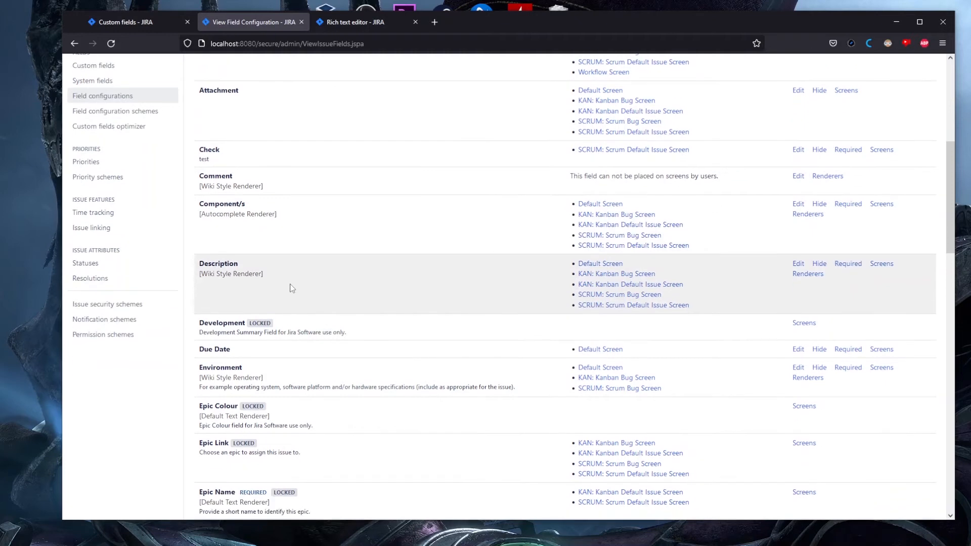
pyautogui.scroll(-5, 275, 289)
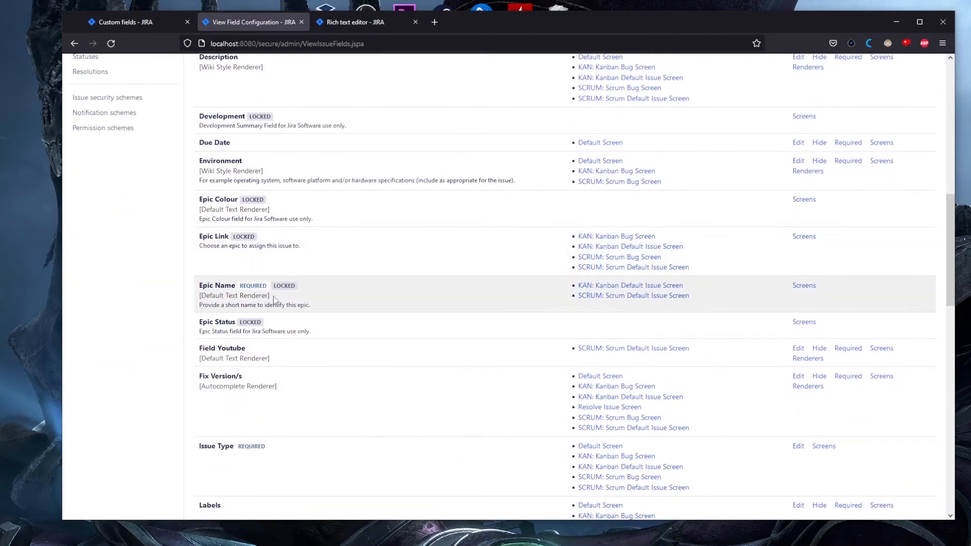
pyautogui.moveTo(246, 298); pyautogui.dragTo(198, 299)
pyautogui.click(259, 297)
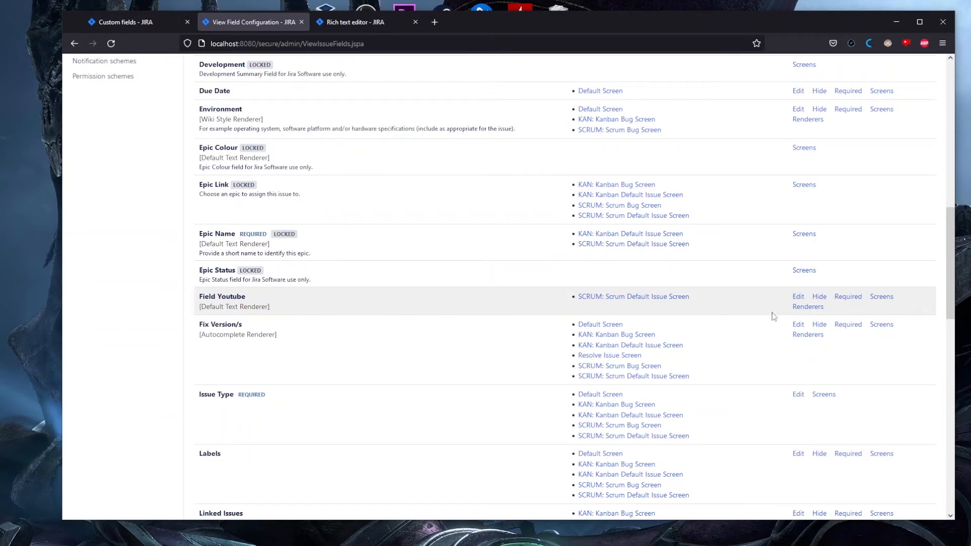
pyautogui.click(807, 310)
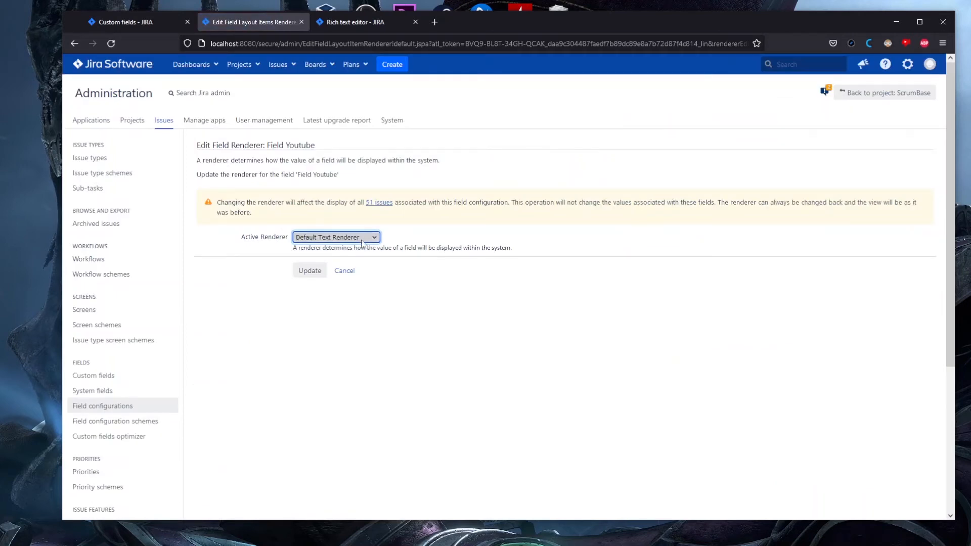
pyautogui.click(334, 237)
pyautogui.click(346, 252)
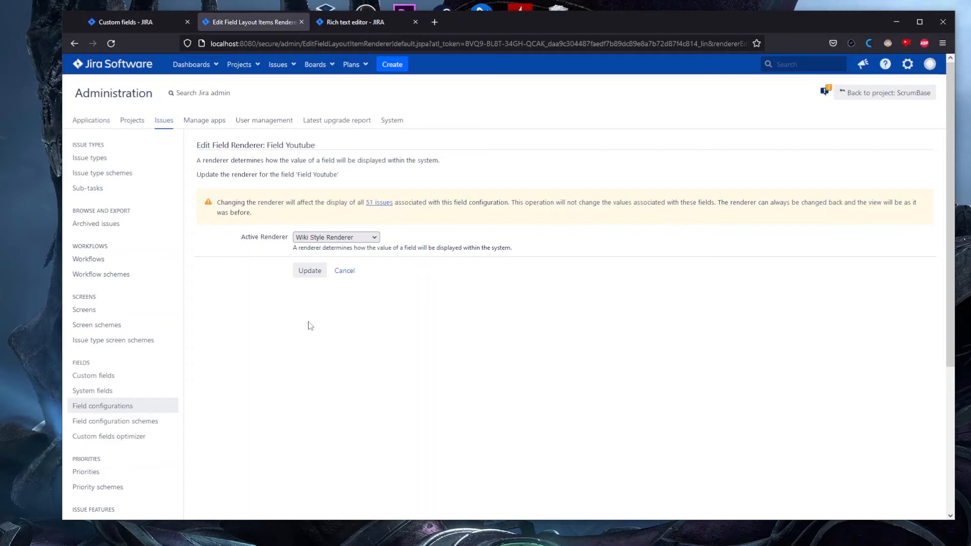
pyautogui.click(308, 272)
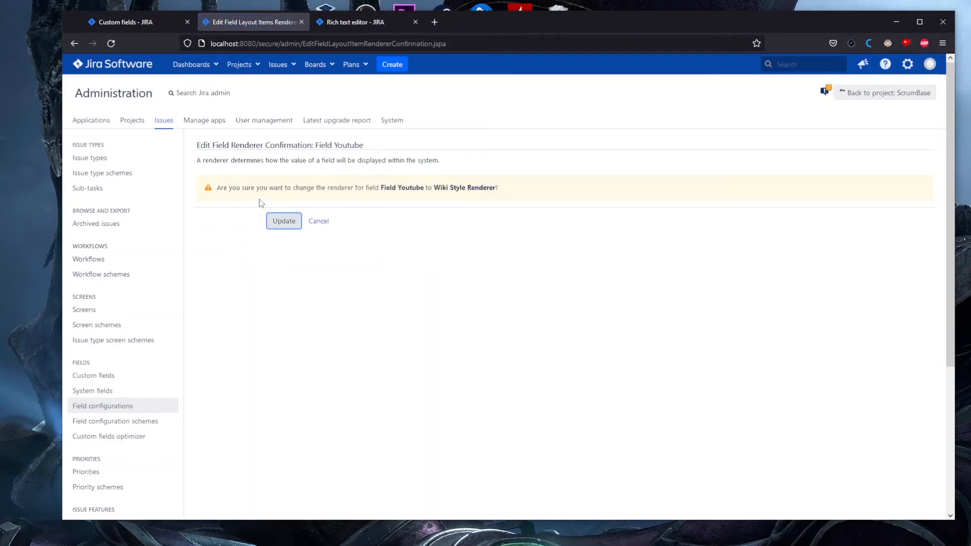
pyautogui.click(281, 225)
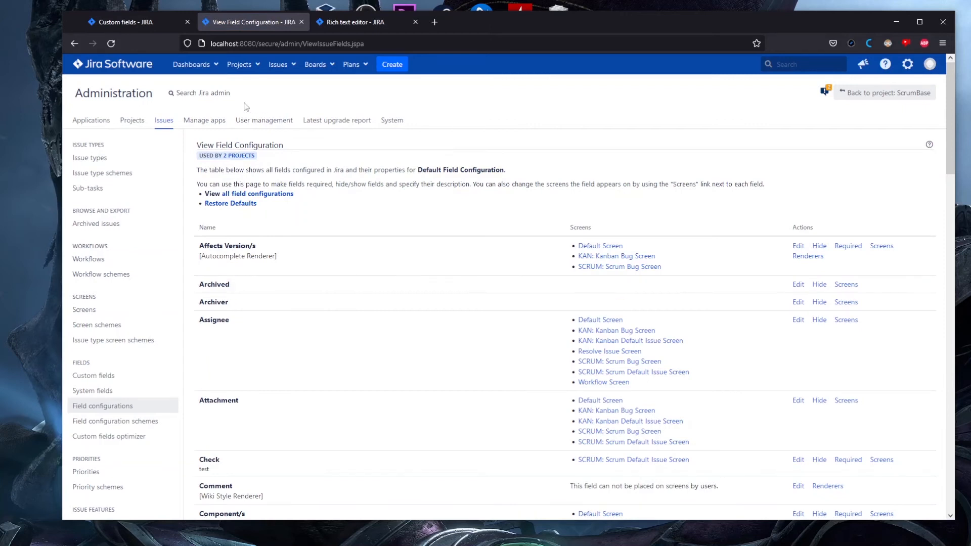
# Open ScrumBase's Create Issue form and check the Field Youtube editor.
pyautogui.click(240, 65)
pyautogui.click(255, 101)
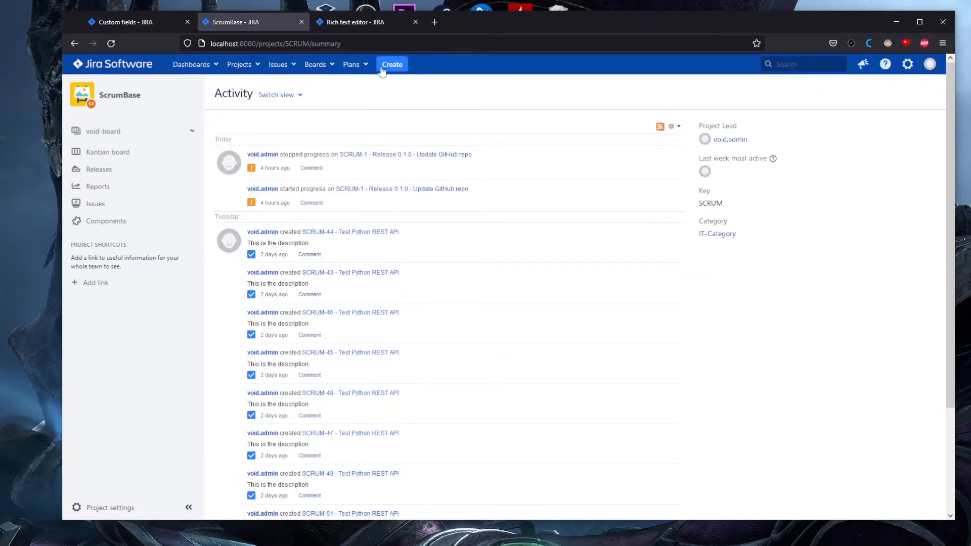
pyautogui.click(392, 64)
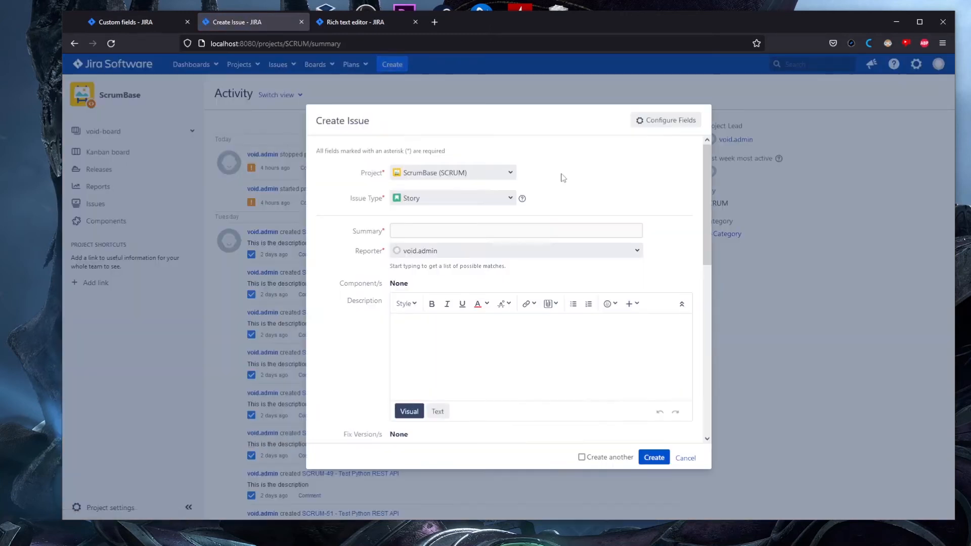
pyautogui.scroll(-10, 362, 252)
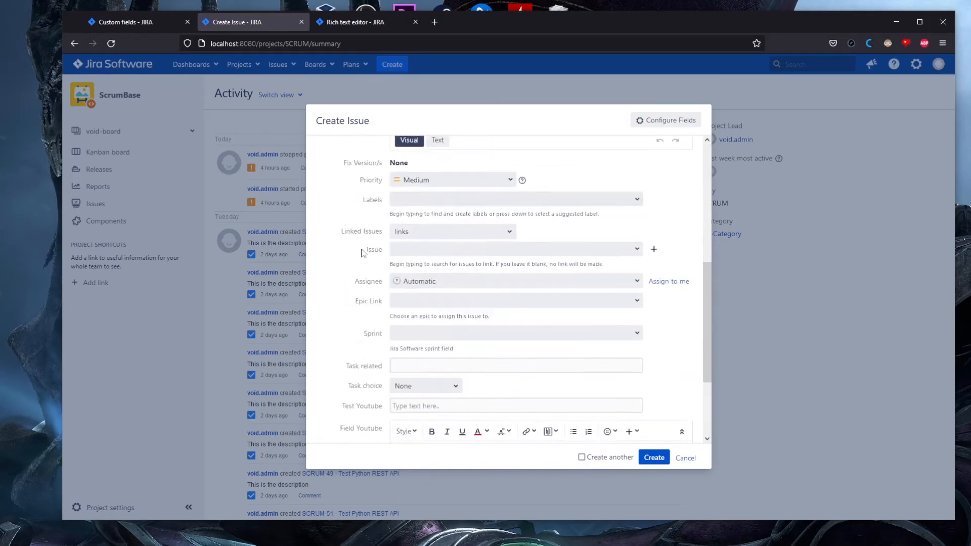
pyautogui.moveTo(341, 314); pyautogui.dragTo(385, 314)
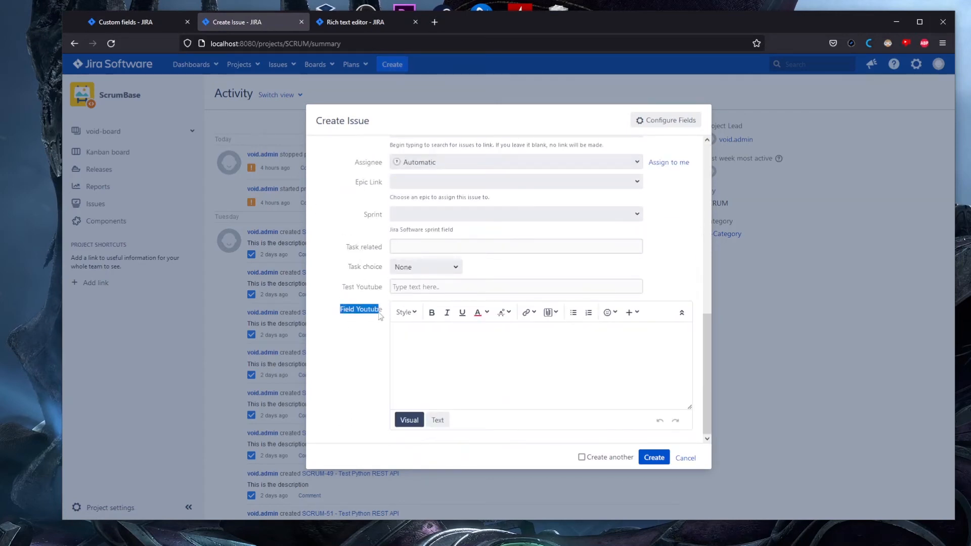
# Review the rest of the Create Issue form and compare it with Field Youtube's rich text editor.
pyautogui.click(371, 336)
pyautogui.scroll(10, 360, 377)
pyautogui.moveTo(349, 305); pyautogui.dragTo(388, 306)
pyautogui.click(369, 339)
pyautogui.scroll(-10, 351, 377)
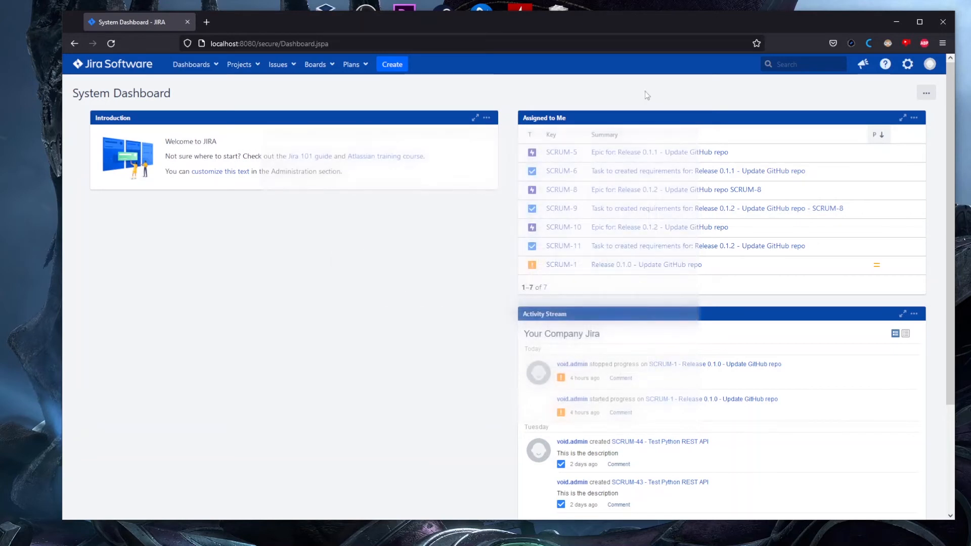
# Find the Custom fields administration page with the quick admin search and open it.
pyautogui.press('g')
pyautogui.press('g')
pyautogui.write('cust')
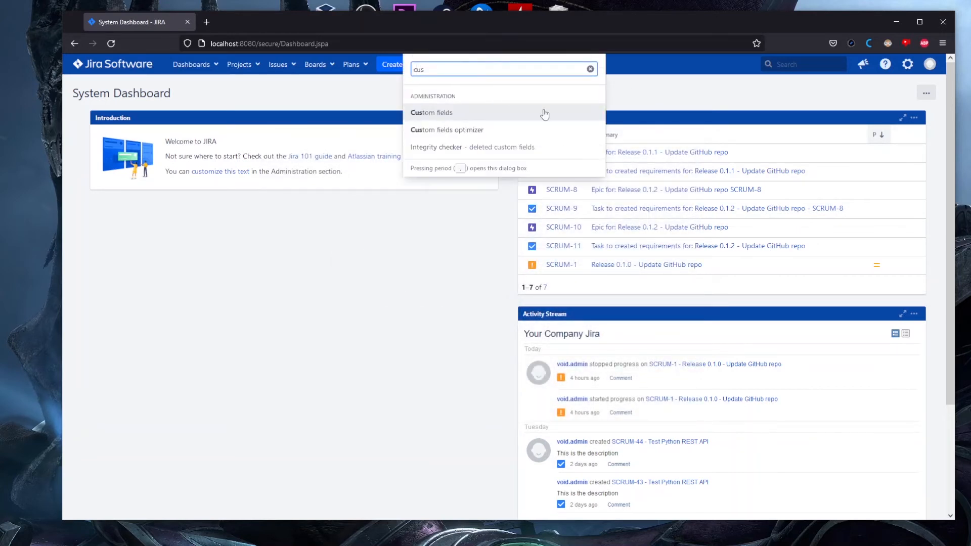
pyautogui.click(451, 112)
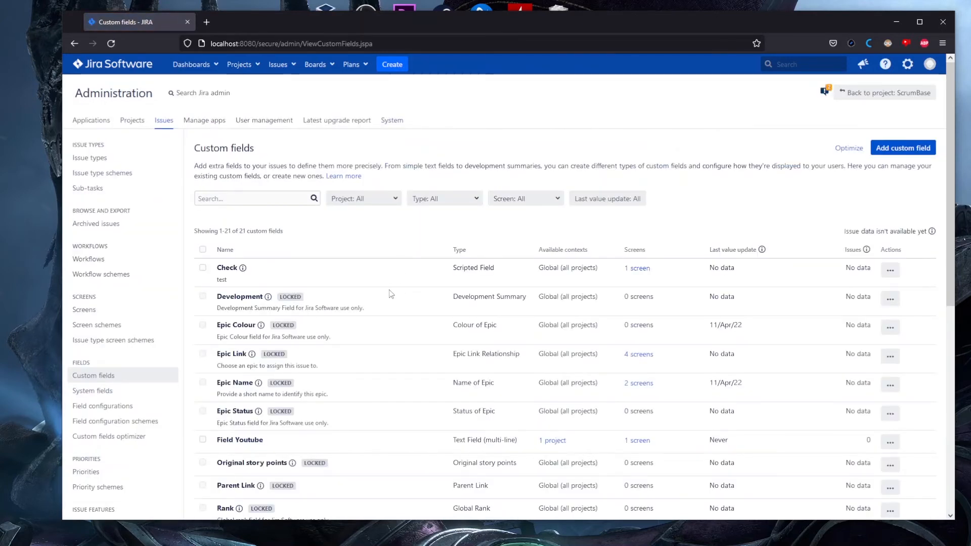
# Examine the User Managers field and its field type near the end of the custom fields list.
pyautogui.scroll(-10, 390, 291)
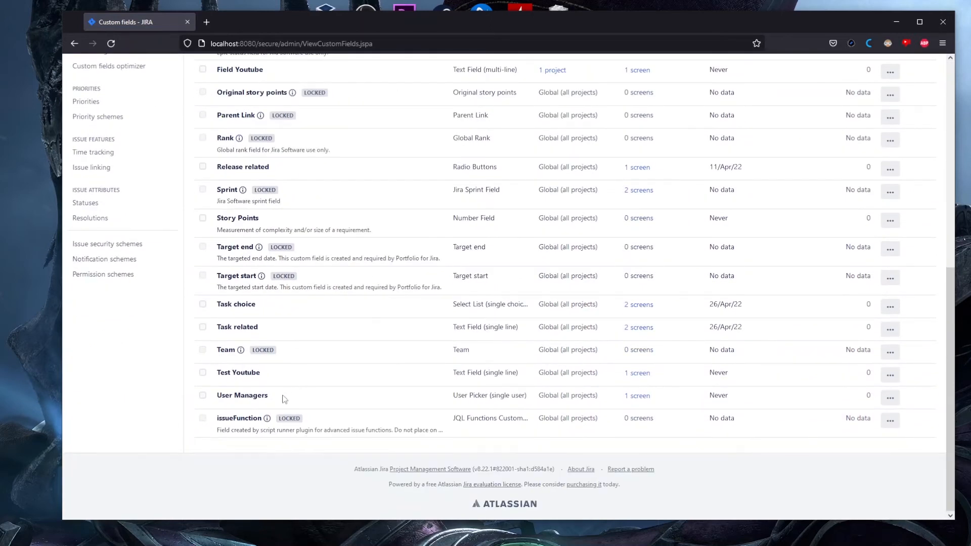
pyautogui.moveTo(277, 397); pyautogui.dragTo(217, 394)
pyautogui.click(294, 401)
pyautogui.moveTo(451, 402); pyautogui.dragTo(531, 401)
pyautogui.click(389, 401)
pyautogui.moveTo(451, 400); pyautogui.dragTo(528, 404)
pyautogui.click(475, 407)
pyautogui.scroll(8, 449, 402)
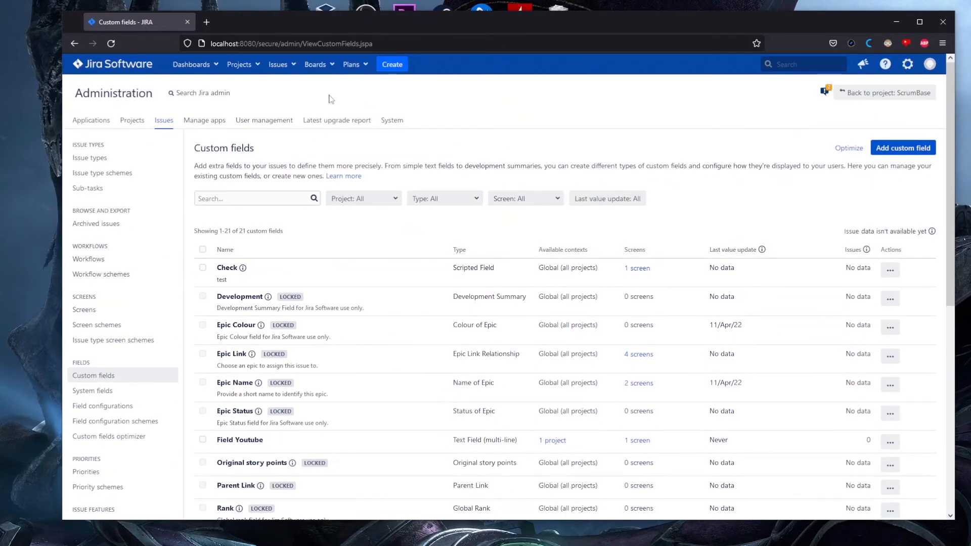
# Open ScrumBase in a new browser tab and check the User Managers field in its Create Issue form.
pyautogui.click(238, 64)
pyautogui.middleClick(271, 100)
pyautogui.click(249, 25)
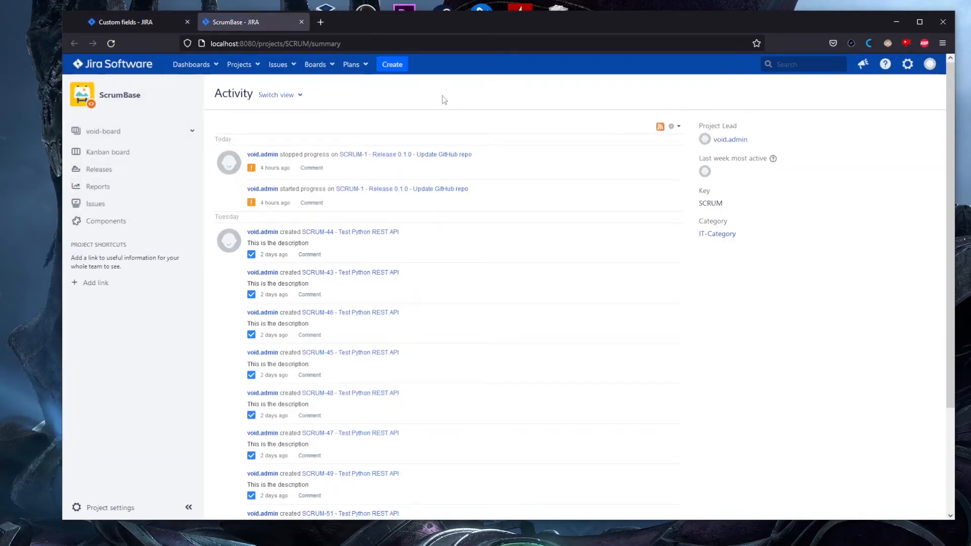
pyautogui.click(392, 64)
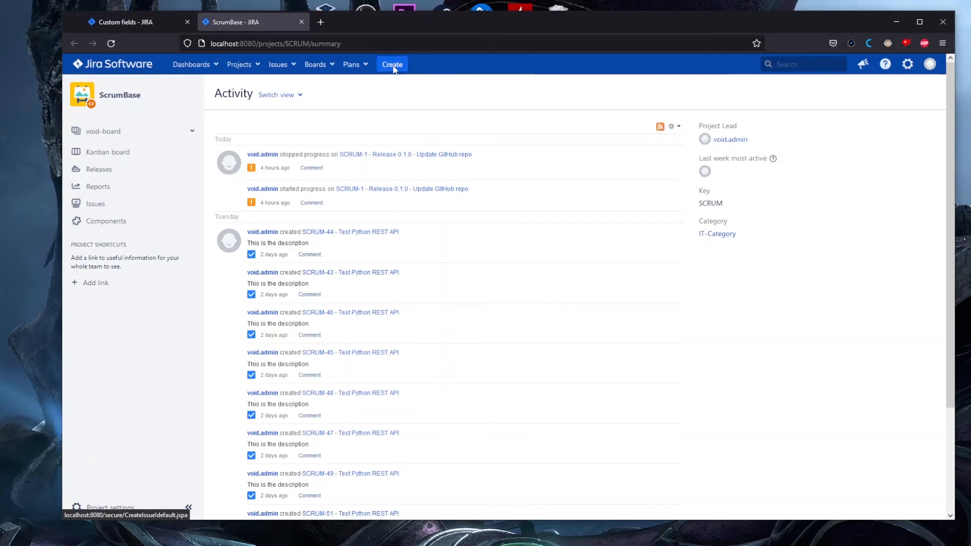
pyautogui.scroll(-8, 463, 288)
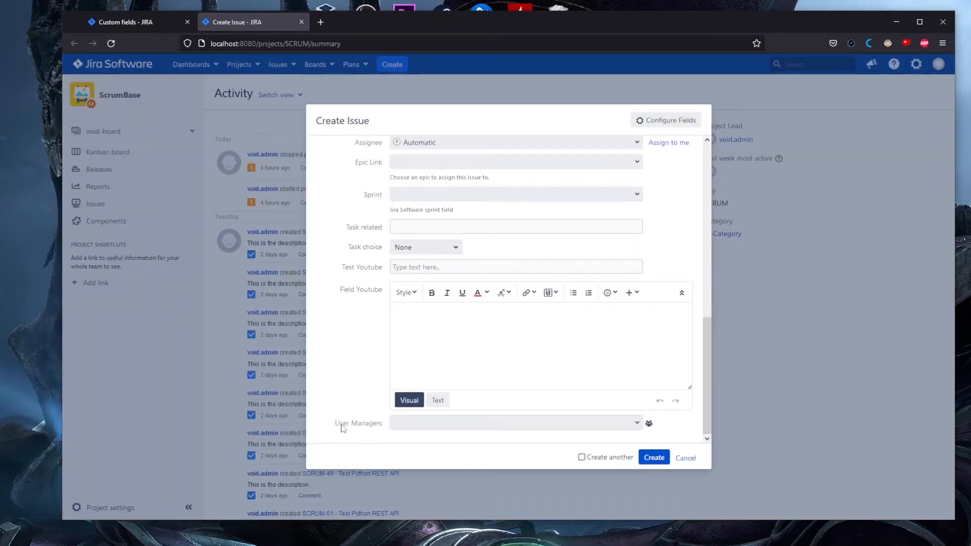
pyautogui.moveTo(336, 425); pyautogui.dragTo(380, 426)
pyautogui.click(383, 436)
# Look through the whole Create Issue form for field descriptions and close it without creating an issue.
pyautogui.scroll(4, 375, 357)
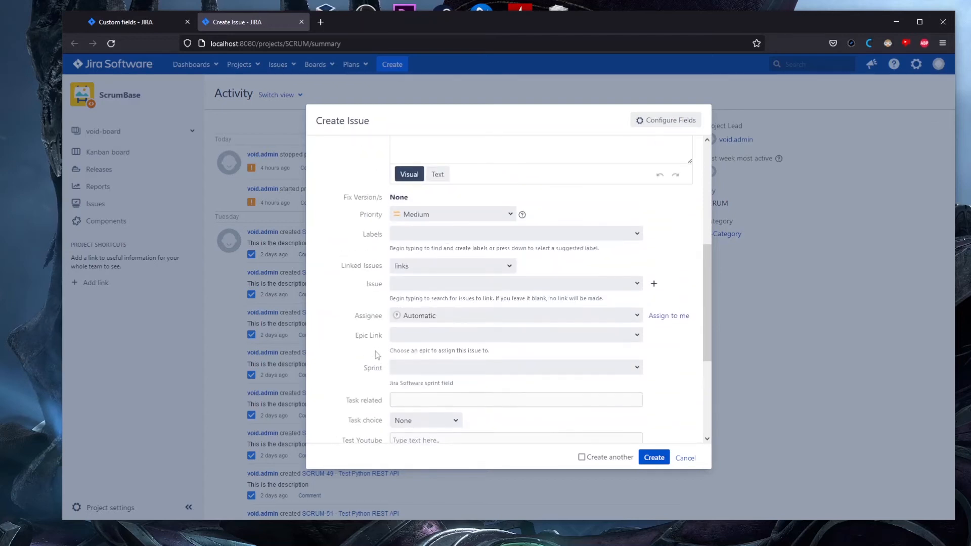
pyautogui.scroll(5, 375, 354)
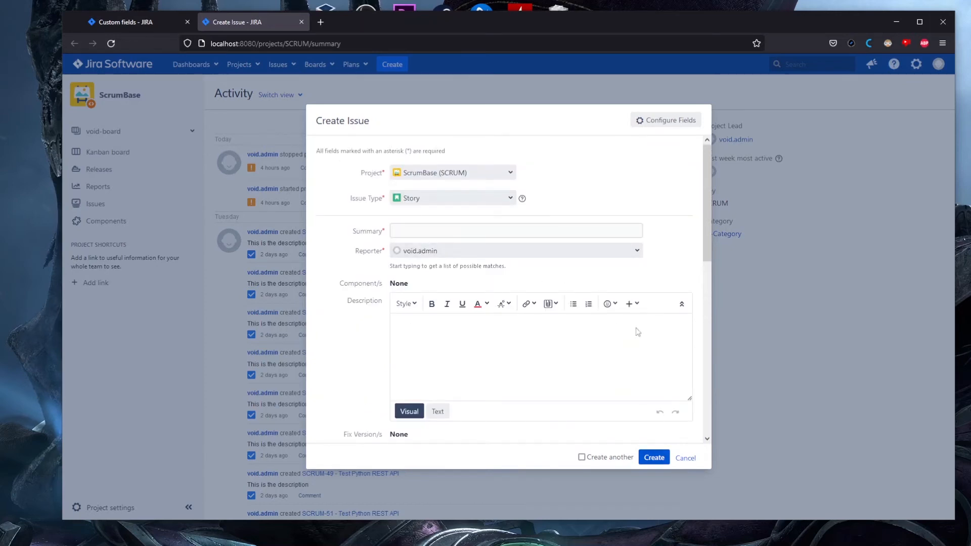
pyautogui.scroll(-1, 362, 262)
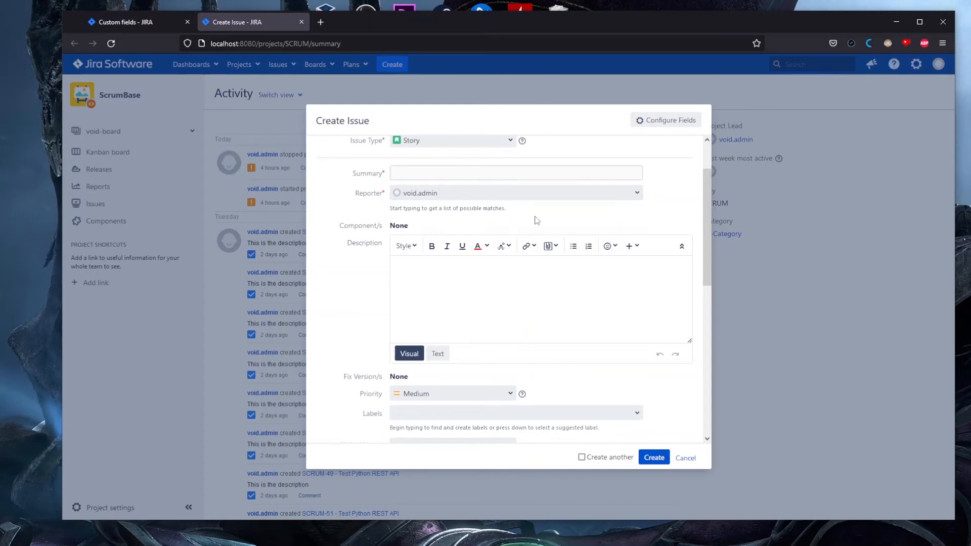
pyautogui.scroll(-6, 362, 303)
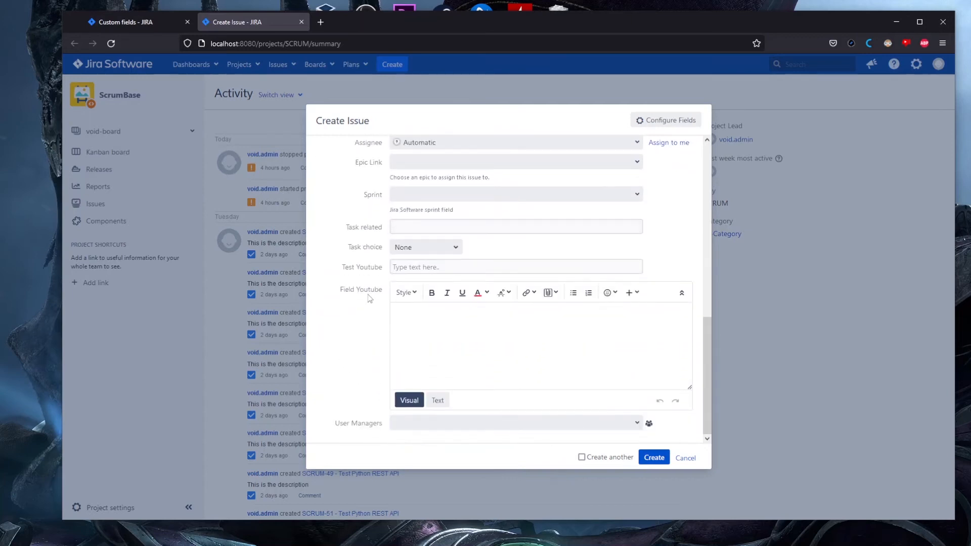
pyautogui.scroll(6, 372, 351)
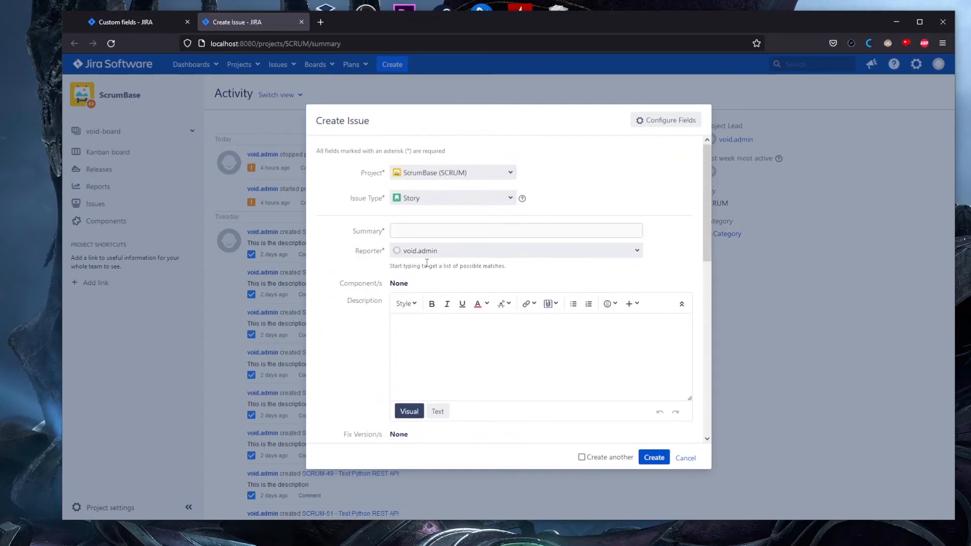
pyautogui.scroll(-6, 367, 356)
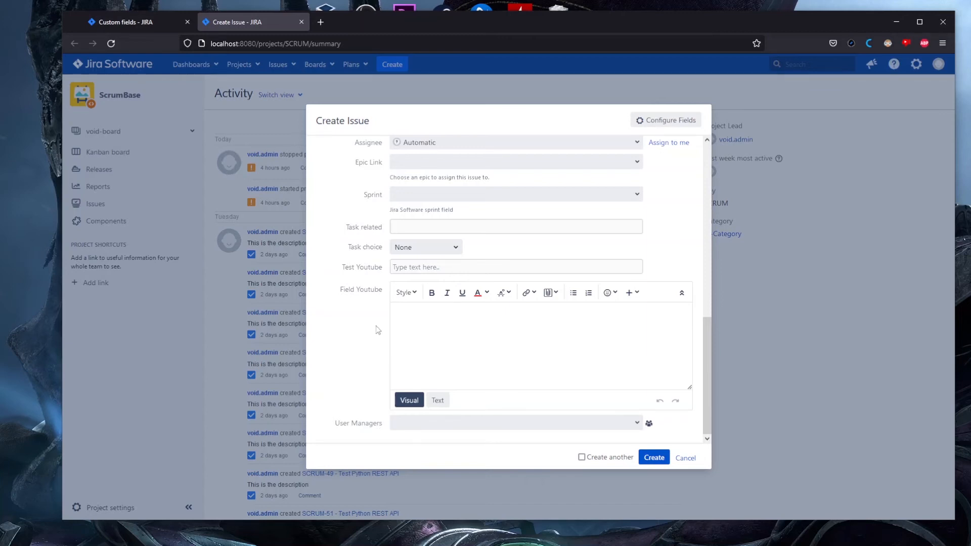
pyautogui.click(685, 458)
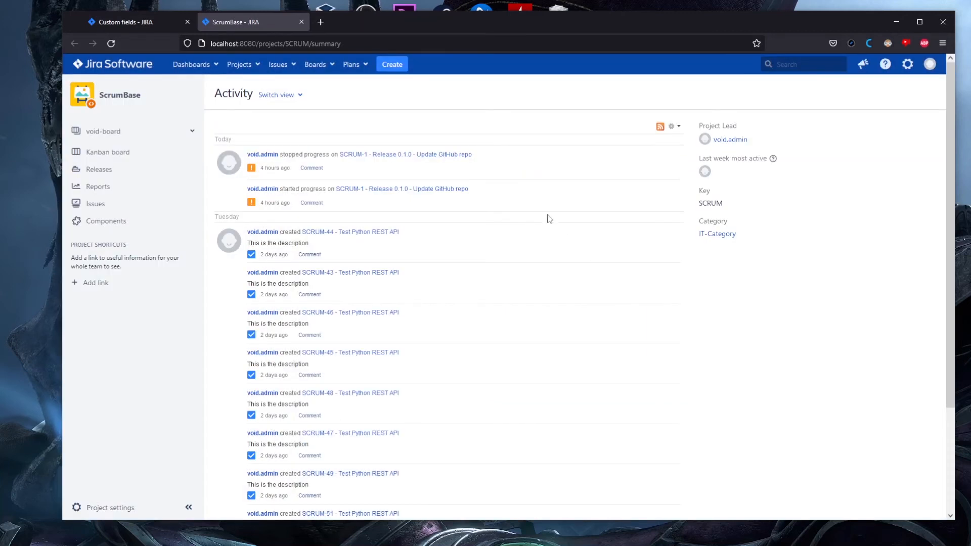
# Check the sharing filters and dashboards option in Jira's general system configuration in a separate tab, and close that tab.
pyautogui.click(173, 20)
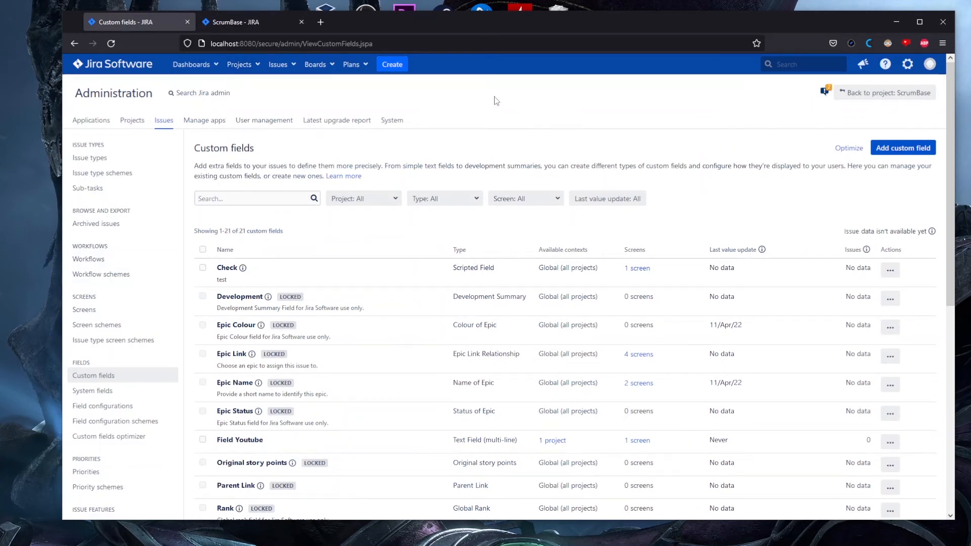
pyautogui.middleClick(397, 124)
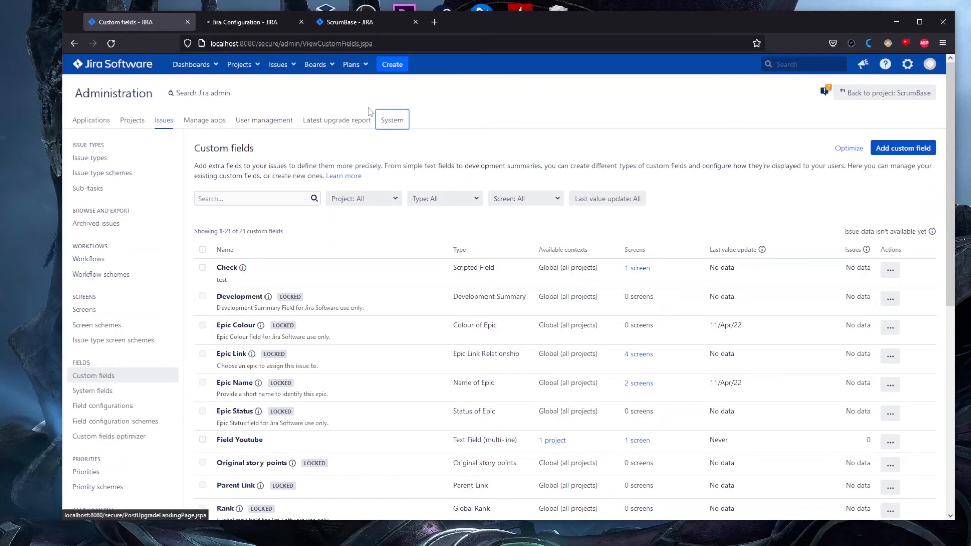
pyautogui.click(254, 24)
pyautogui.scroll(-15, 419, 291)
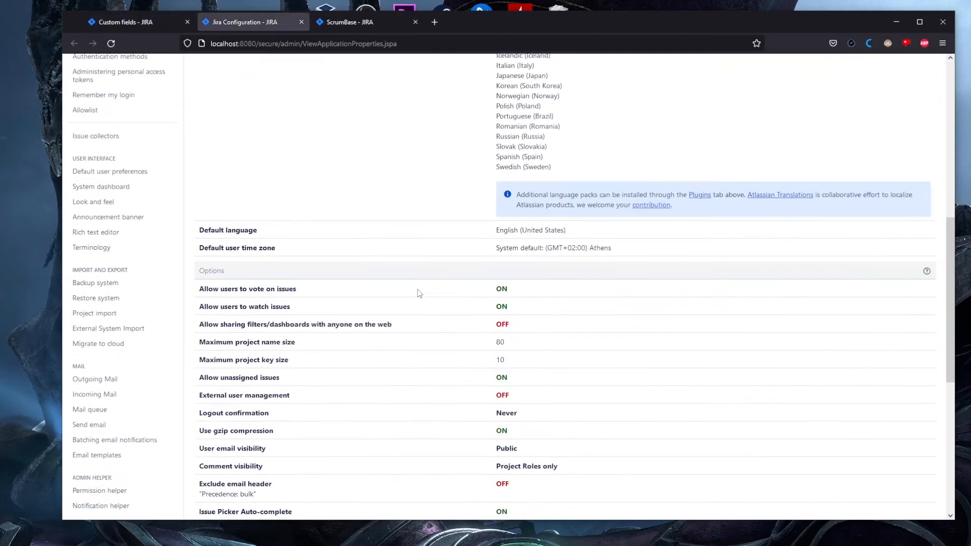
pyautogui.moveTo(197, 330); pyautogui.dragTo(388, 330)
pyautogui.click(399, 331)
pyautogui.scroll(15, 372, 288)
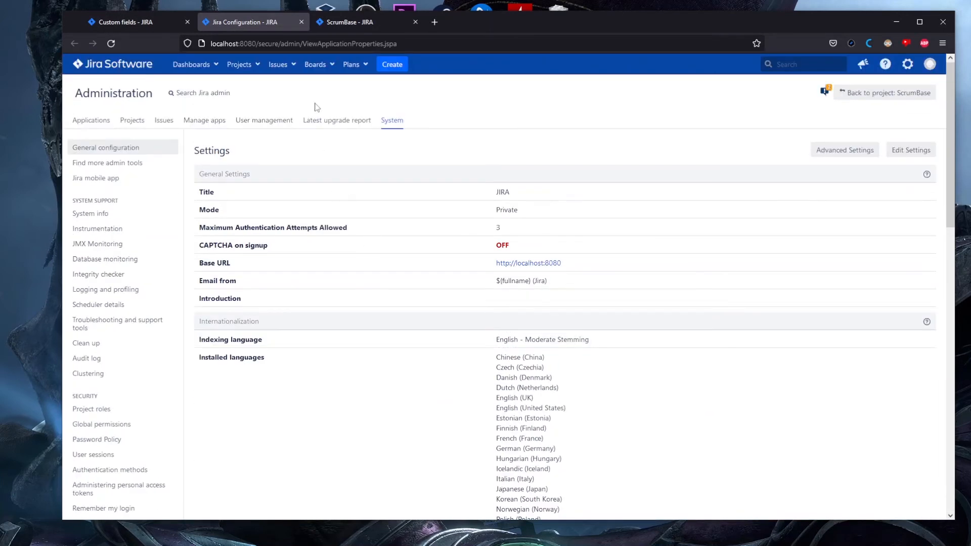
pyautogui.middleClick(254, 21)
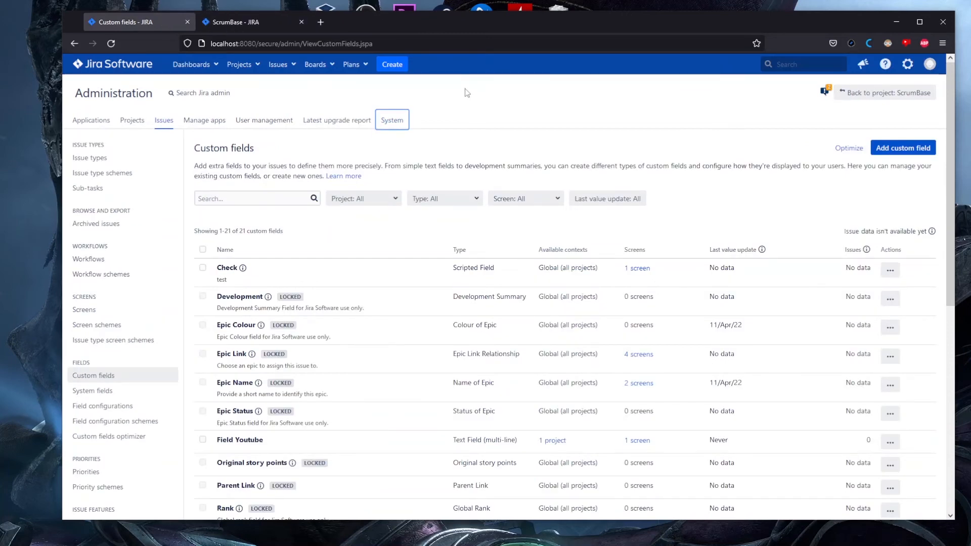
# Locate the User Managers entry in the custom fields list again.
pyautogui.scroll(-8, 382, 390)
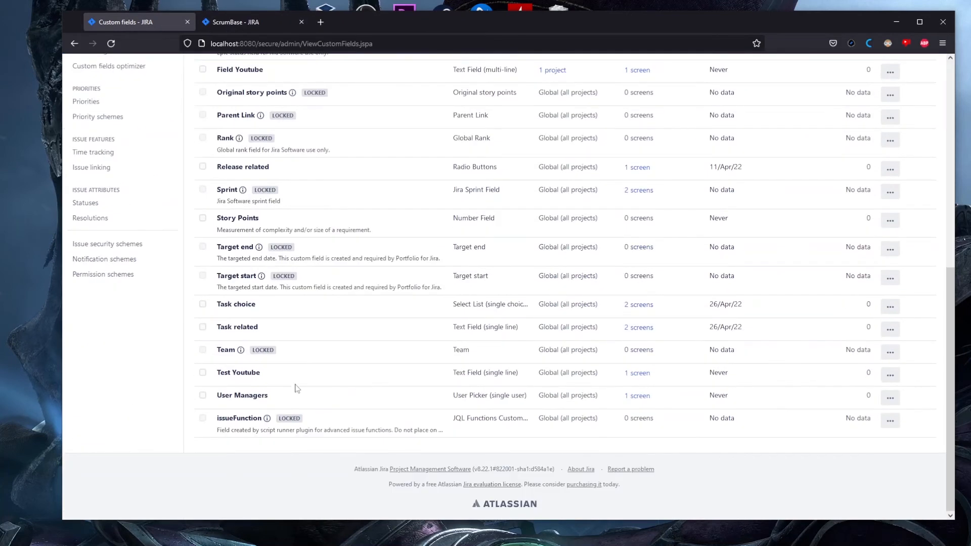
pyautogui.moveTo(267, 395); pyautogui.dragTo(220, 396)
pyautogui.click(315, 409)
pyautogui.scroll(8, 417, 404)
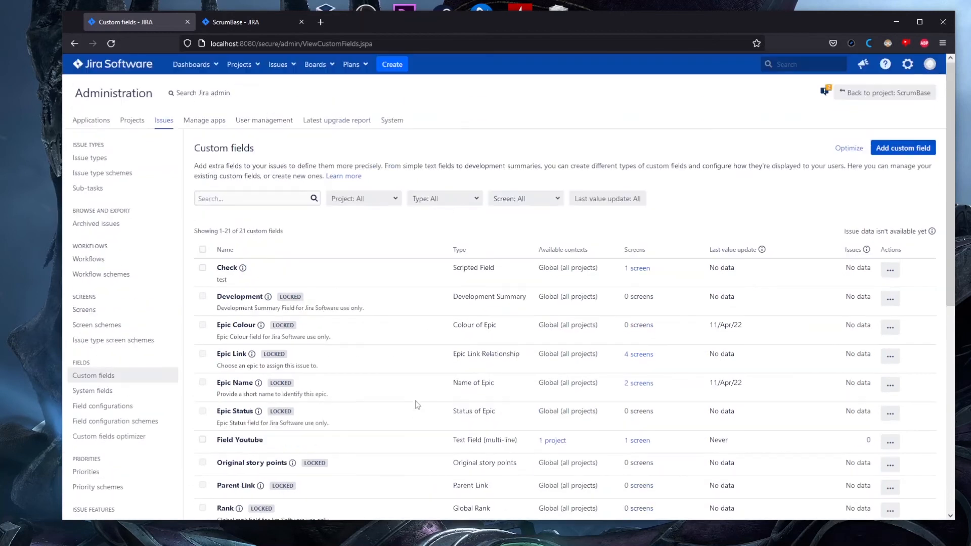
# Go from ScrumBase's project field settings to editing the Default Field Configuration and locate the User Managers field.
pyautogui.click(249, 19)
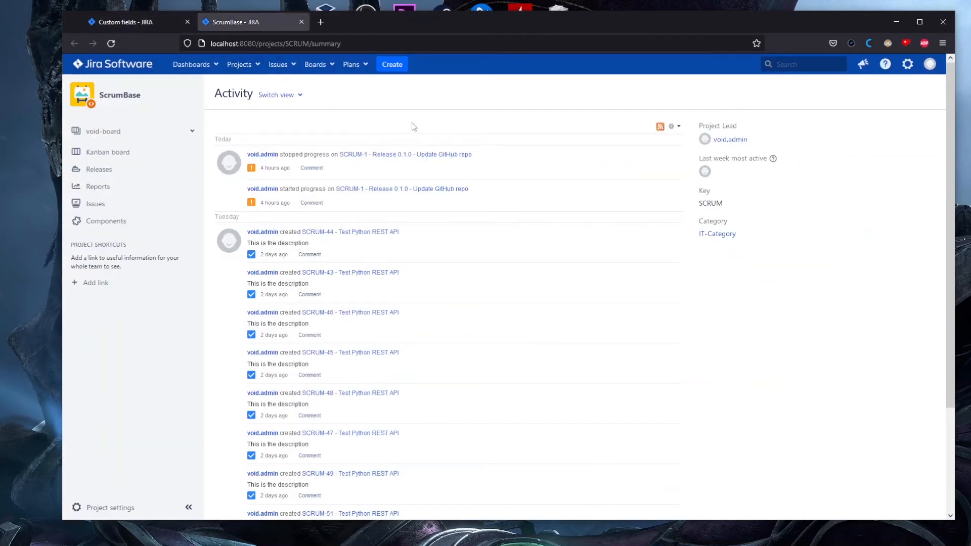
pyautogui.click(116, 508)
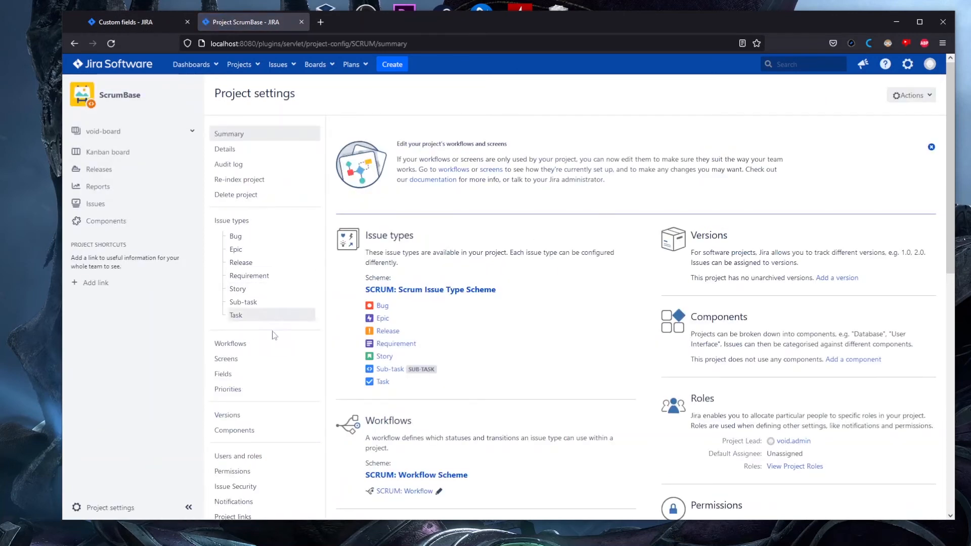
pyautogui.click(236, 373)
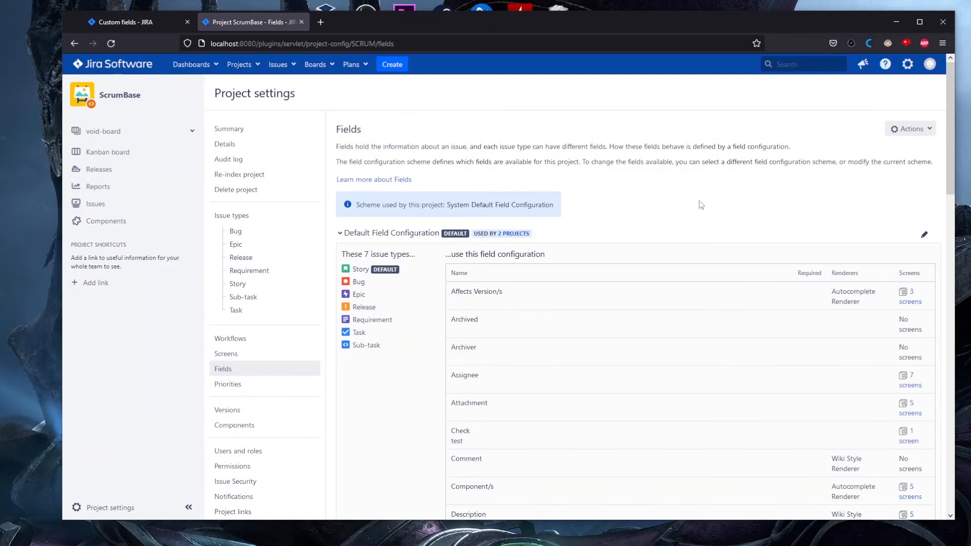
pyautogui.click(904, 130)
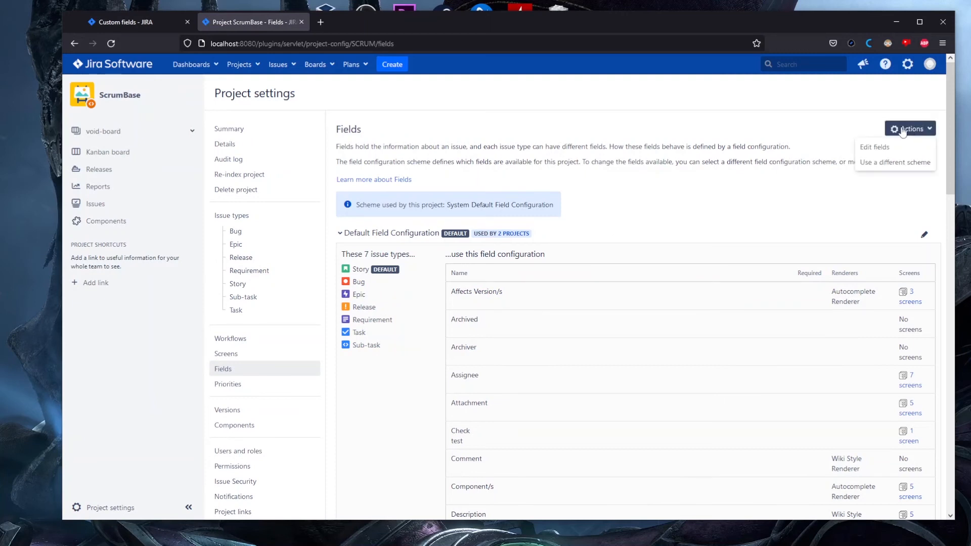
pyautogui.click(874, 147)
pyautogui.scroll(-6, 339, 302)
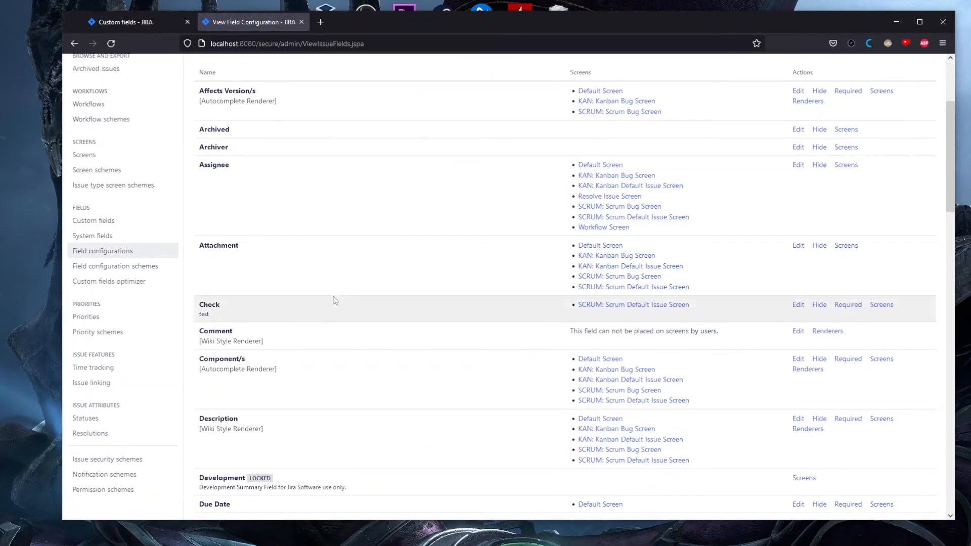
pyautogui.scroll(-15, 306, 296)
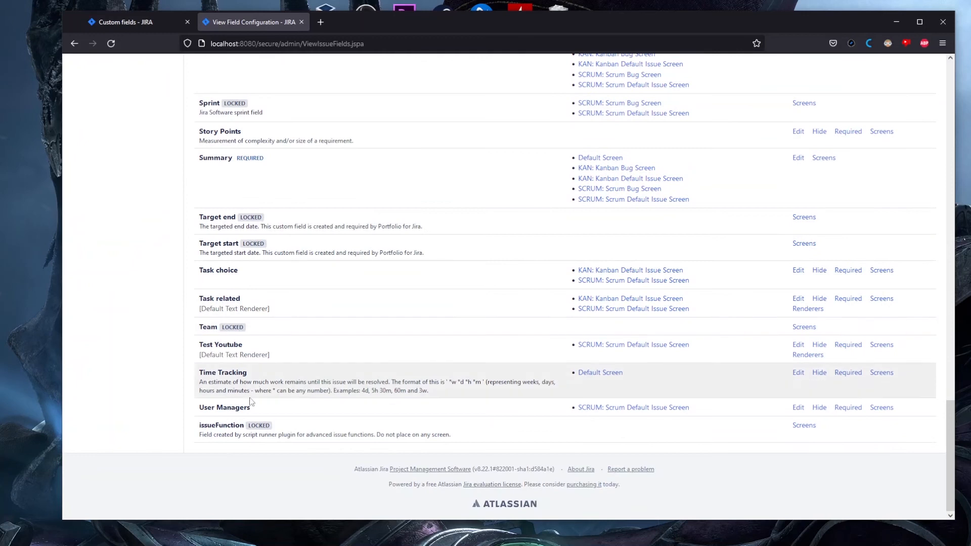
pyautogui.moveTo(252, 410); pyautogui.dragTo(199, 408)
pyautogui.click(276, 410)
# Set User Managers' description to a <details> block with summary "Click to expand" and paragraph "This is where you can add the large description text.".
pyautogui.click(797, 407)
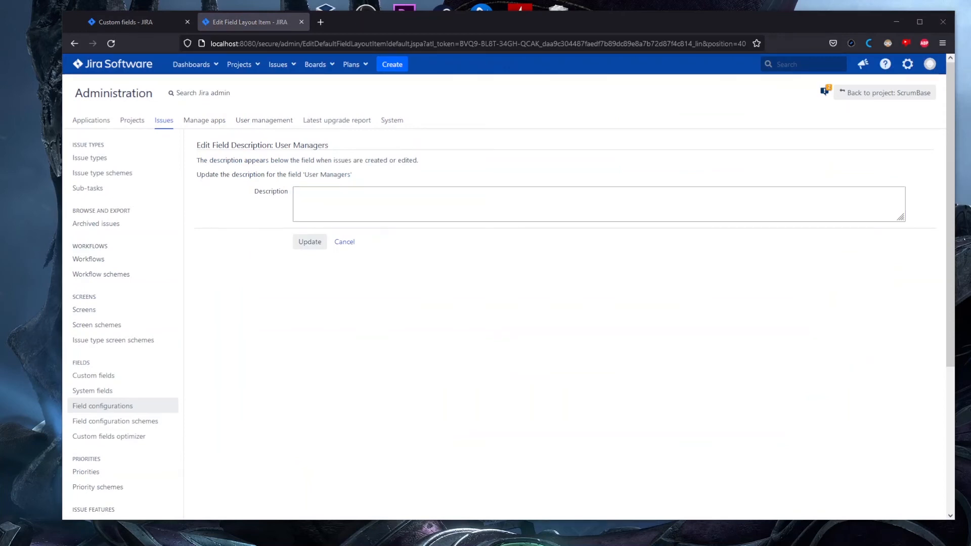
pyautogui.click(416, 192)
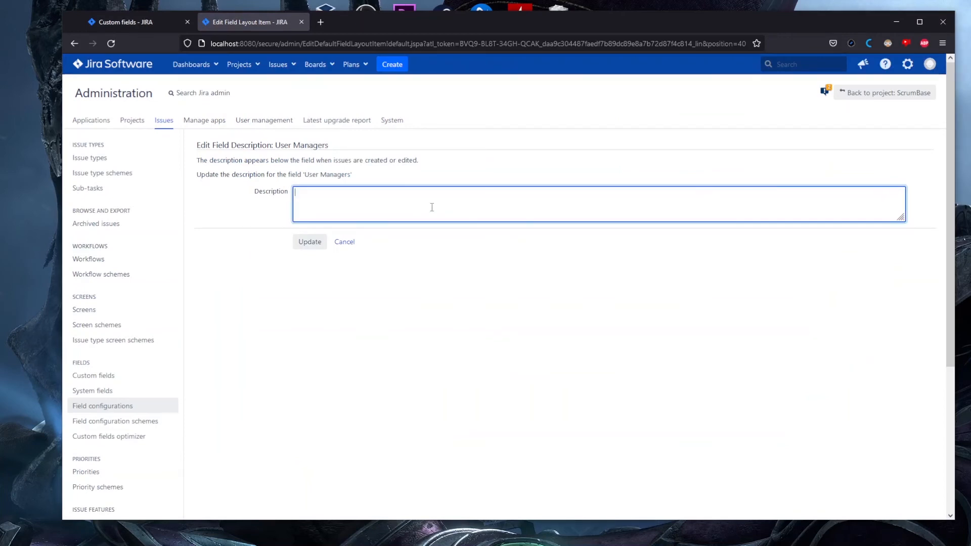
pyautogui.write('<details> \t\t<summary>Click to expand</summary> \t\t<p>This is where you can add the large description text.</p> \t</details>')
pyautogui.click(353, 201)
pyautogui.press('BackSpace')
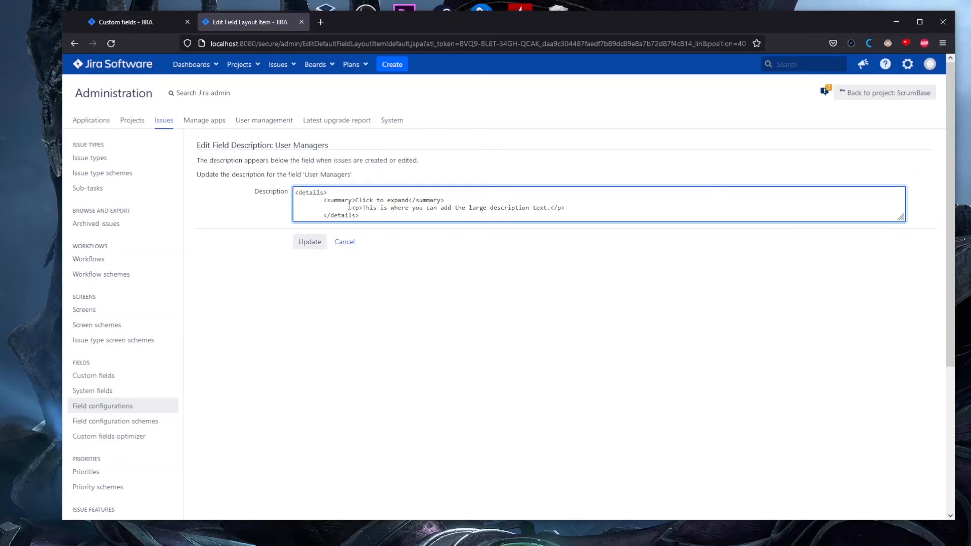
pyautogui.click(352, 208)
pyautogui.press('BackSpace')
pyautogui.click(324, 216)
pyautogui.press('BackSpace')
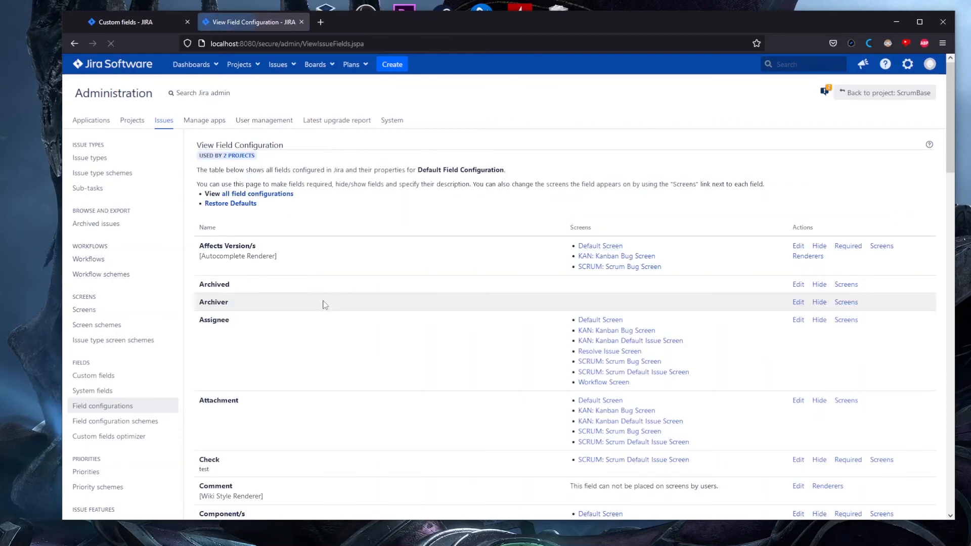
# Open ScrumBase in another browser tab and bring up its Create Issue form.
pyautogui.click(246, 68)
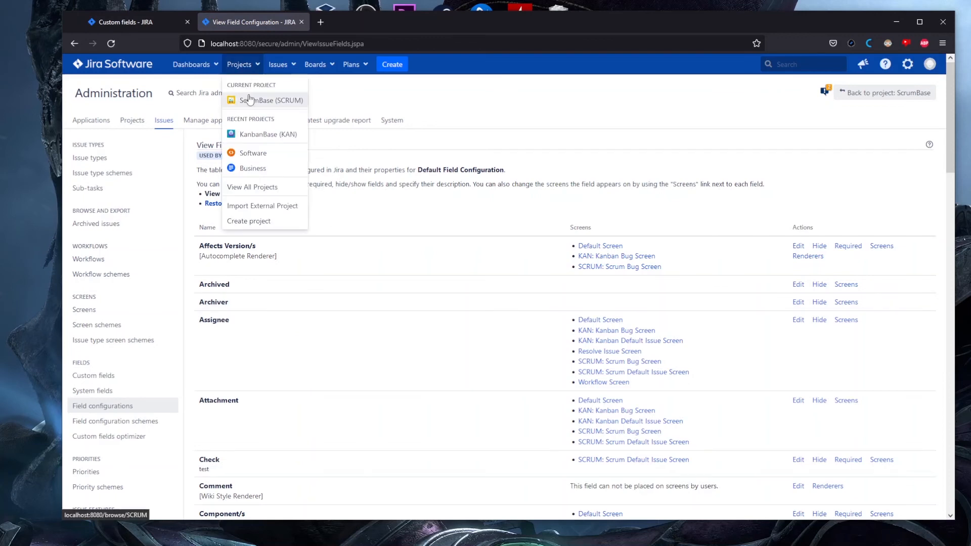
pyautogui.middleClick(249, 101)
pyautogui.click(354, 23)
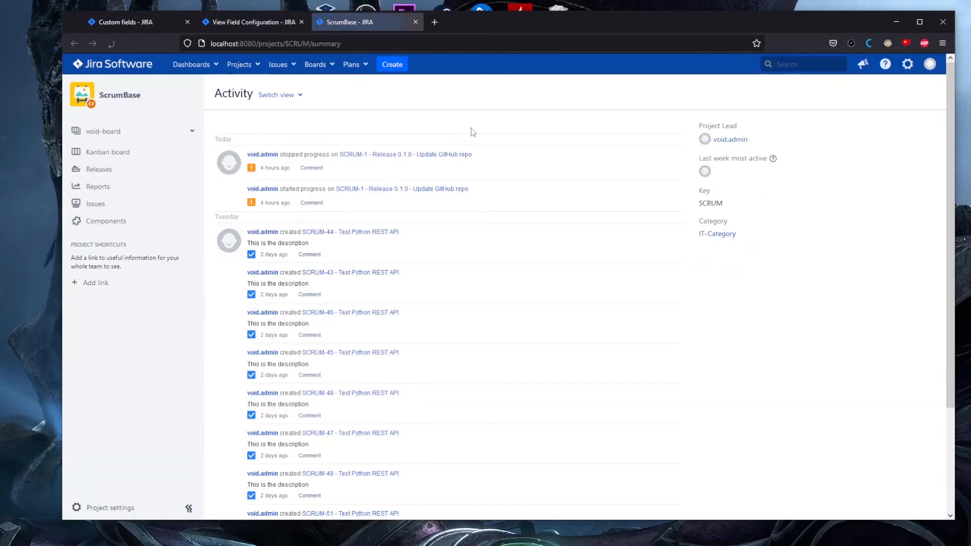
pyautogui.click(399, 67)
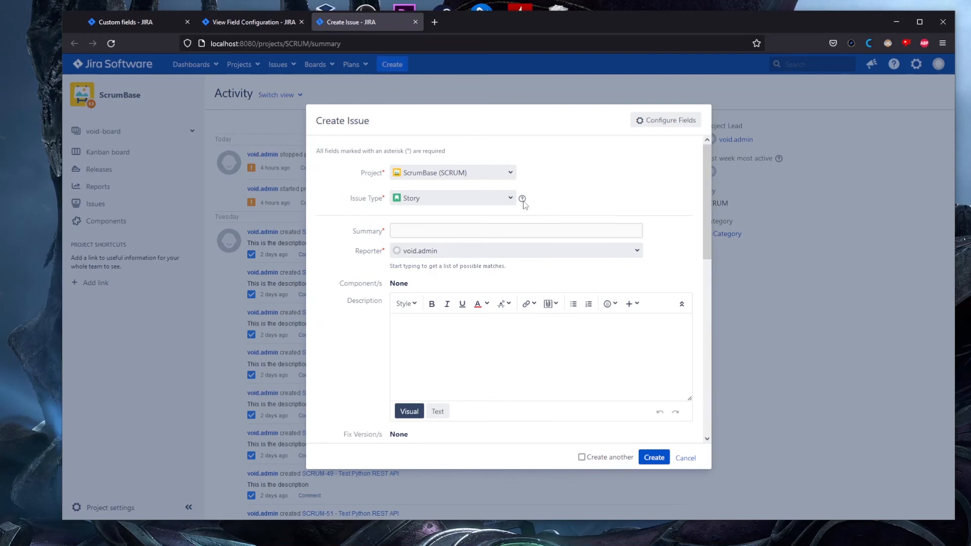
# Examine the collapsed "Click to expand" description under the User Managers field in the Create Issue form.
pyautogui.scroll(-5, 362, 259)
pyautogui.scroll(-3, 361, 259)
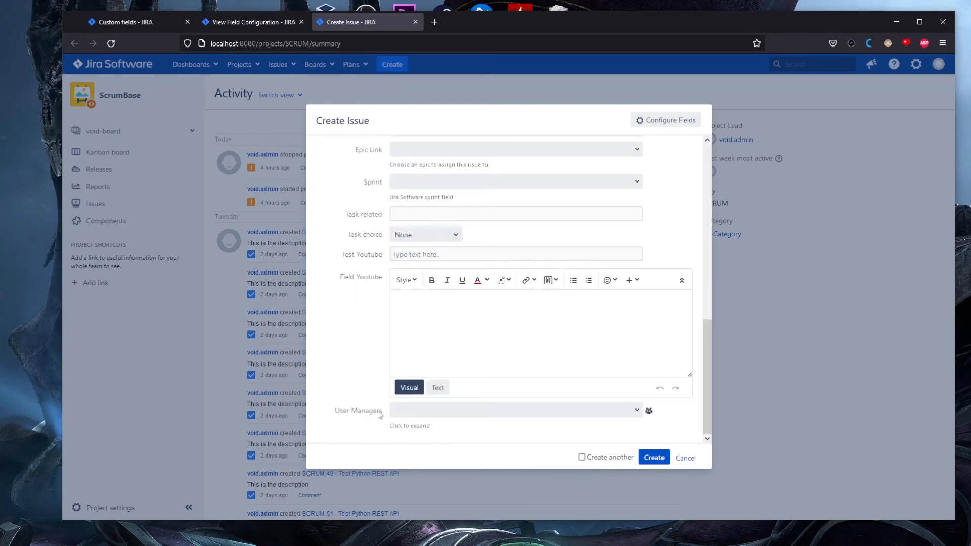
pyautogui.moveTo(390, 427); pyautogui.dragTo(444, 427)
pyautogui.click(445, 428)
# Reopen User Managers' description in the field configuration and review its summary and paragraph text.
pyautogui.click(256, 21)
pyautogui.scroll(-10, 397, 370)
pyautogui.scroll(-10, 385, 365)
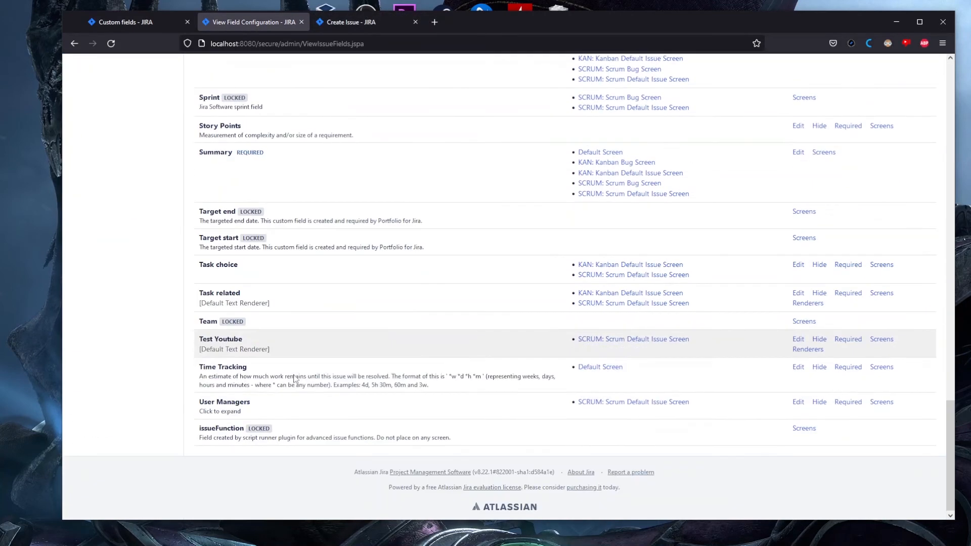
pyautogui.click(799, 400)
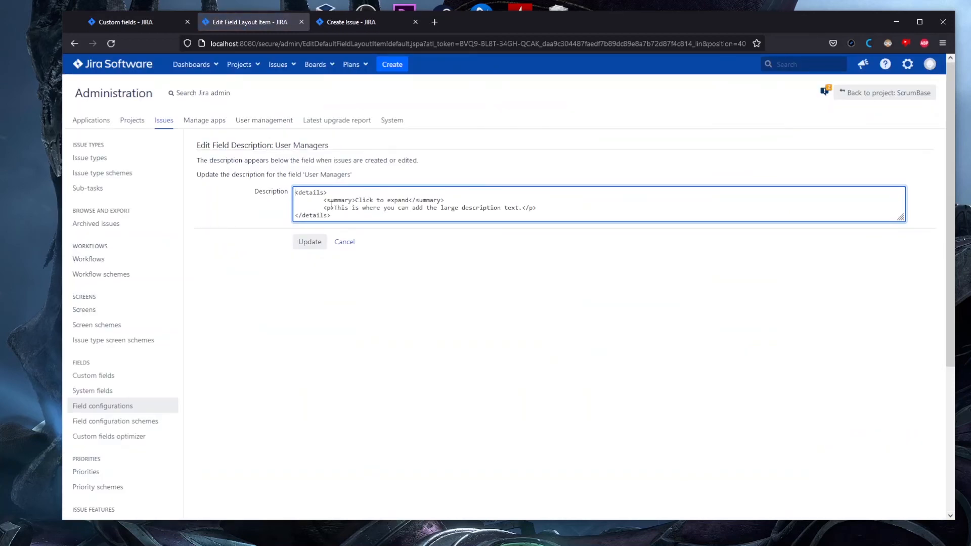
pyautogui.moveTo(355, 200); pyautogui.dragTo(407, 197)
pyautogui.moveTo(335, 208); pyautogui.dragTo(519, 209)
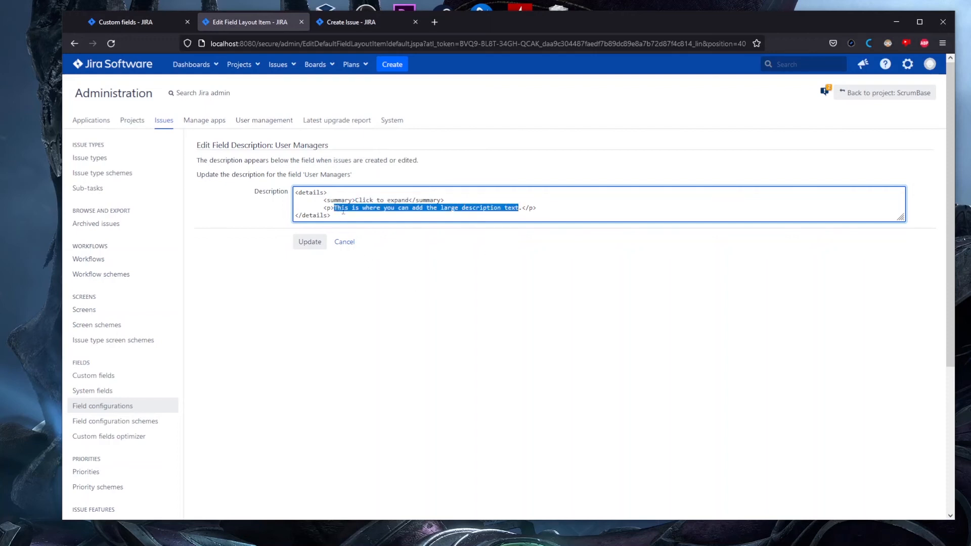
pyautogui.click(348, 324)
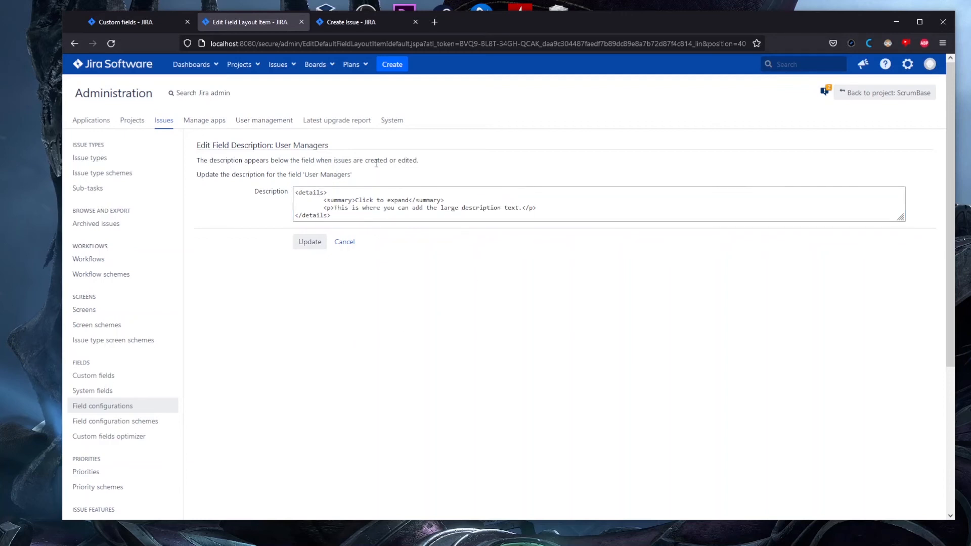
# Return to the Create Issue form, expand User Managers' description and examine the text under it.
pyautogui.click(357, 22)
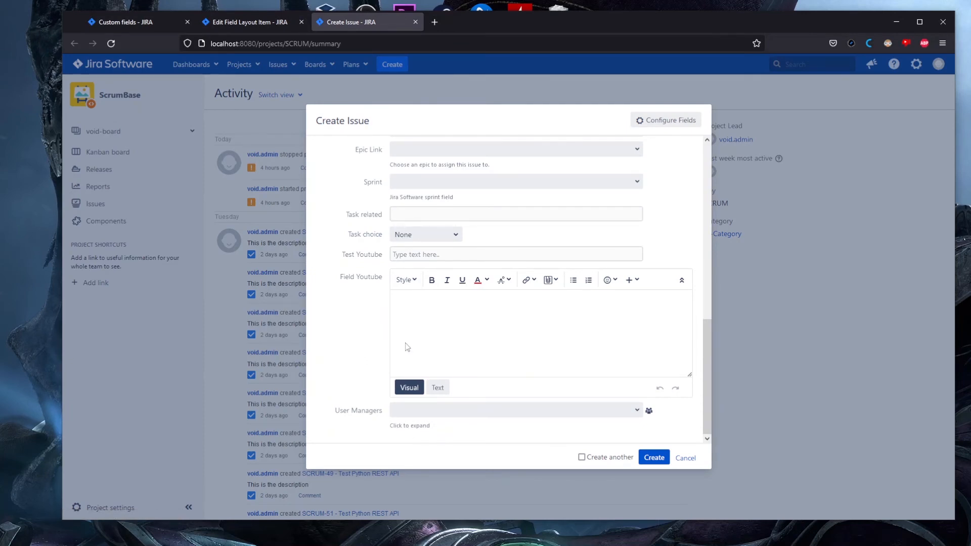
pyautogui.scroll(8, 407, 346)
pyautogui.scroll(-5, 369, 311)
pyautogui.scroll(-3, 369, 310)
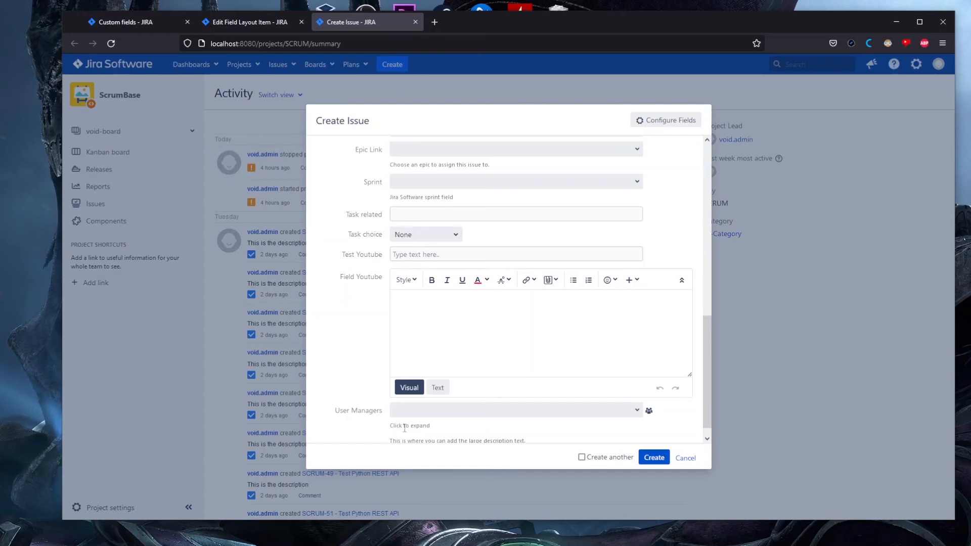
pyautogui.scroll(-1, 369, 353)
pyautogui.moveTo(389, 425); pyautogui.dragTo(524, 426)
pyautogui.click(525, 426)
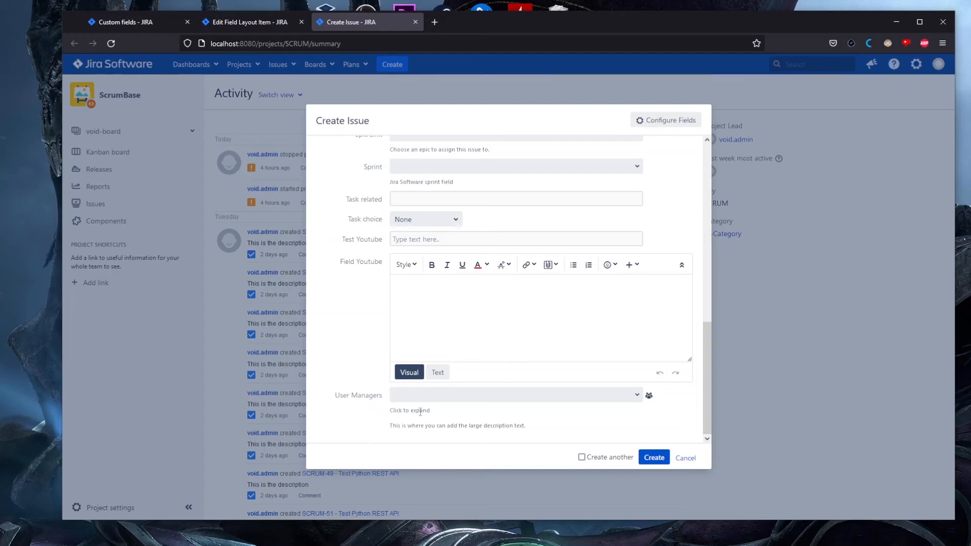
pyautogui.scroll(5, 369, 344)
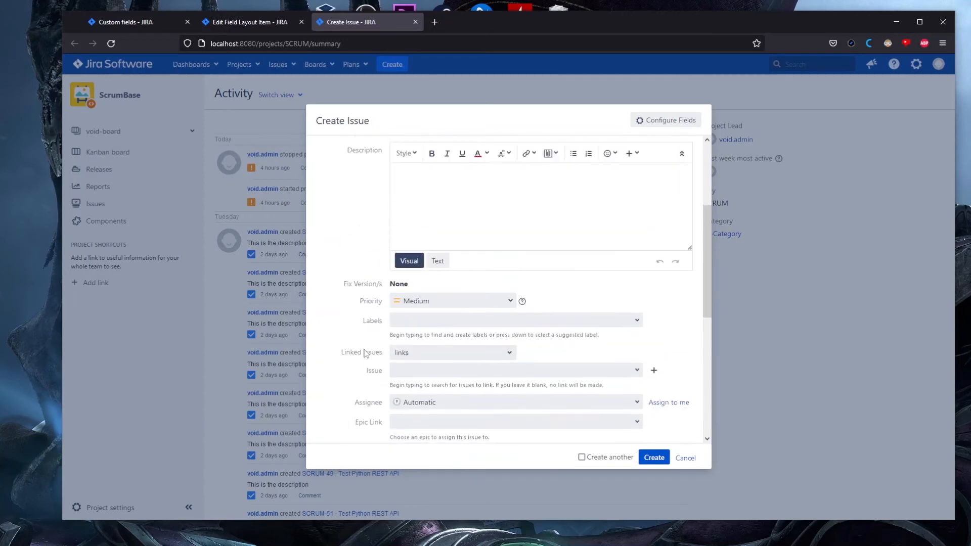
pyautogui.scroll(-5, 362, 353)
pyautogui.scroll(1, 413, 411)
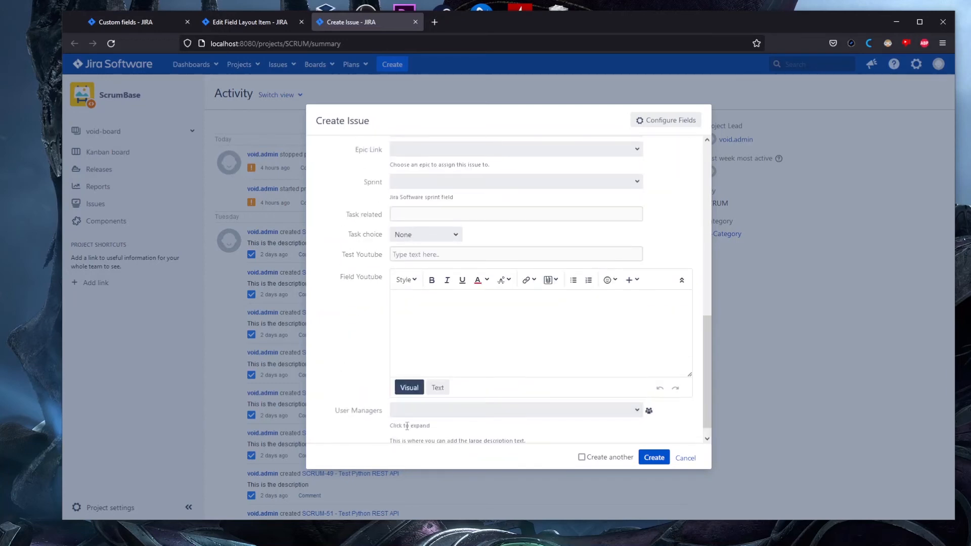
pyautogui.scroll(2, 362, 354)
pyautogui.scroll(6, 362, 354)
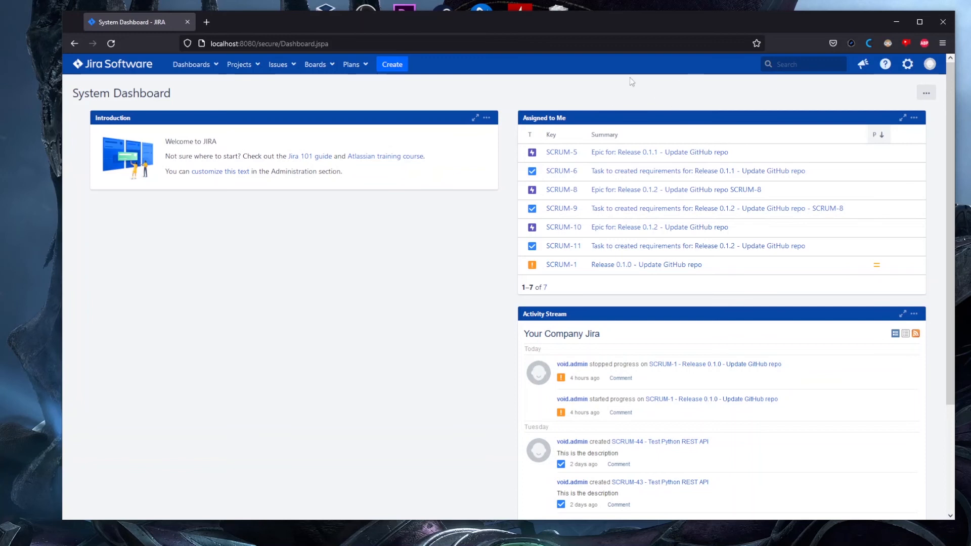
# Search the web for "dark reader extension" in a new browser tab and view its Firefox Add-ons page.
pyautogui.click(888, 43)
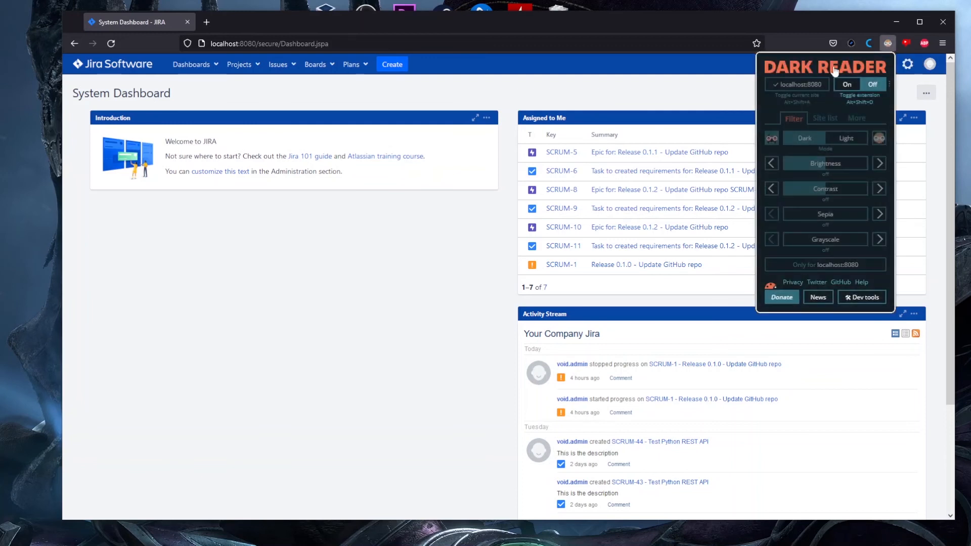
pyautogui.click(629, 85)
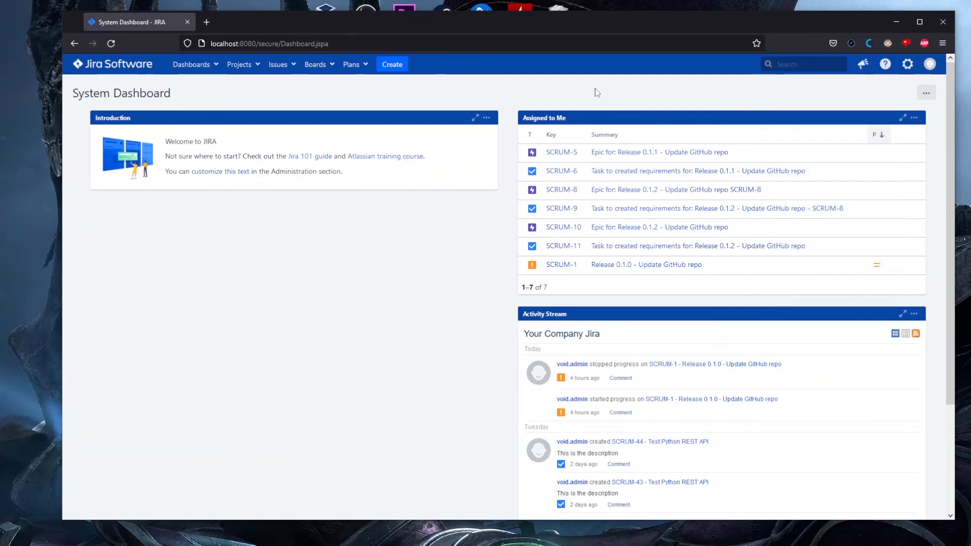
pyautogui.click(209, 24)
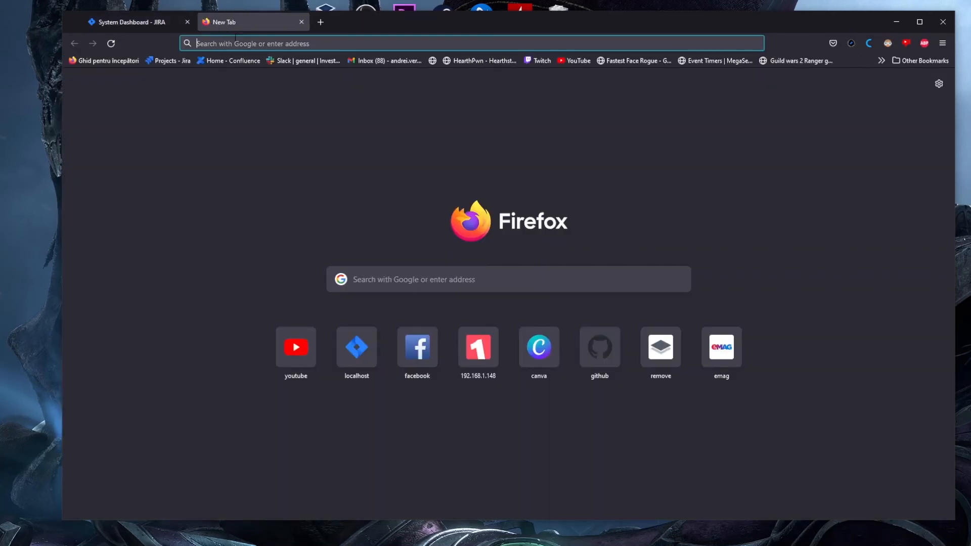
pyautogui.write('dark rea')
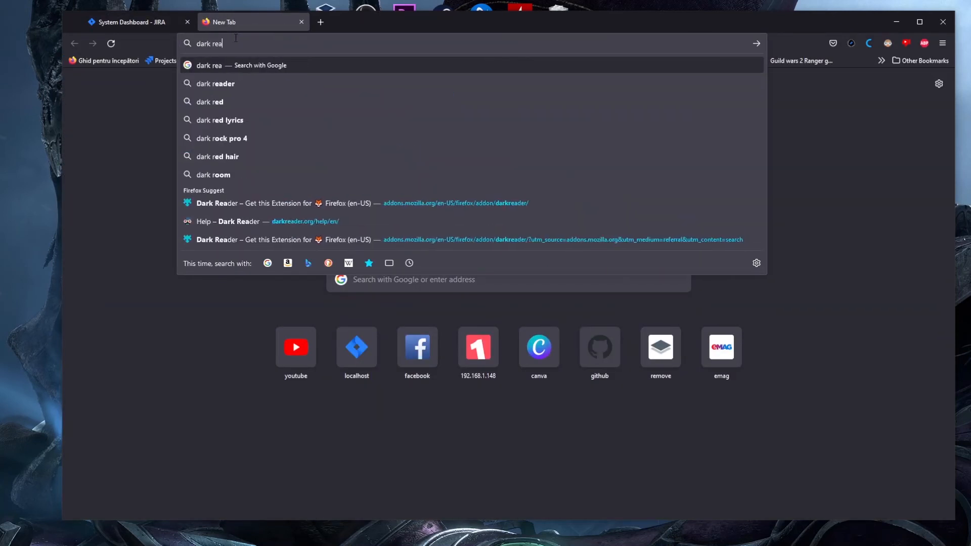
pyautogui.write('der ext')
pyautogui.click(253, 85)
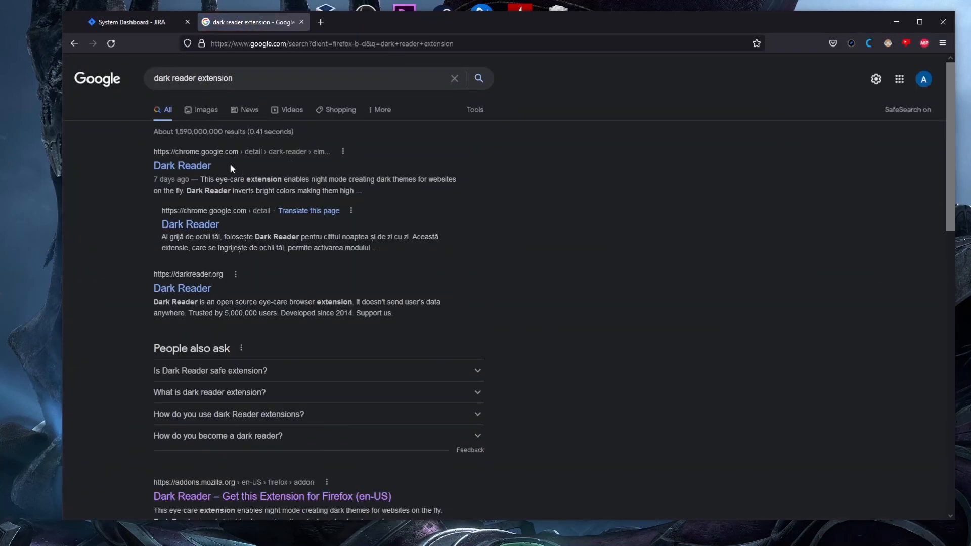
pyautogui.scroll(-4, 272, 217)
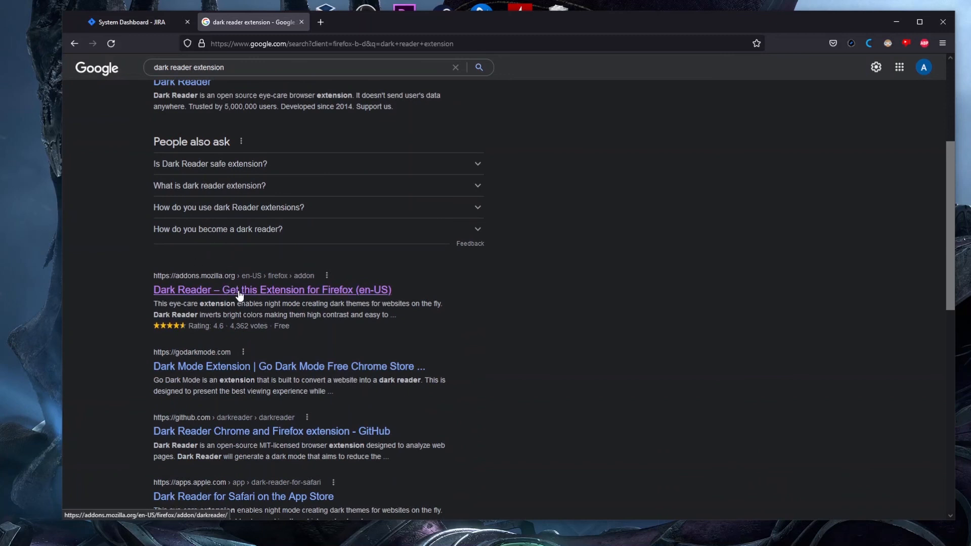
pyautogui.click(257, 293)
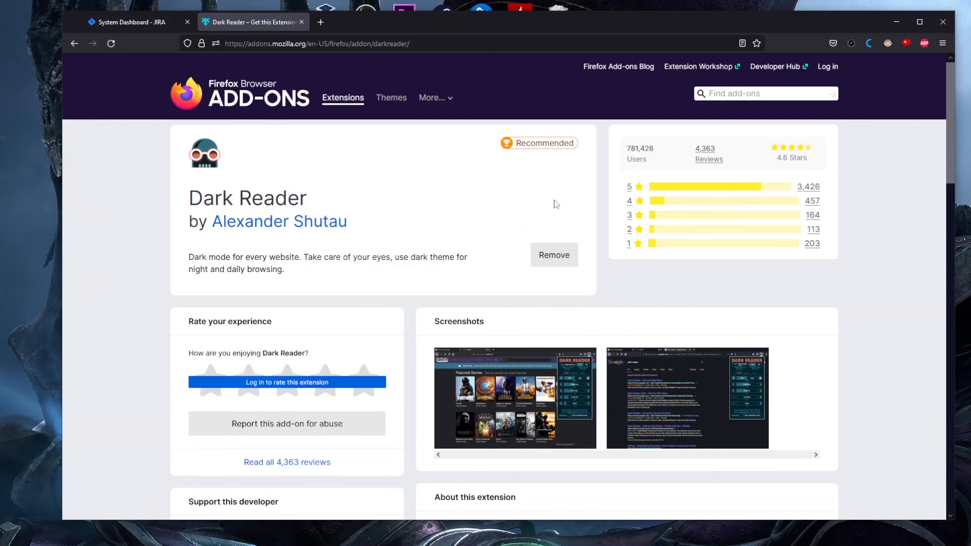
pyautogui.moveTo(189, 198); pyautogui.dragTo(320, 199)
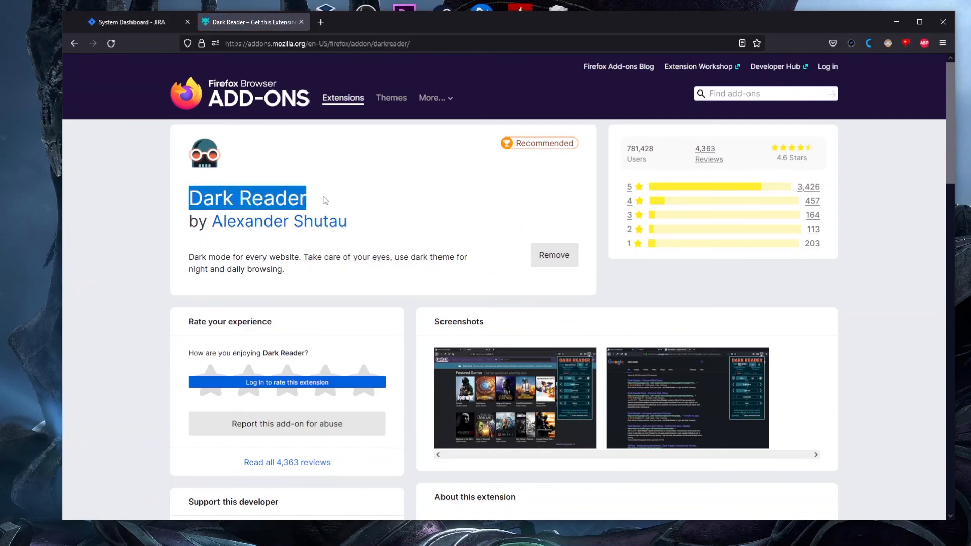
pyautogui.click(334, 199)
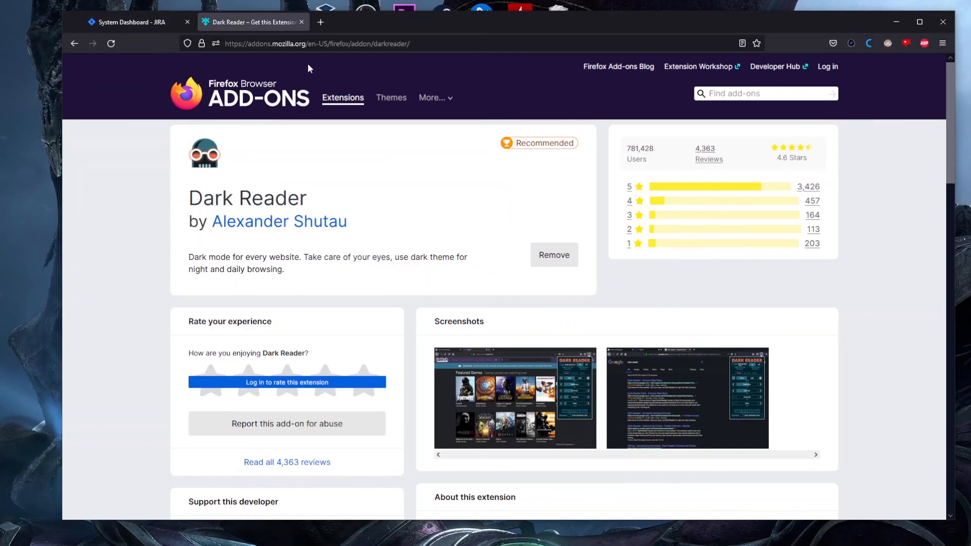
# Close the add-on page, switch the Dark Reader extension on, and reload the System Dashboard in dark mode.
pyautogui.click(302, 22)
pyautogui.click(887, 43)
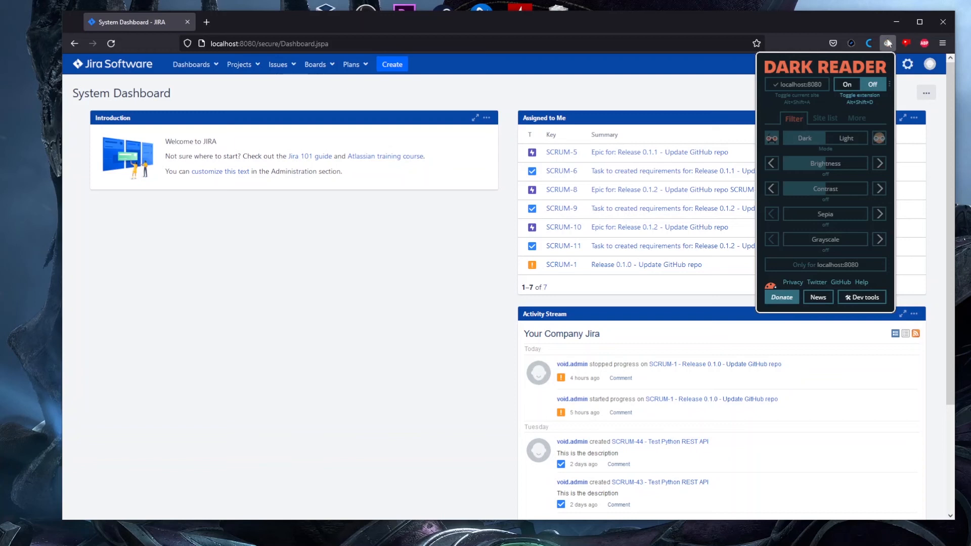
pyautogui.click(852, 85)
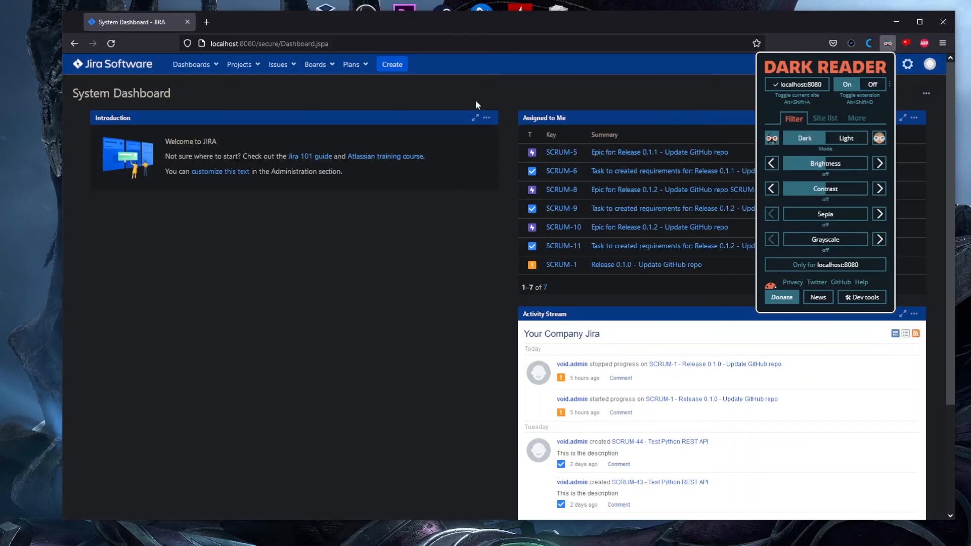
pyautogui.click(475, 101)
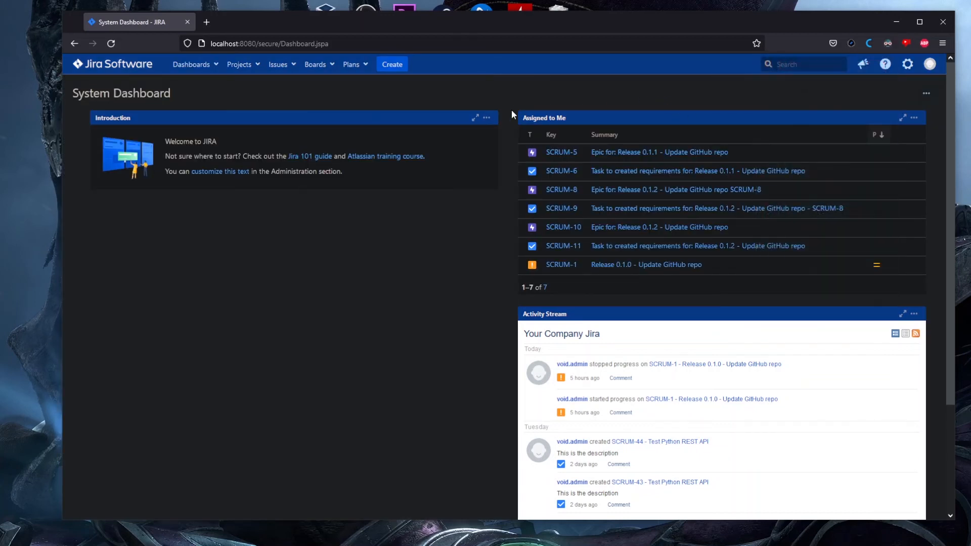
pyautogui.click(111, 44)
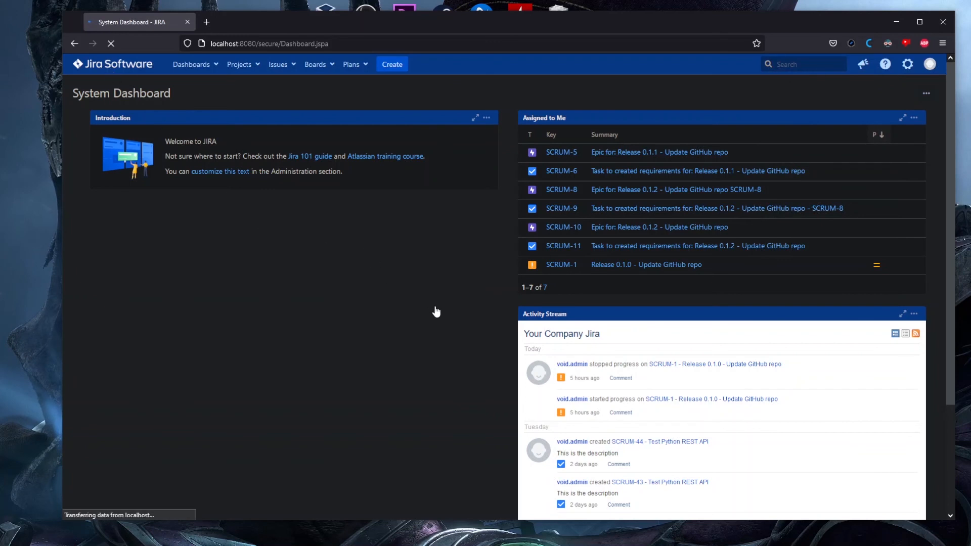
pyautogui.scroll(-1, 461, 318)
pyautogui.scroll(1, 461, 318)
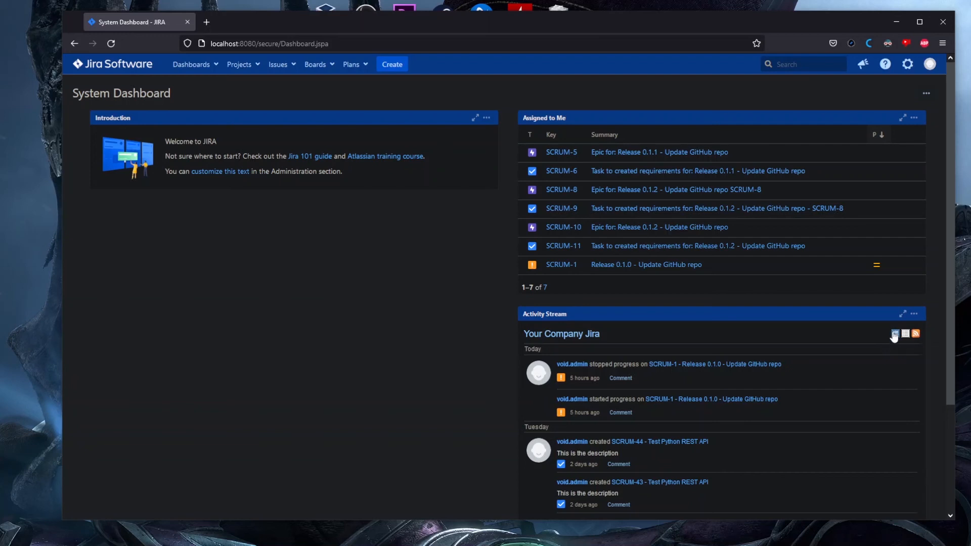
pyautogui.scroll(-3, 505, 319)
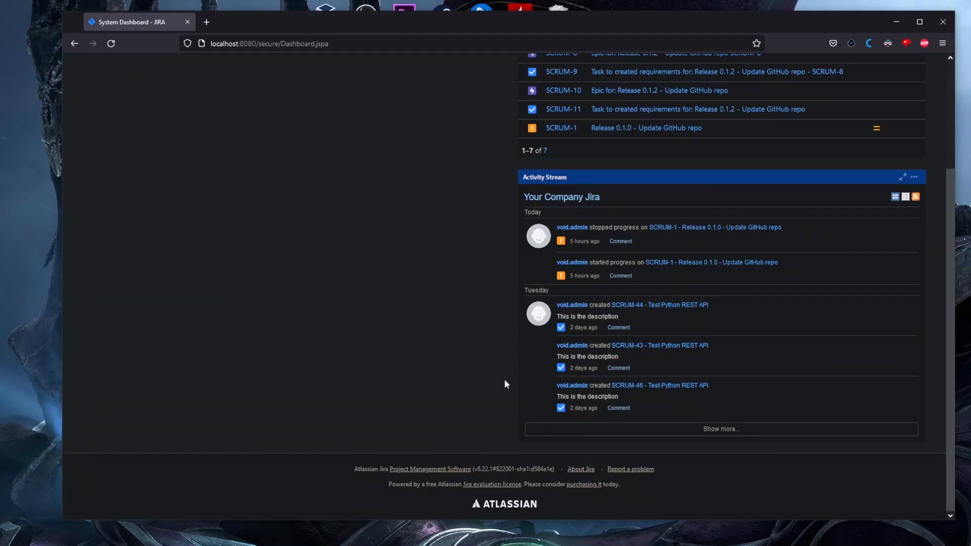
pyautogui.scroll(3, 505, 387)
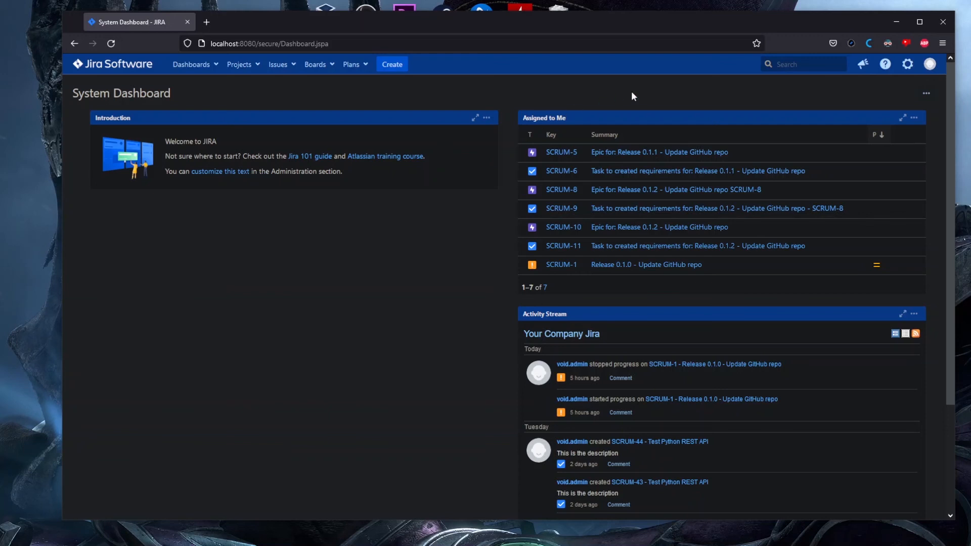
# Examine Dark Reader's site list and filter settings for localhost:8080.
pyautogui.click(888, 43)
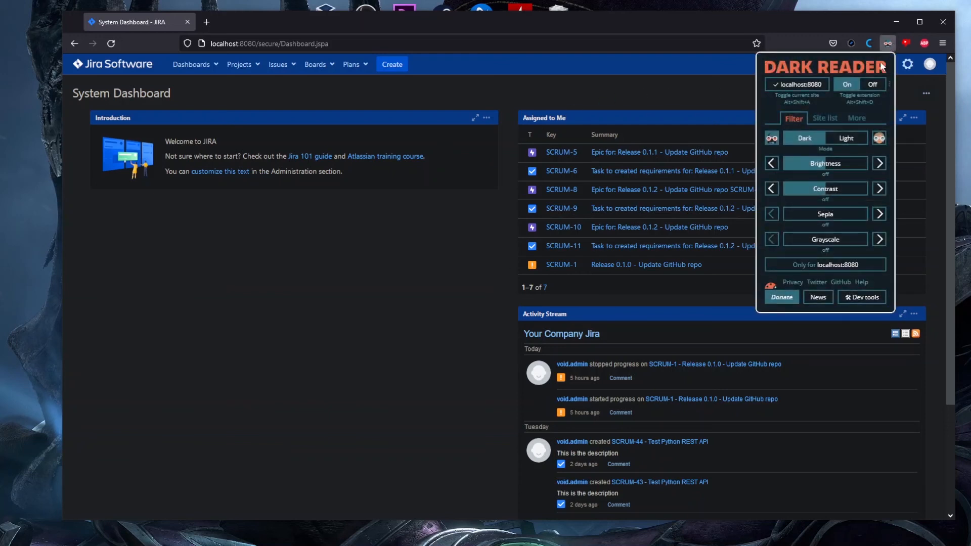
pyautogui.click(824, 118)
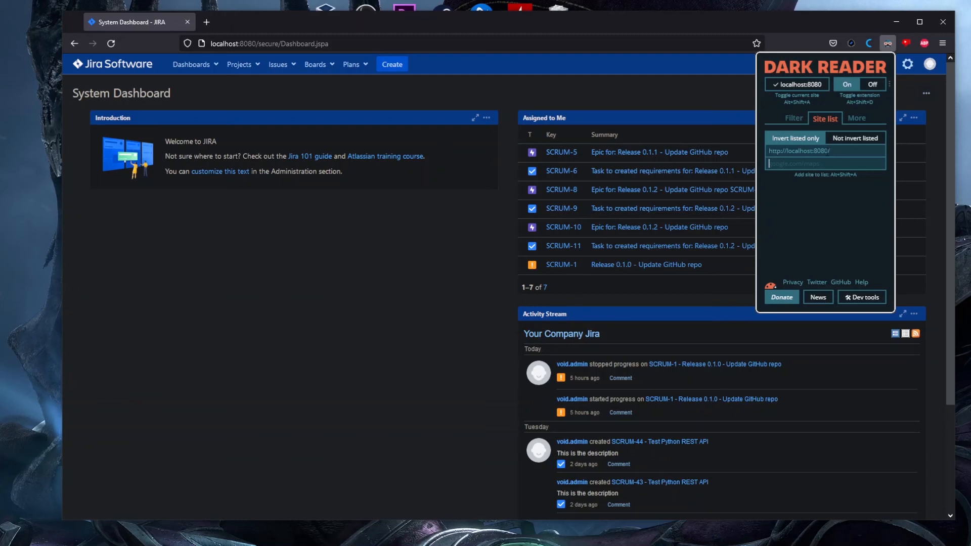
pyautogui.click(806, 121)
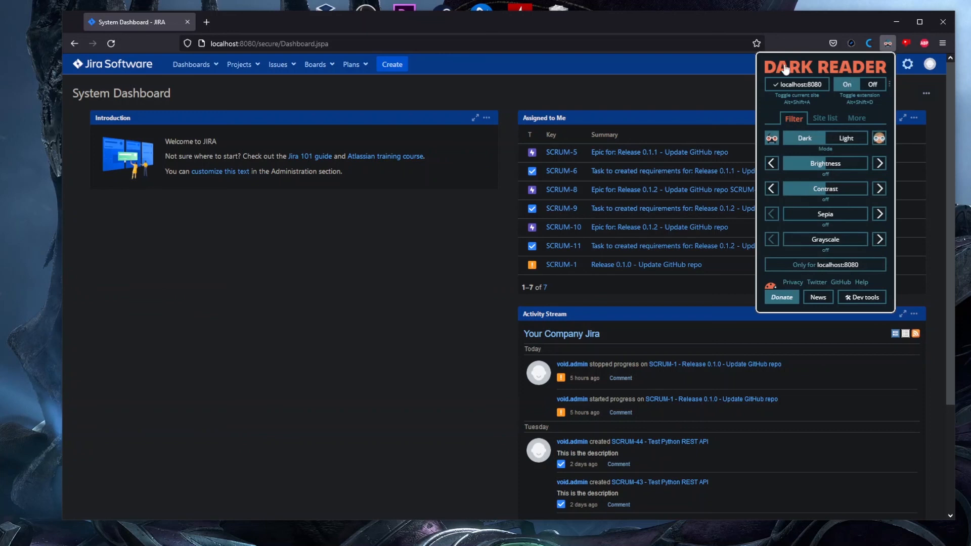
pyautogui.click(717, 92)
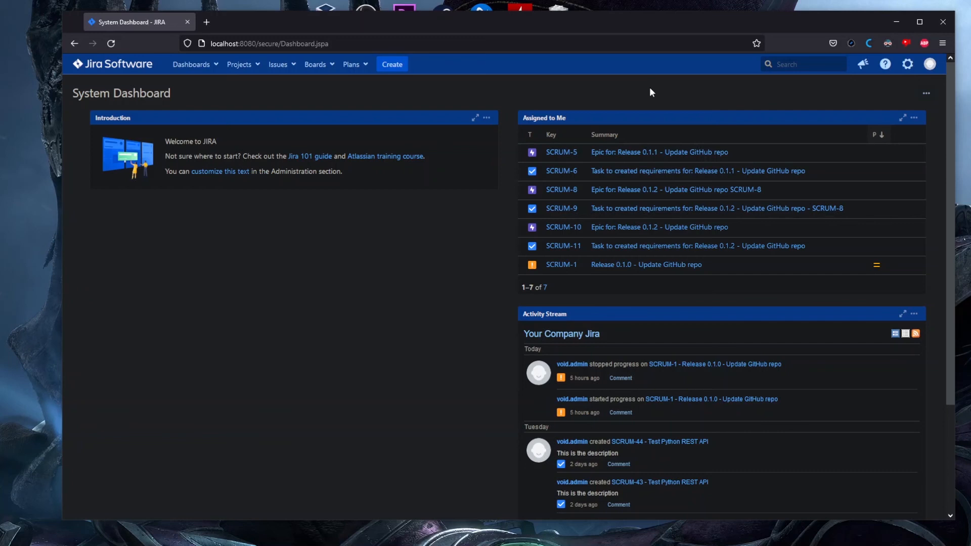
pyautogui.click(886, 43)
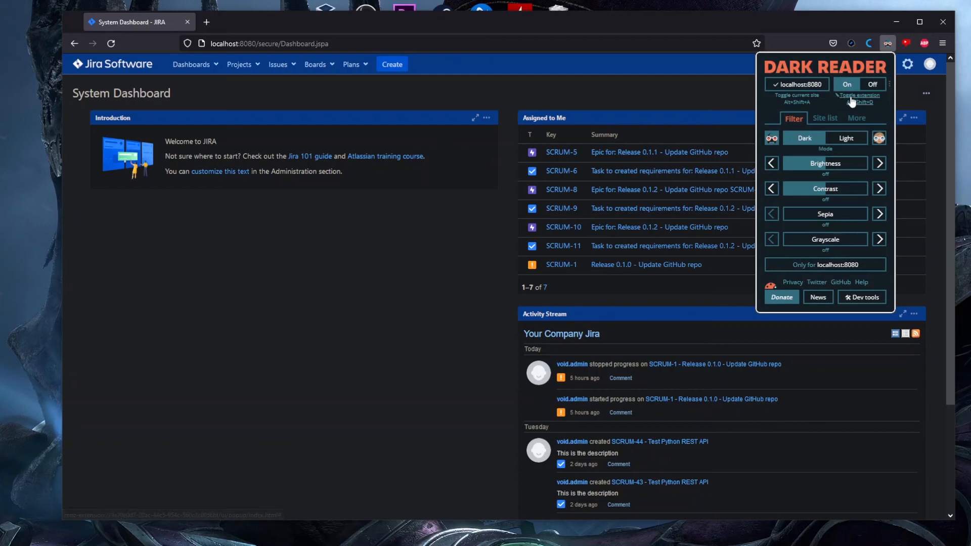
pyautogui.click(829, 120)
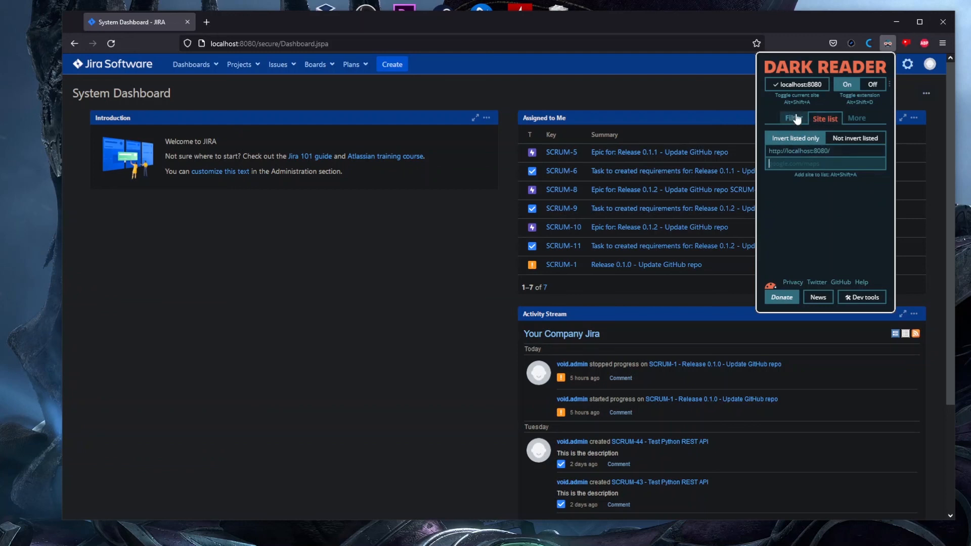
pyautogui.click(796, 119)
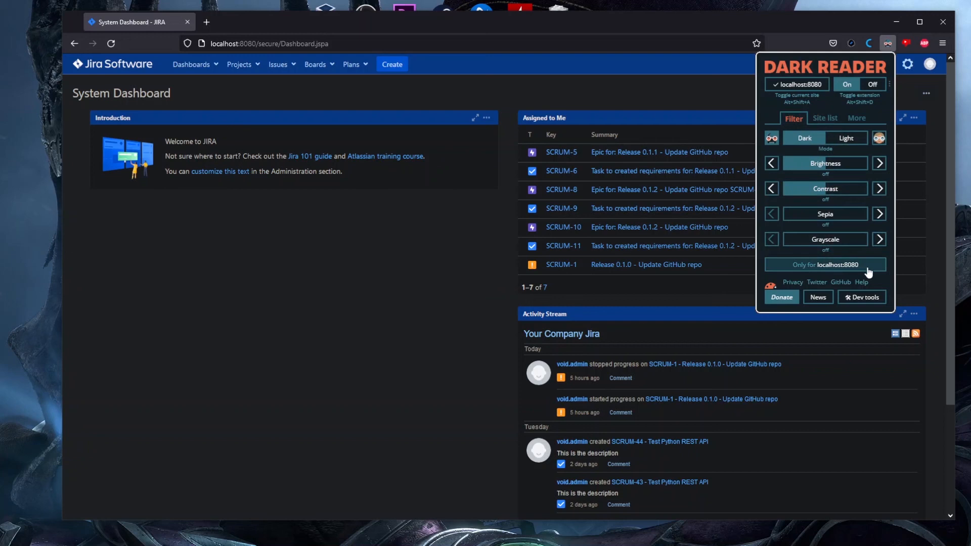
pyautogui.click(707, 87)
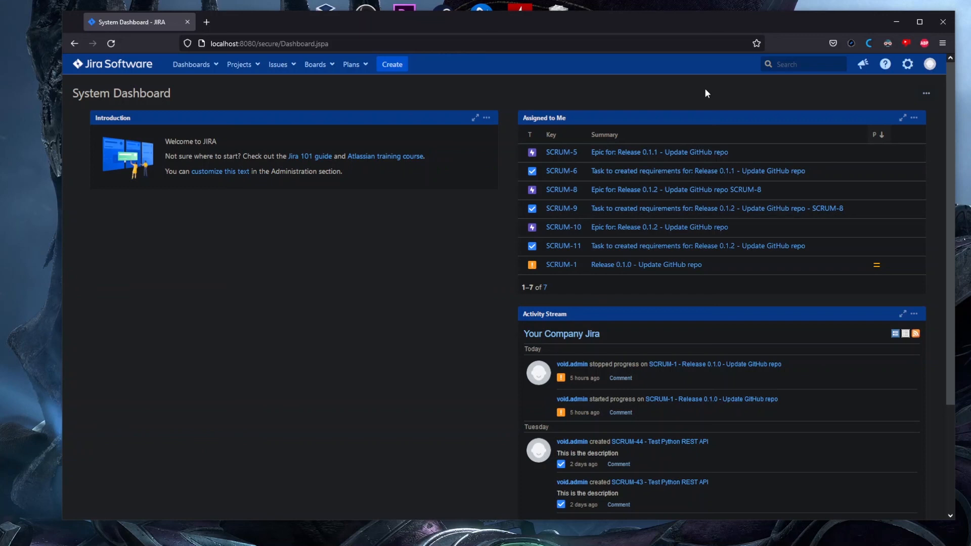
# View the Manage apps administration page, look through its ScriptRunner entries, and return to the System Dashboard.
pyautogui.click(907, 64)
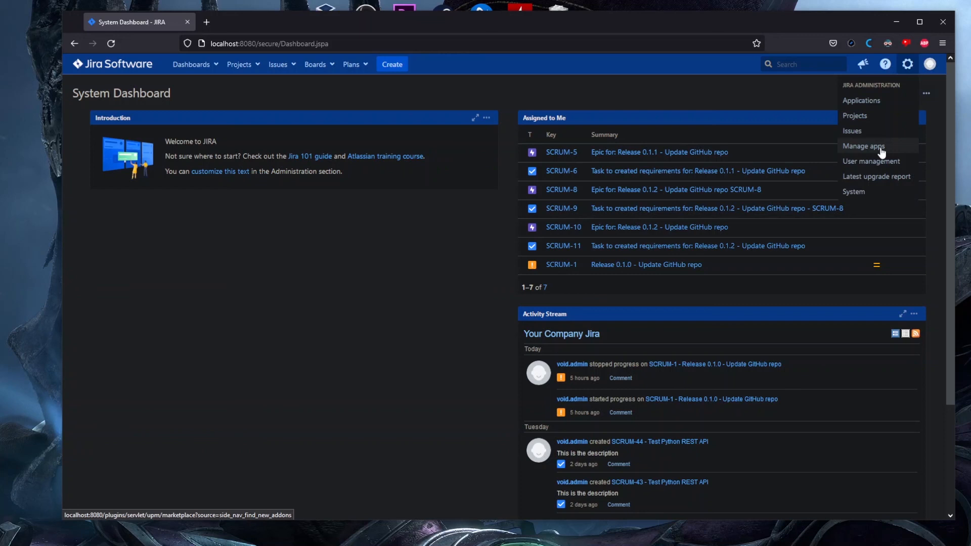
pyautogui.click(779, 92)
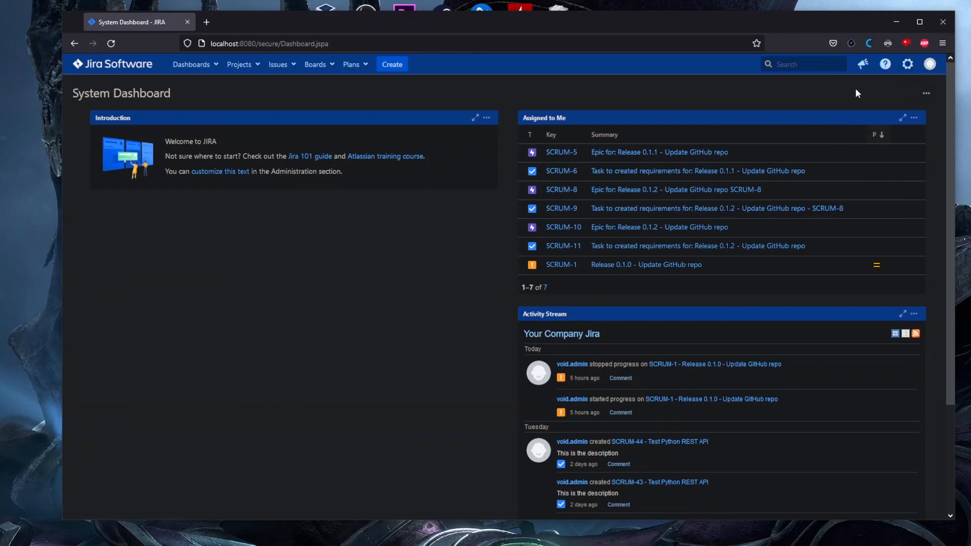
pyautogui.click(908, 65)
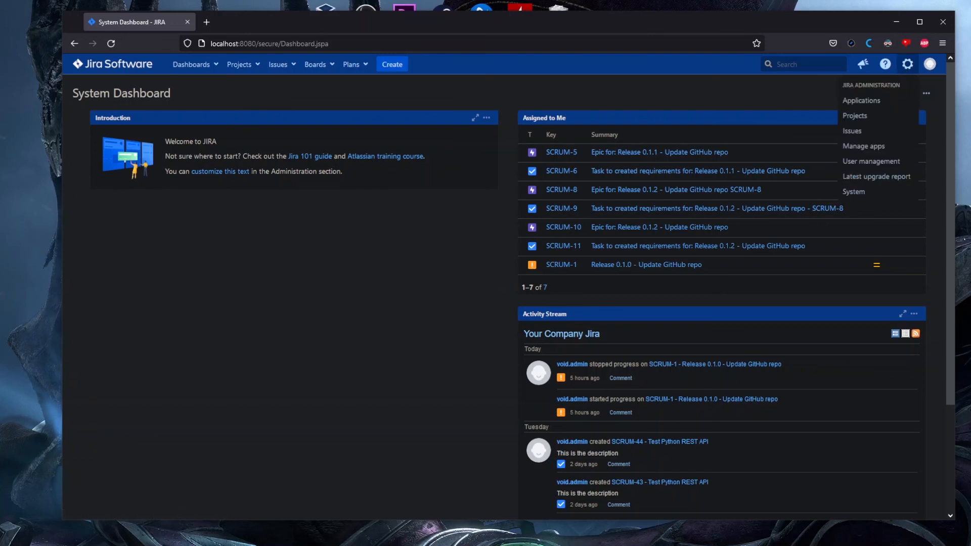
pyautogui.click(870, 150)
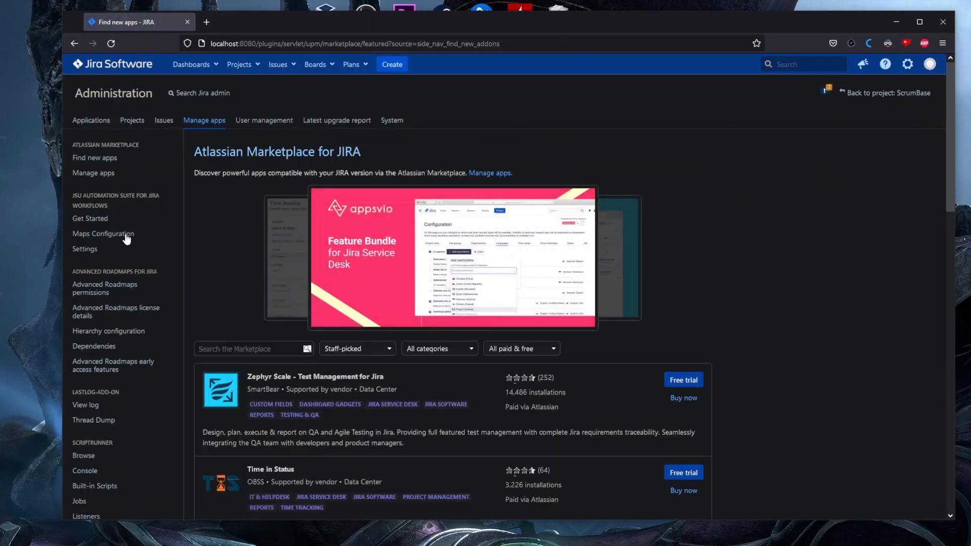
pyautogui.scroll(-5, 128, 243)
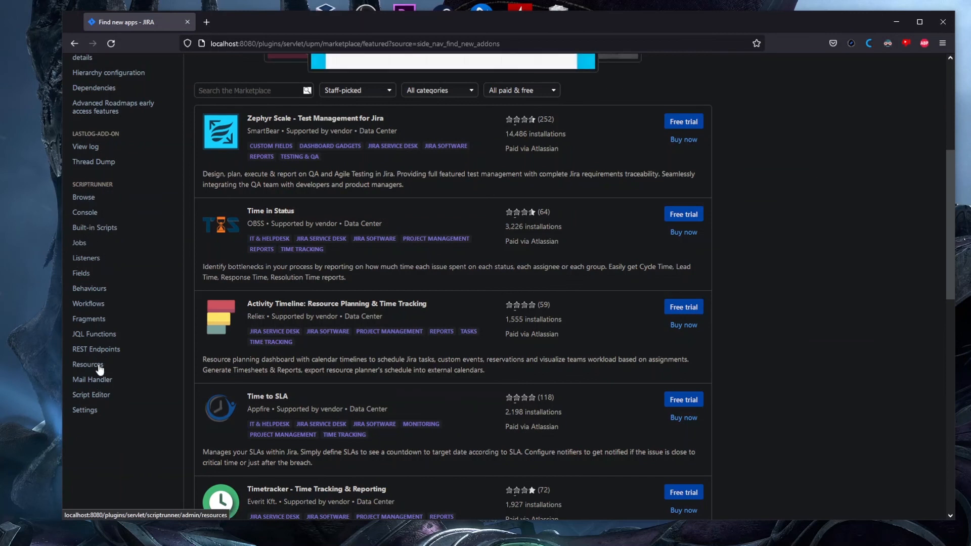
pyautogui.scroll(5, 208, 308)
pyautogui.click(134, 68)
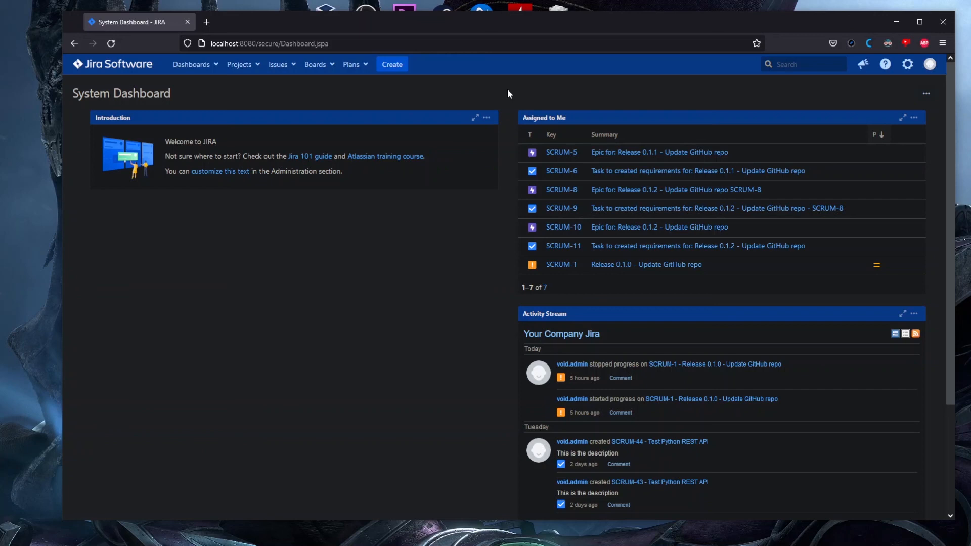
# Find the administration actions matching "script f", view ScriptRunner's Script Fields page, and return to the System Dashboard.
pyautogui.press('.')
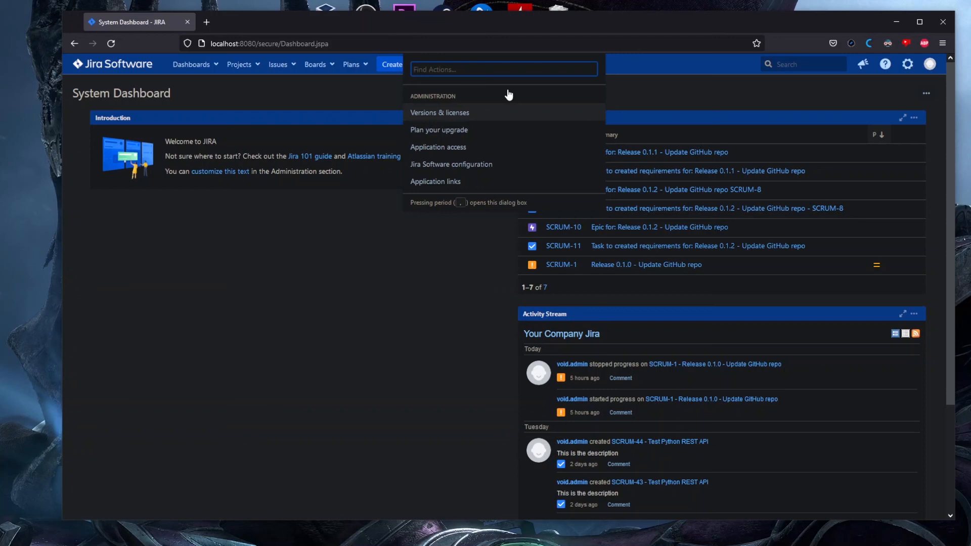
pyautogui.write('script f')
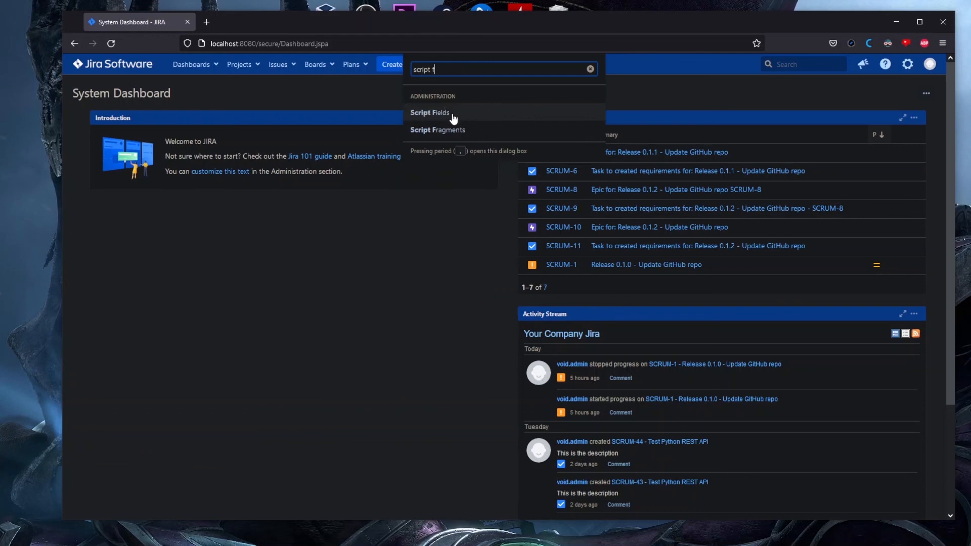
pyautogui.click(457, 112)
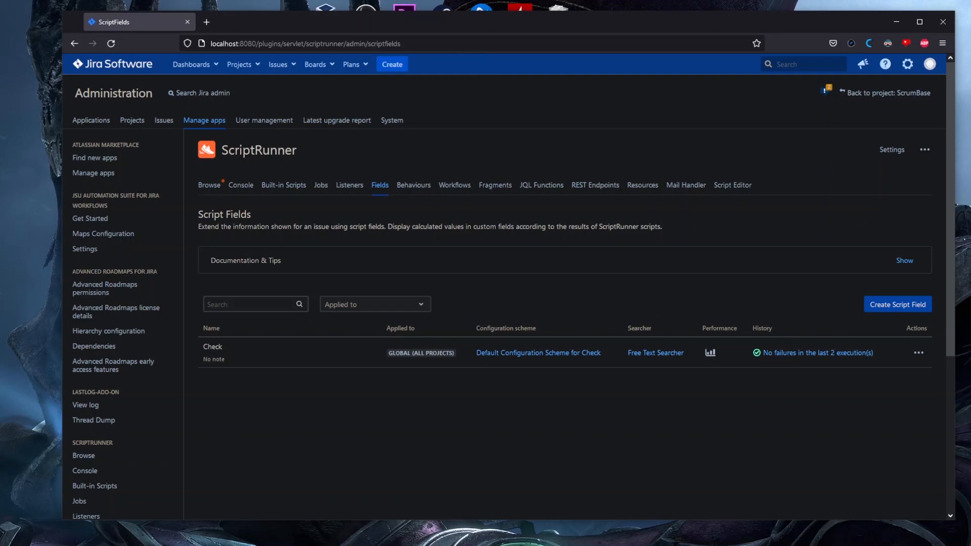
pyautogui.click(127, 65)
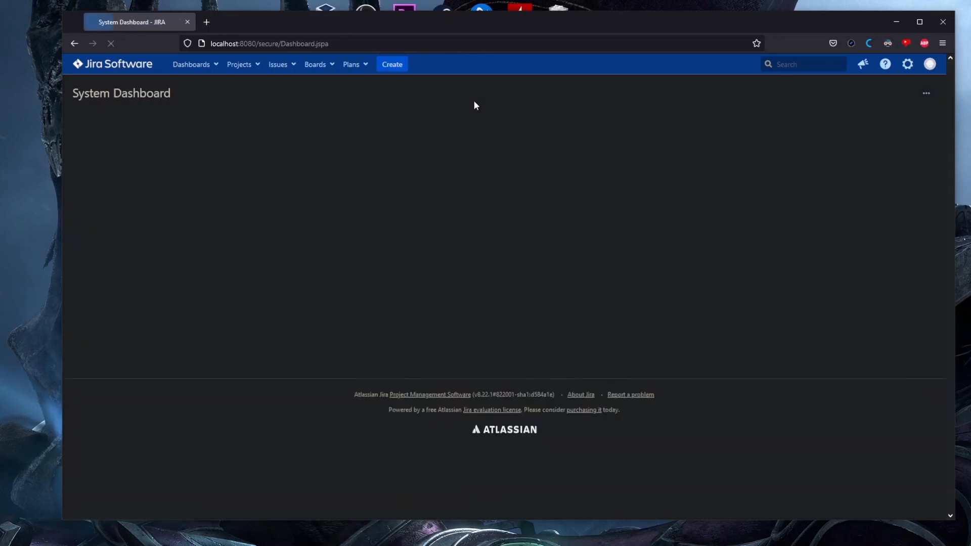